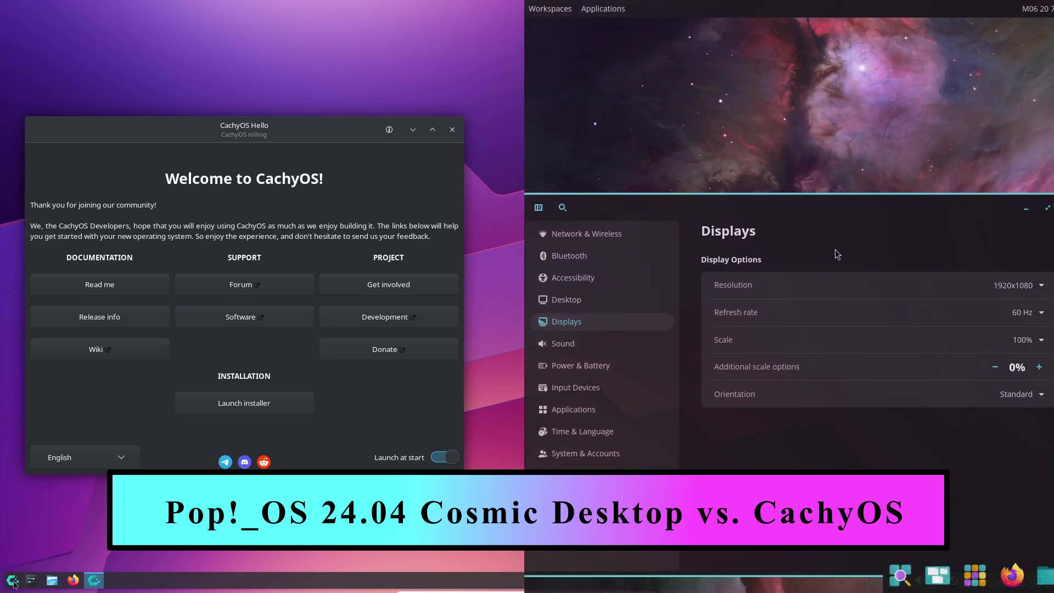
Open the About page under System & Accounts in COSMIC Settings and launch System Settings from CachyOS's System applications
{"action": "left_click", "coordinate": [12, 580]}
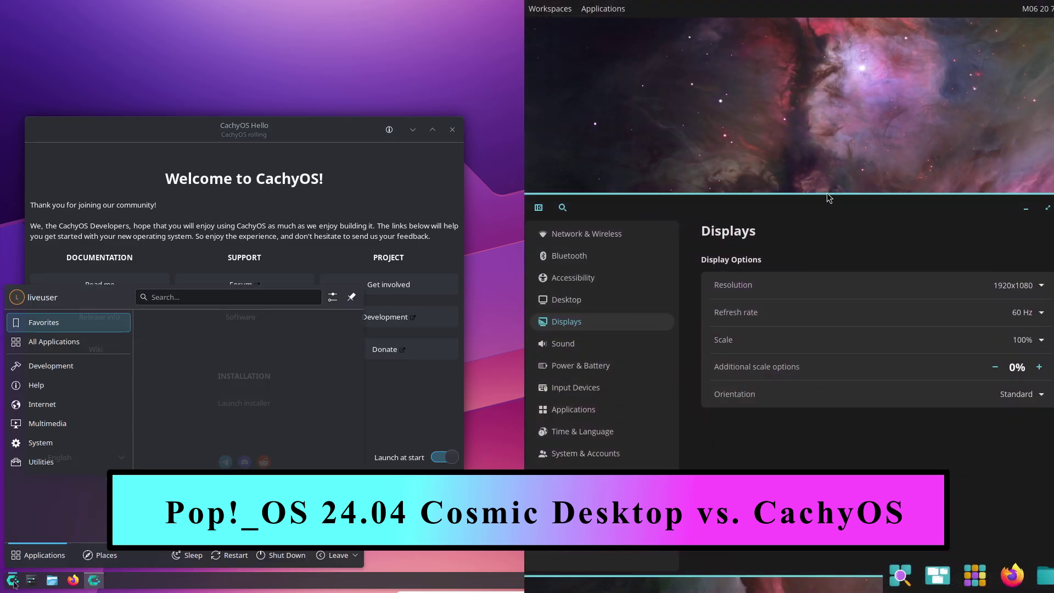
{"action": "left_click_drag", "start_coordinate": [827, 194], "coordinate": [827, 17]}
{"action": "left_click", "coordinate": [55, 444]}
{"action": "left_click", "coordinate": [623, 271]}
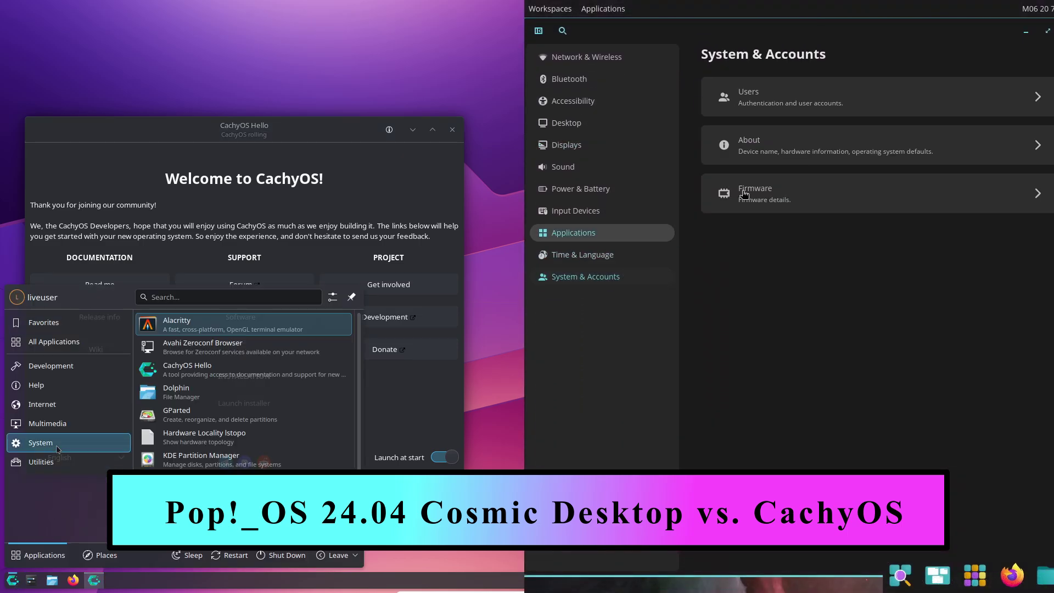
{"action": "left_click", "coordinate": [749, 145]}
{"action": "scroll", "coordinate": [356, 400], "scroll_direction": "down", "scroll_amount": 3}
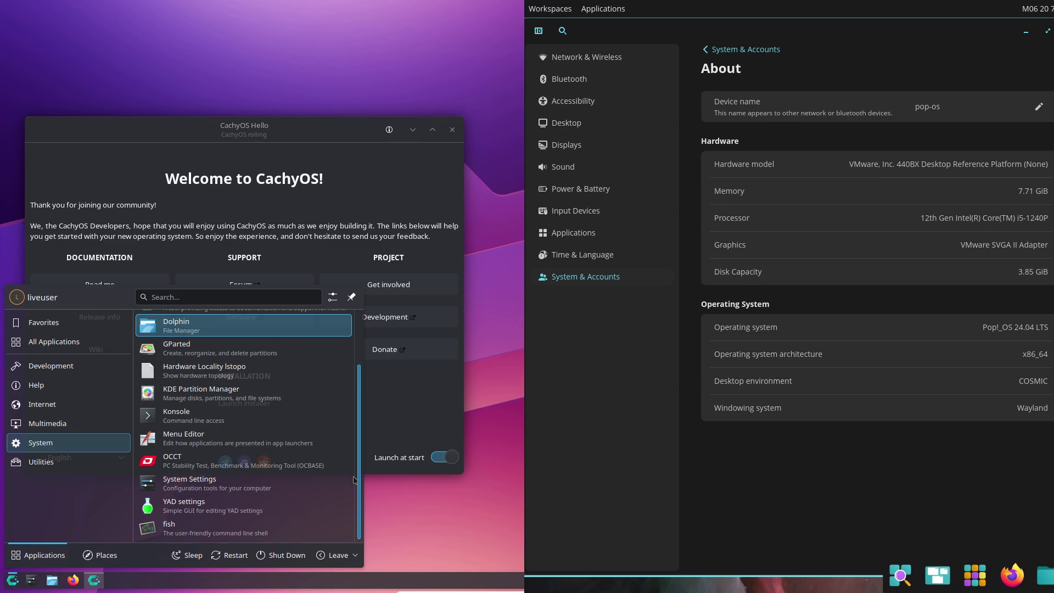
{"action": "left_click", "coordinate": [217, 479]}
Open System Monitor from the System group of the COSMIC application library
{"action": "left_click", "coordinate": [987, 573]}
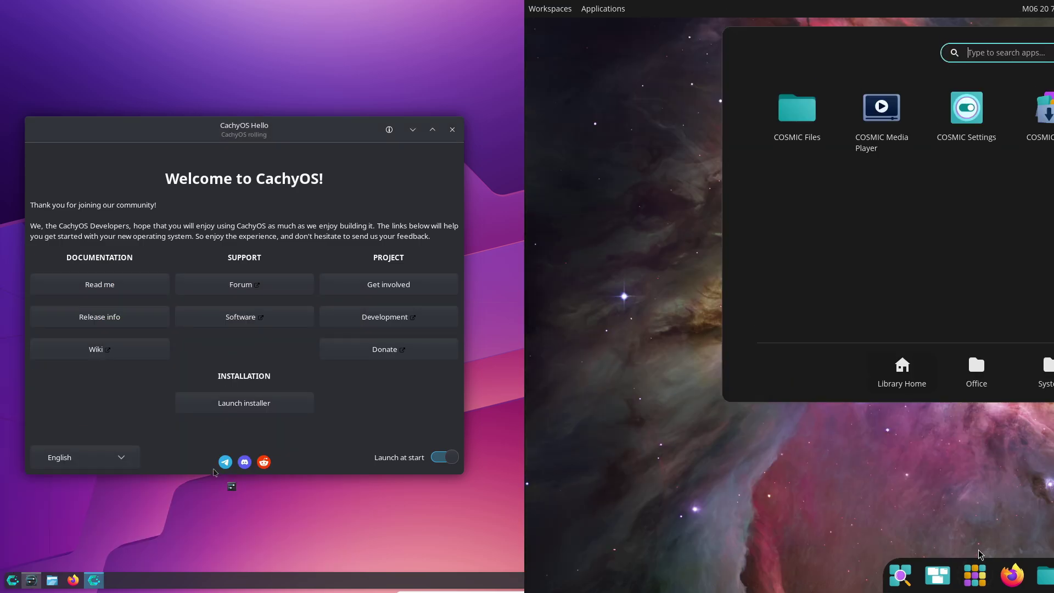
{"action": "left_click", "coordinate": [1046, 372]}
{"action": "left_click", "coordinate": [899, 213]}
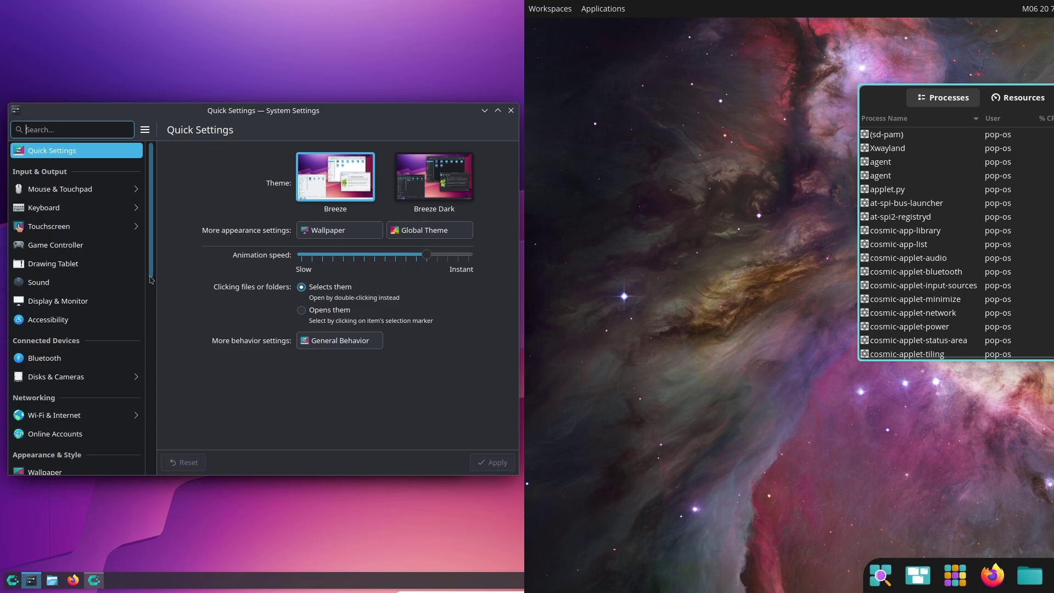
Enlarge the System Monitor window to fill the COSMIC workspace and look through the CachyOS System Settings categories
{"action": "left_click_drag", "start_coordinate": [151, 280], "coordinate": [141, 475]}
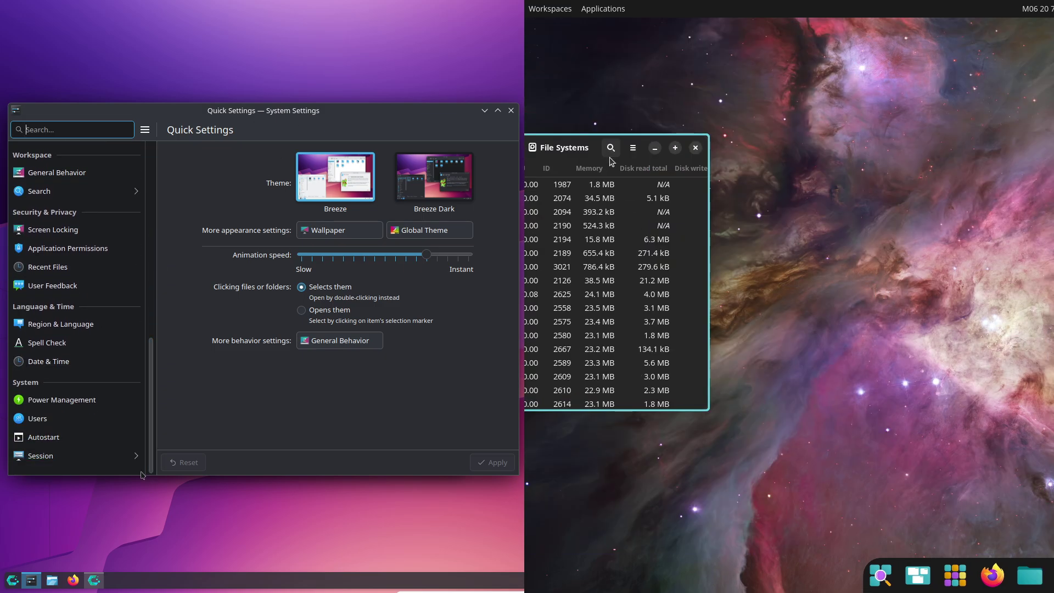
{"action": "left_click_drag", "start_coordinate": [626, 162], "coordinate": [791, 57]}
{"action": "left_click_drag", "start_coordinate": [151, 406], "coordinate": [155, 395]}
{"action": "left_click_drag", "start_coordinate": [791, 57], "coordinate": [832, 43]}
{"action": "left_click_drag", "start_coordinate": [155, 394], "coordinate": [159, 270]}
{"action": "left_click_drag", "start_coordinate": [832, 43], "coordinate": [526, 423]}
Close the CachyOS System Settings and show the About information for CachyOS Hello and System Monitor
{"action": "left_click", "coordinate": [510, 109]}
{"action": "left_click", "coordinate": [390, 130]}
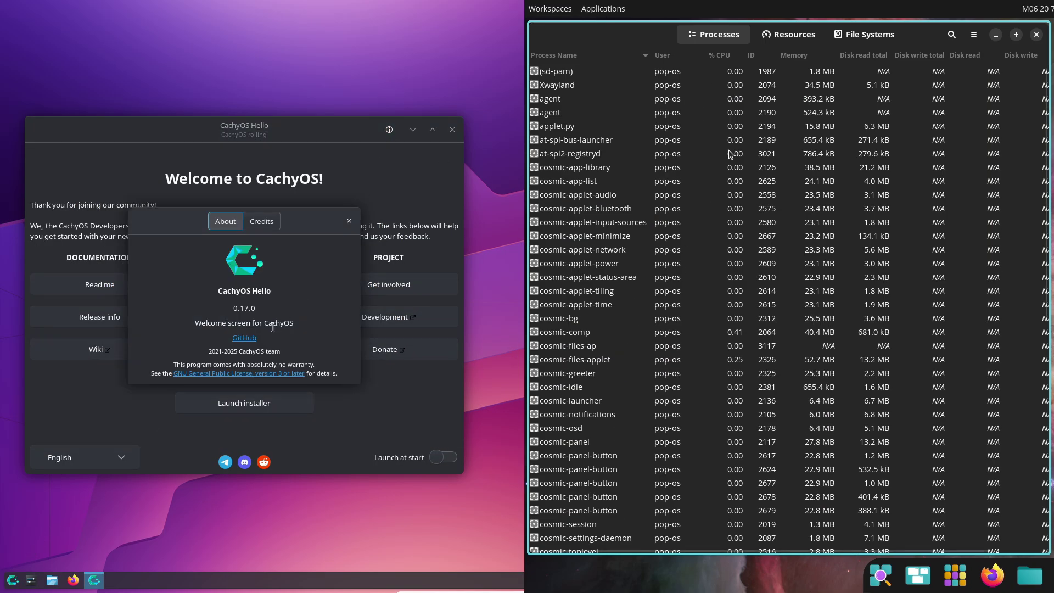
{"action": "left_click", "coordinate": [974, 34]}
{"action": "left_click", "coordinate": [966, 247]}
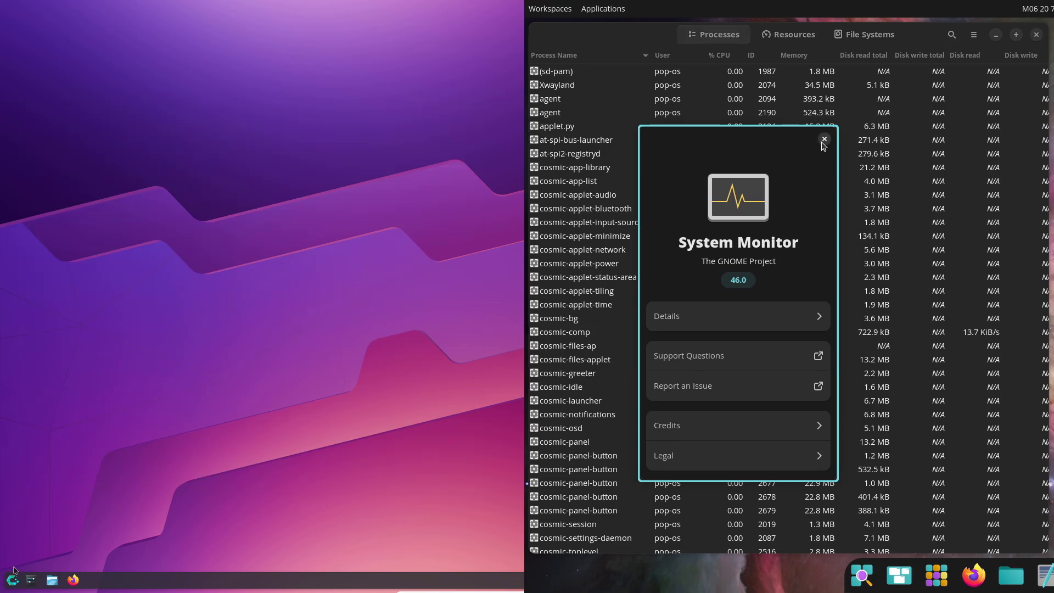
Launch Konsole from CachyOS's System applications and show the resource graphs in System Monitor
{"action": "left_click", "coordinate": [12, 578]}
{"action": "left_click", "coordinate": [824, 140]}
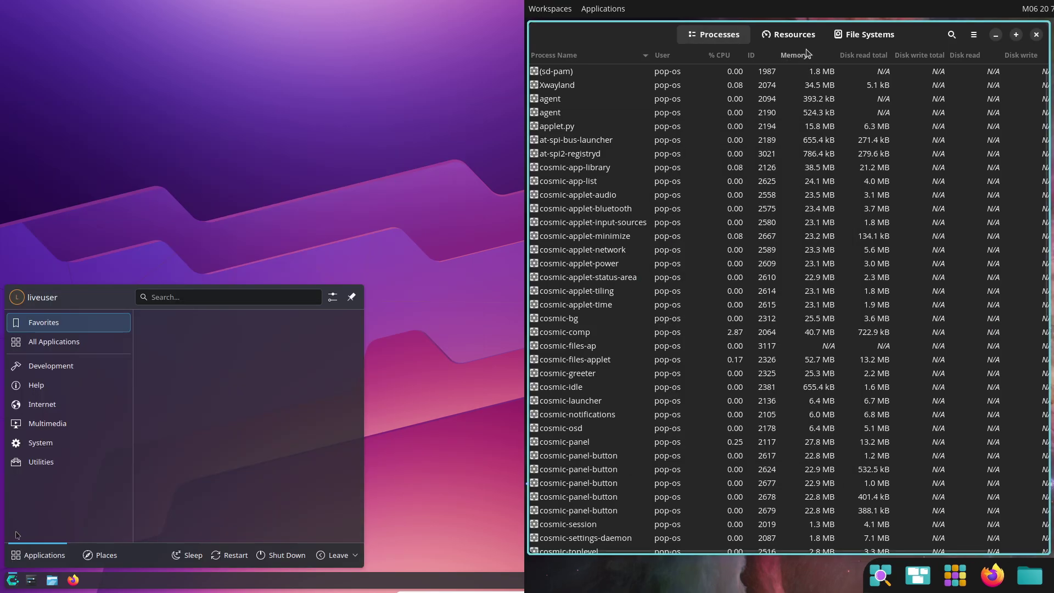
{"action": "left_click", "coordinate": [794, 35]}
{"action": "left_click", "coordinate": [49, 449]}
{"action": "left_click", "coordinate": [176, 473]}
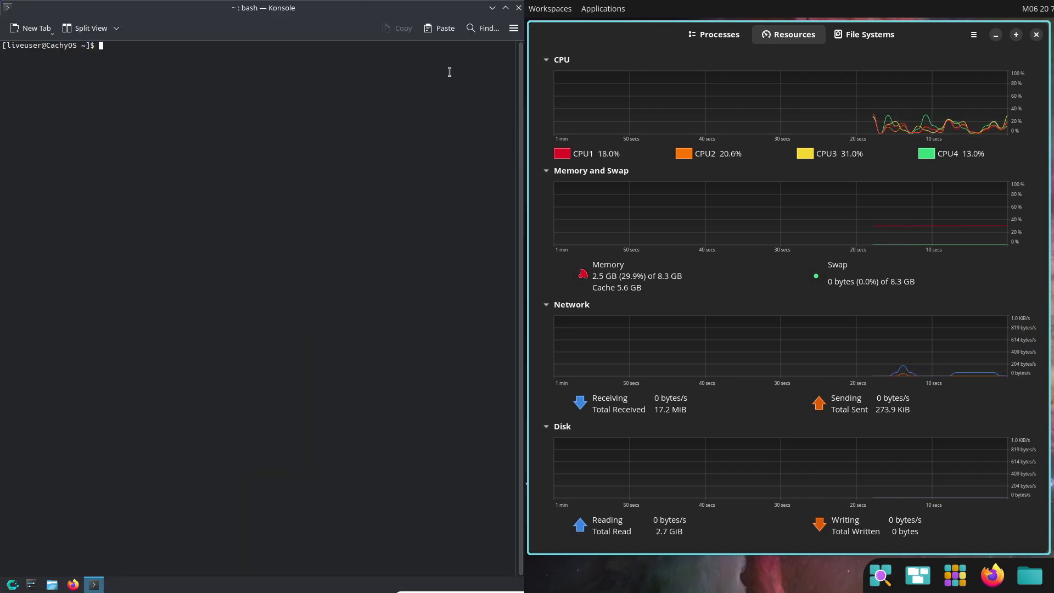
Examine System Monitor's File Systems, Processes and Resources views and browse Konsole's menu options
{"action": "left_click", "coordinate": [507, 32]}
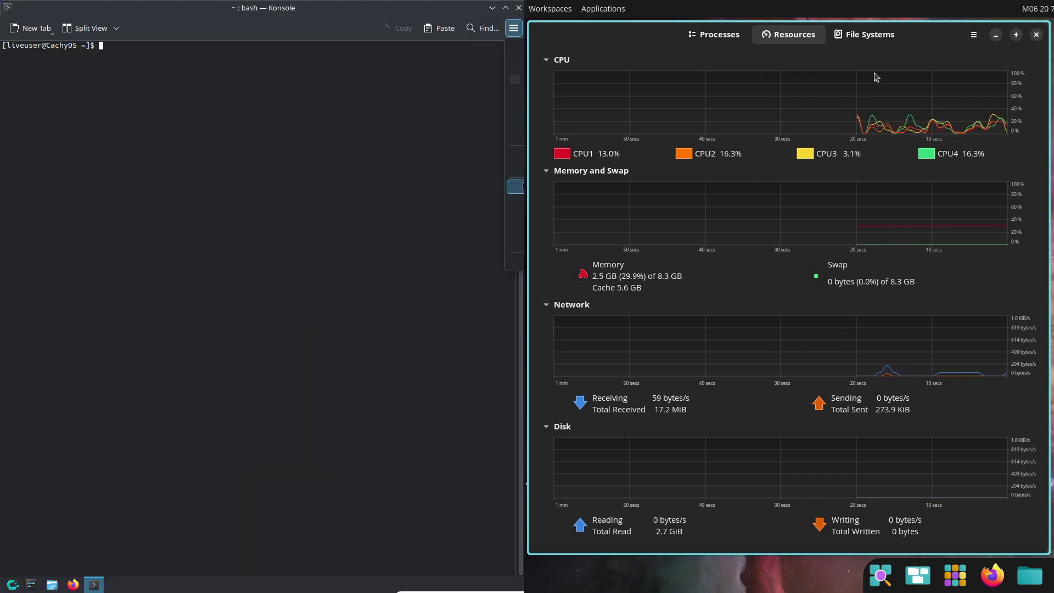
{"action": "left_click", "coordinate": [876, 39]}
{"action": "left_click", "coordinate": [789, 42]}
{"action": "left_click", "coordinate": [275, 193]}
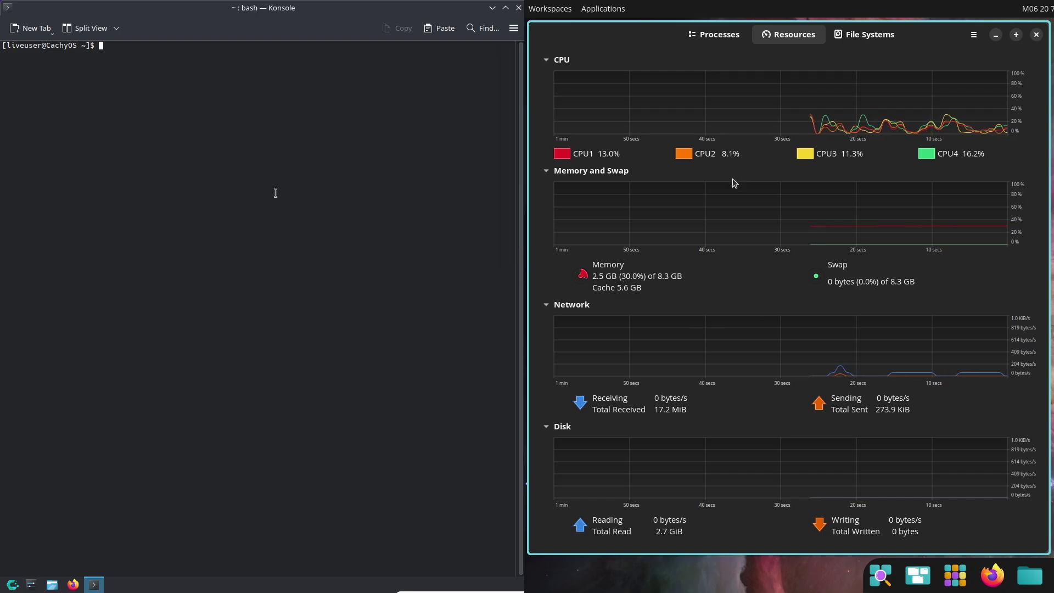
{"action": "right_click", "coordinate": [276, 192]}
{"action": "left_click", "coordinate": [724, 39]}
{"action": "mouse_move", "coordinate": [1046, 151]}
{"action": "left_mouse_down"}
{"action": "mouse_move", "coordinate": [1029, 416]}
{"action": "mouse_move", "coordinate": [1035, 137]}
{"action": "left_mouse_up"}
{"action": "left_click", "coordinate": [513, 33]}
{"action": "left_click", "coordinate": [773, 38]}
Enlarge the Konsole terminal text and close System Monitor on the COSMIC desktop
{"action": "left_click", "coordinate": [514, 29]}
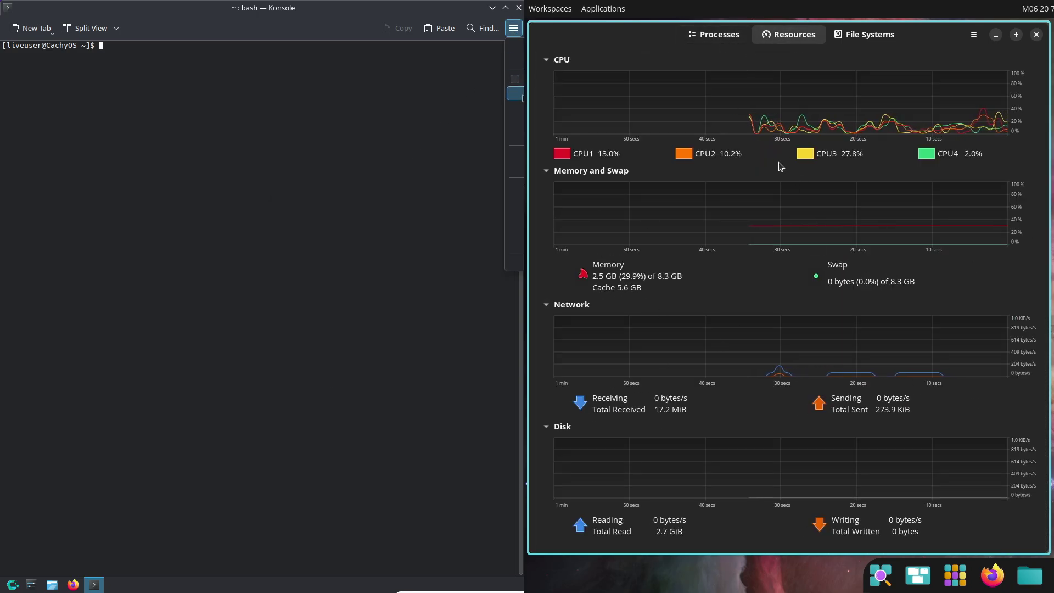
{"action": "left_click", "coordinate": [515, 107]}
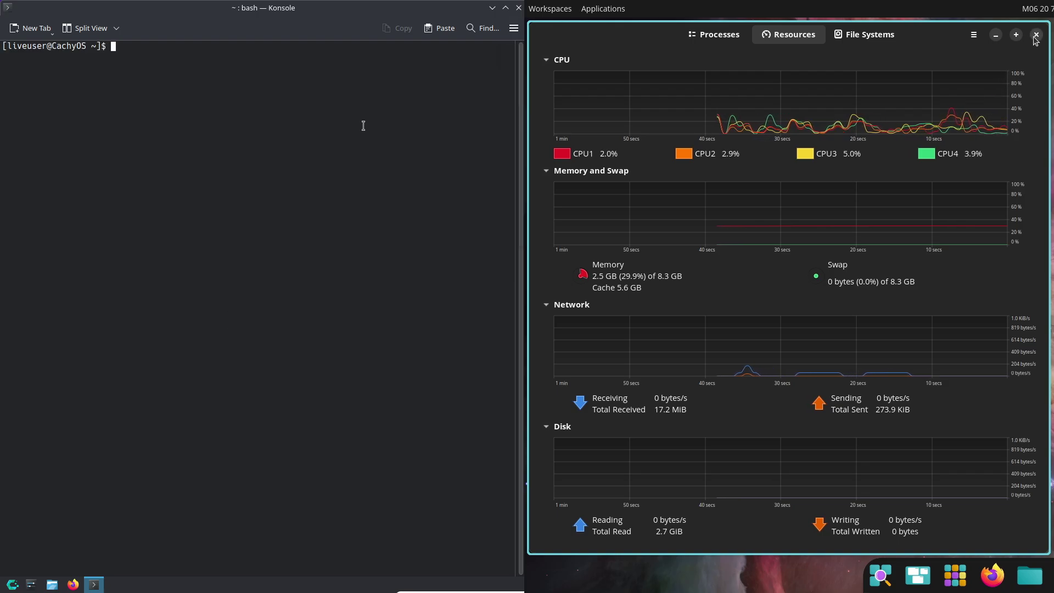
{"action": "left_click", "coordinate": [1035, 36]}
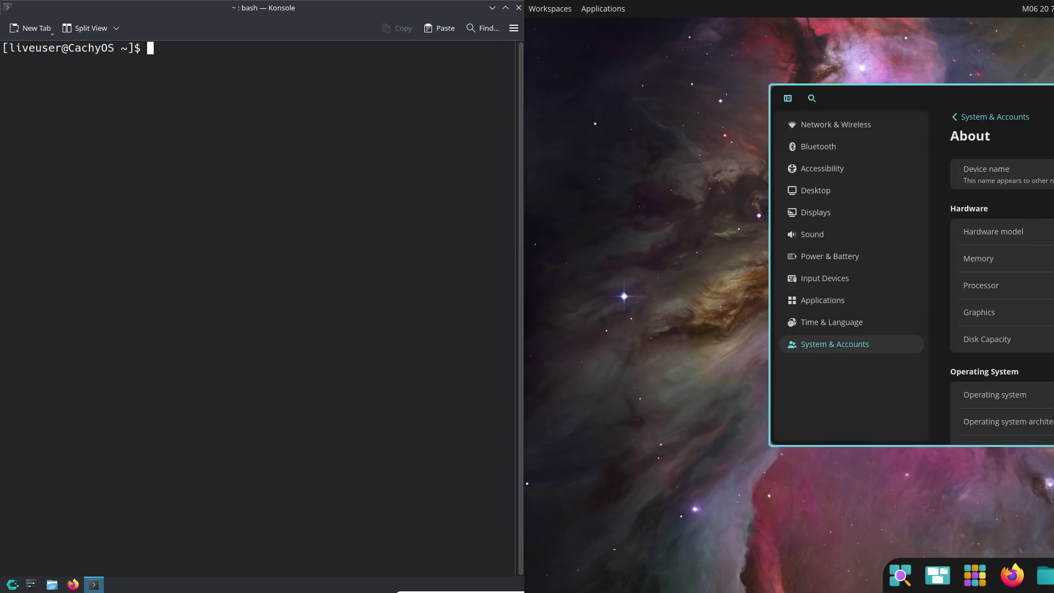
Run fastfetch in Konsole and enlarge the COSMIC Settings window to fill the workspace
{"action": "type", "text": "fastfe"}
{"action": "left_click_drag", "start_coordinate": [1037, 104], "coordinate": [525, 378]}
{"action": "type", "text": "tch"}
{"action": "key", "text": "Return"}
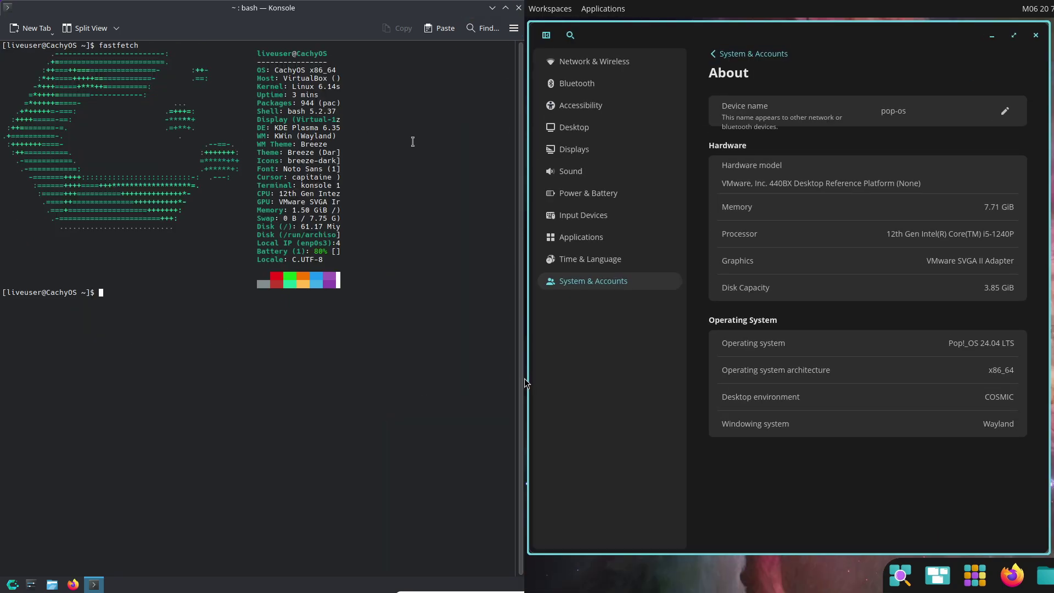
Switch the COSMIC desktop appearance to Light mode and rerun fastfetch in Konsole with larger text
{"action": "type", "text": "fast"}
{"action": "left_click", "coordinate": [605, 127]}
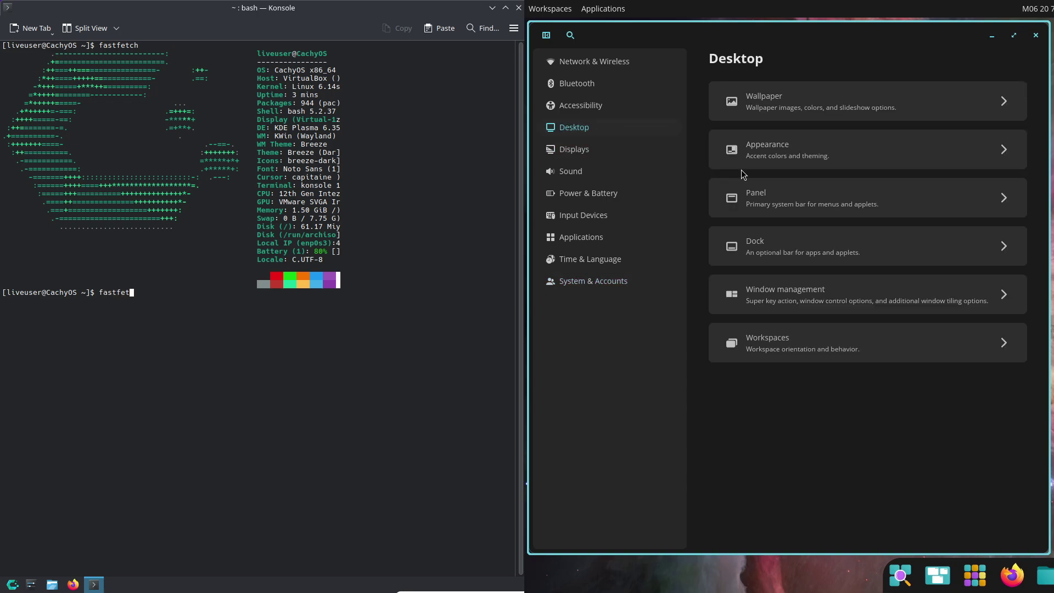
{"action": "left_click", "coordinate": [791, 160]}
{"action": "key", "text": "Return"}
{"action": "left_click", "coordinate": [934, 164]}
{"action": "key", "text": "ctrl+plus"}
{"action": "key", "text": "ctrl+plus"}
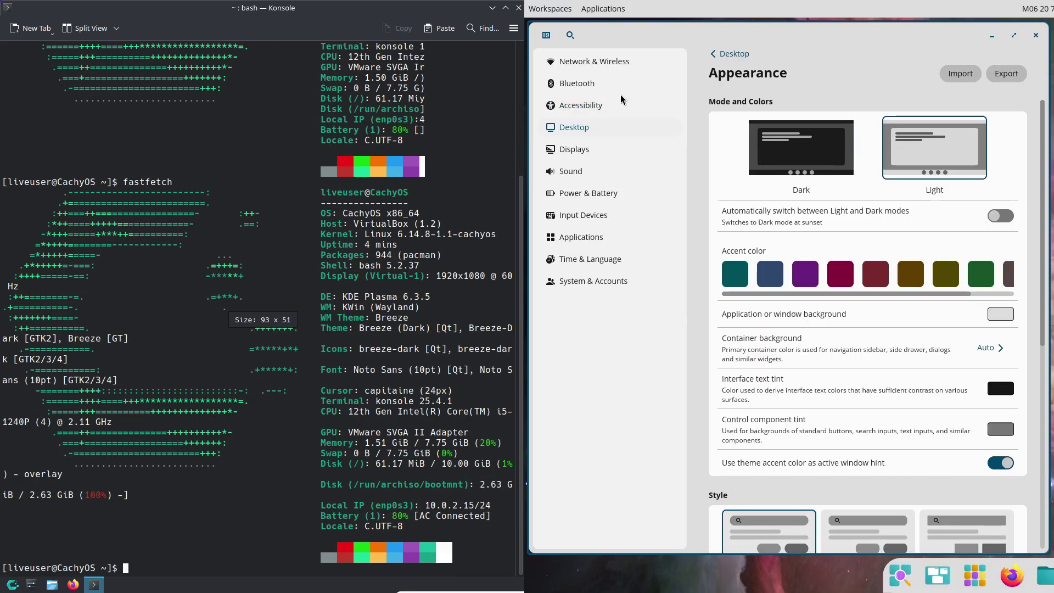
Look through the Network & Wireless, Bluetooth and Accessibility settings in COSMIC, and review the fastfetch output in Konsole
{"action": "left_click", "coordinate": [594, 61]}
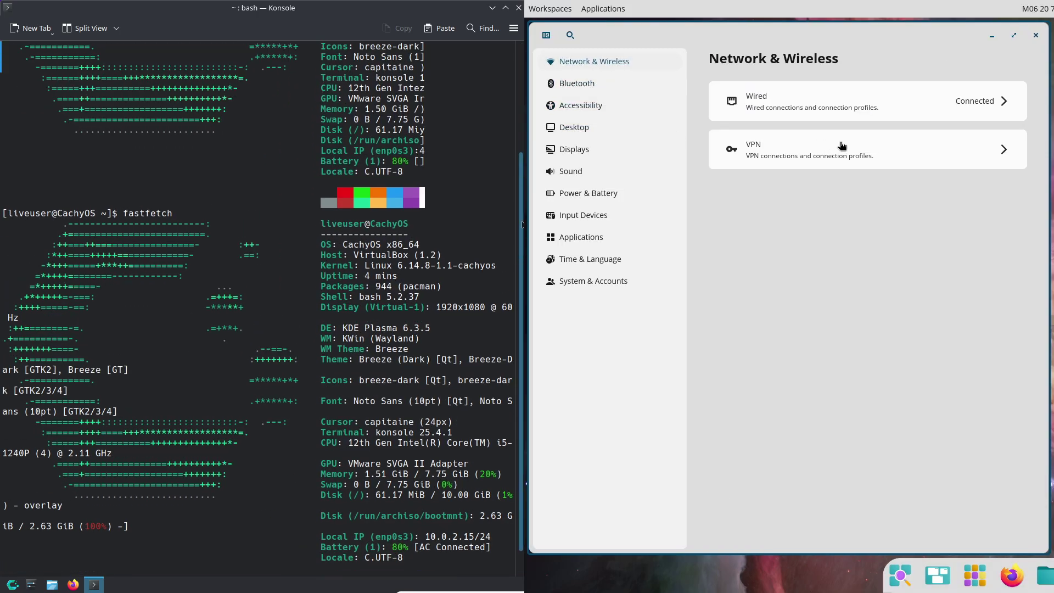
{"action": "left_click", "coordinate": [843, 147]}
{"action": "left_click", "coordinate": [735, 58]}
{"action": "left_click", "coordinate": [789, 93]}
{"action": "left_click_drag", "start_coordinate": [518, 75], "coordinate": [518, 274]}
{"action": "left_click", "coordinate": [749, 58]}
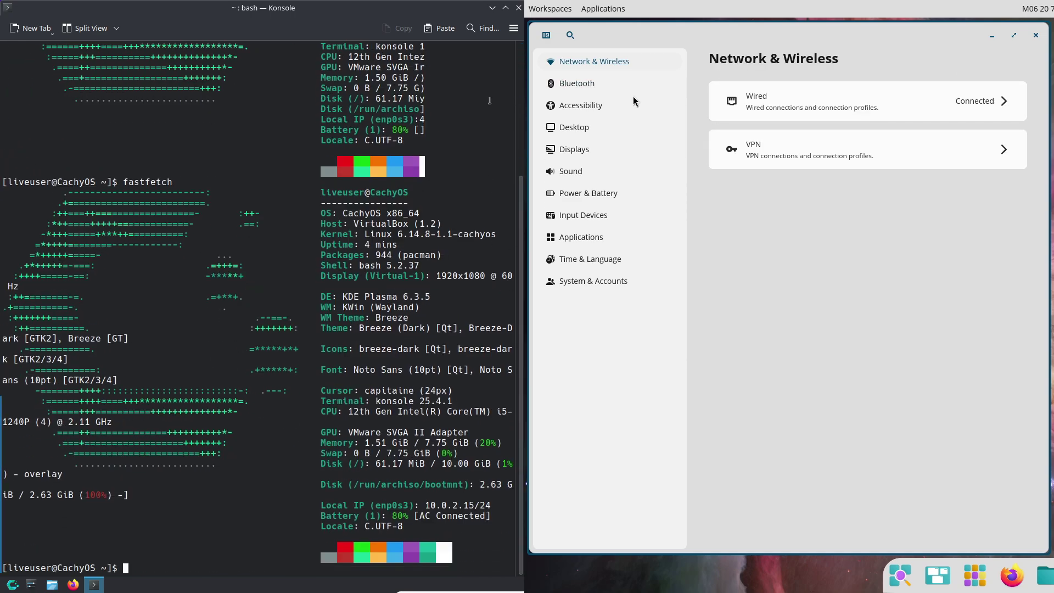
{"action": "left_click", "coordinate": [615, 86]}
{"action": "left_click", "coordinate": [621, 107]}
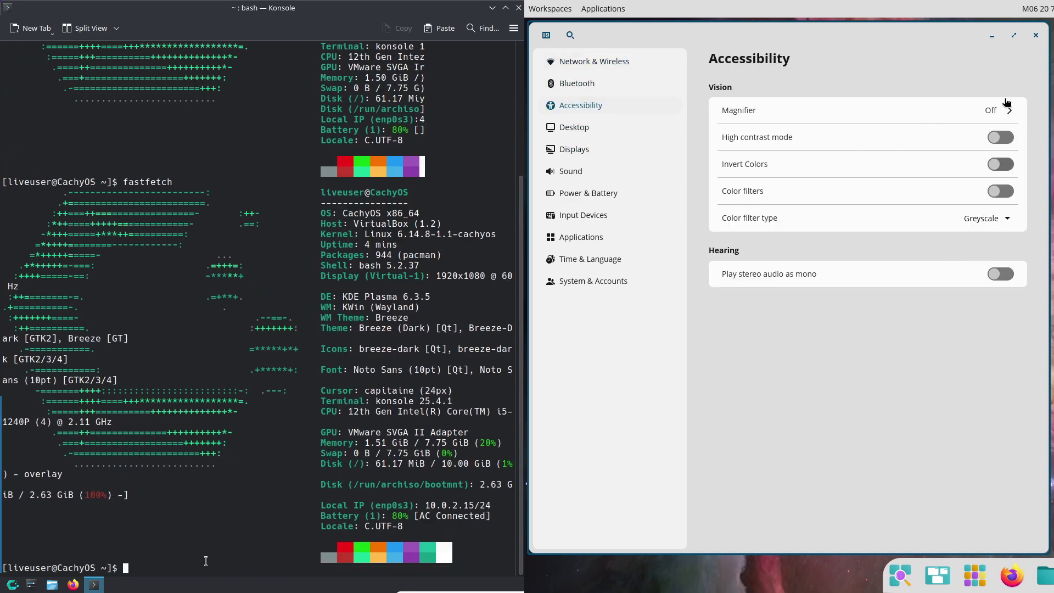
Check the color filter type options in Accessibility and run htop in Konsole
{"action": "left_click", "coordinate": [1011, 222]}
{"action": "type", "text": "top"}
{"action": "key", "text": "Return"}
{"action": "left_click", "coordinate": [945, 363]}
Try to install htop with "sudo pacman -S htop" in Konsole and open the Desktop settings in COSMIC
{"action": "type", "text": "sud"}
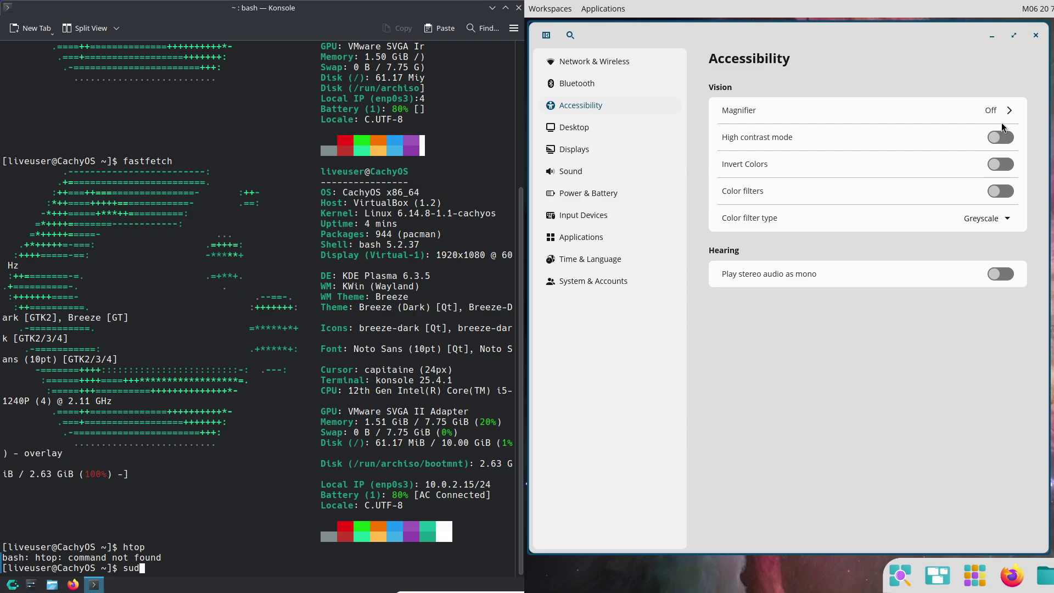
{"action": "type", "text": "o pacman -S htop"}
{"action": "left_click", "coordinate": [626, 128]}
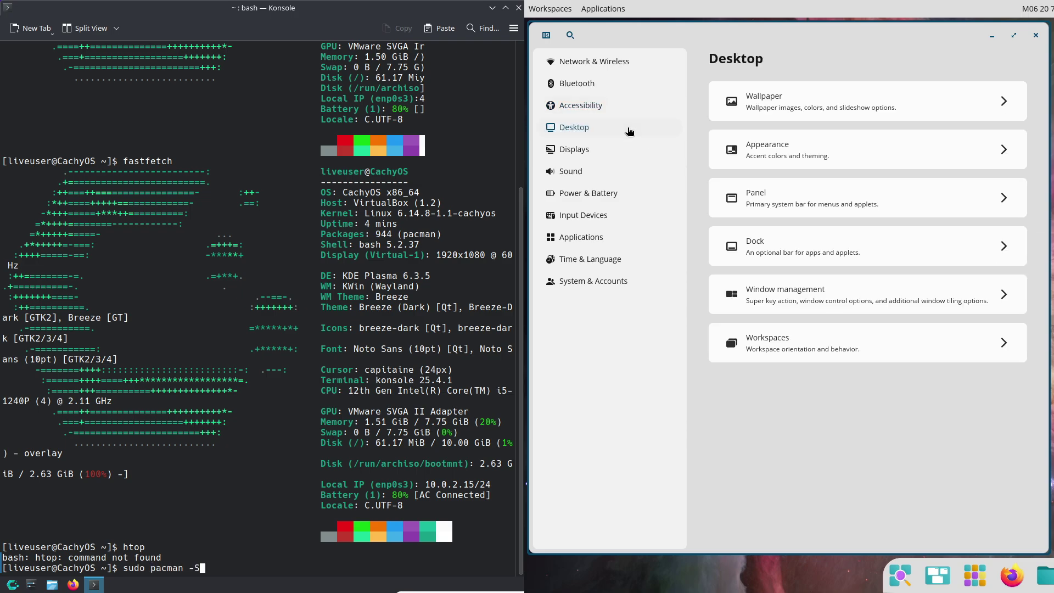
{"action": "left_click", "coordinate": [626, 111]}
{"action": "left_click", "coordinate": [624, 127]}
{"action": "key", "text": "Return"}
Set the dark blue star constellation image as the COSMIC desktop wallpaper
{"action": "left_click", "coordinate": [795, 107]}
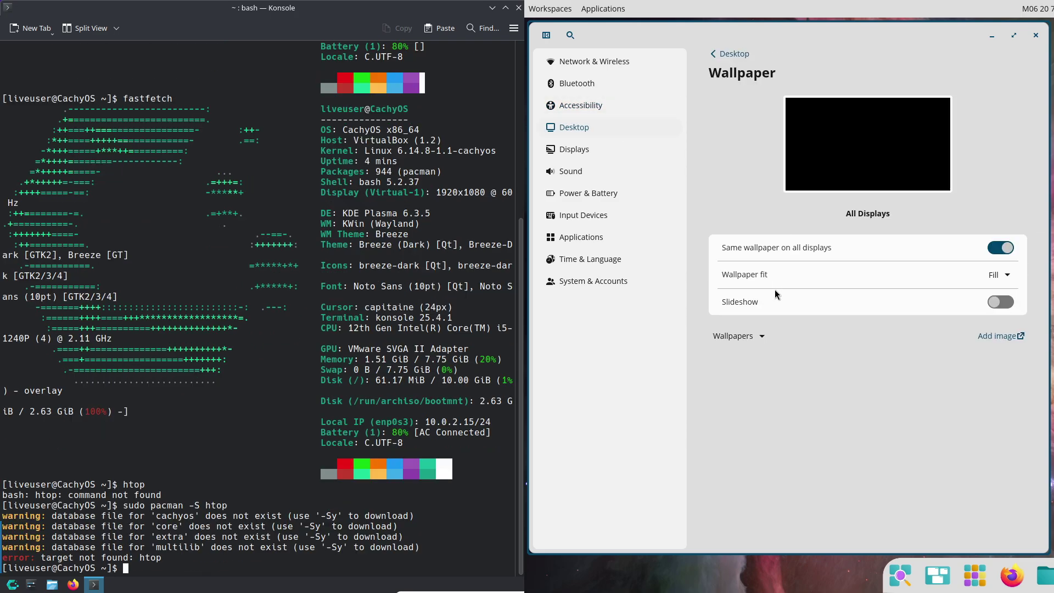
{"action": "left_click", "coordinate": [761, 336]}
{"action": "left_click", "coordinate": [930, 518]}
{"action": "type", "text": "sudo pac"}
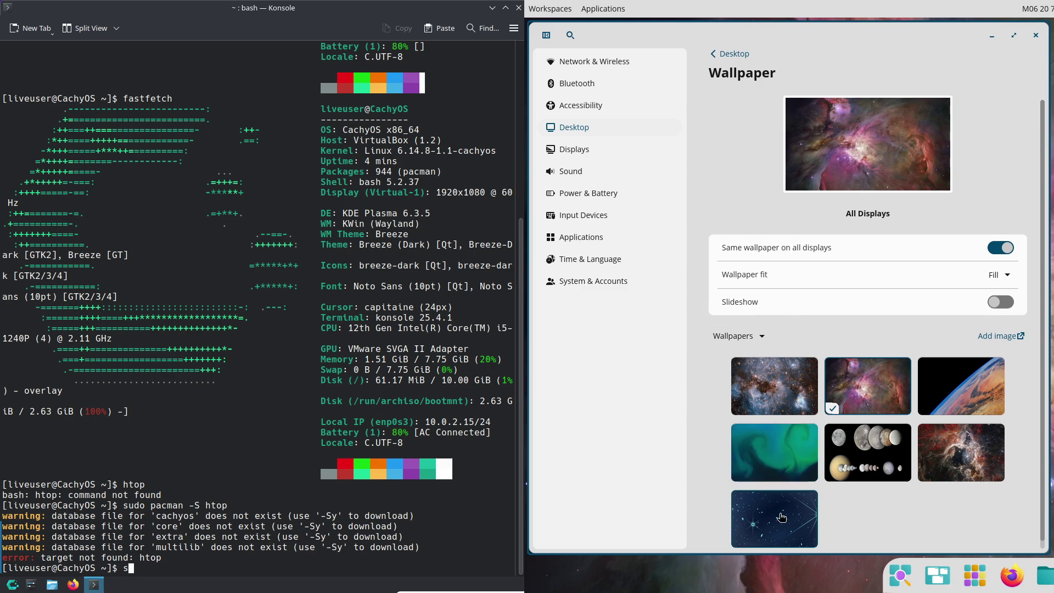
{"action": "left_click", "coordinate": [774, 519]}
Retry "sudo pacman -S htop" in Konsole and look over the style, density and window options on COSMIC's Appearance page
{"action": "left_click", "coordinate": [726, 54]}
{"action": "type", "text": "man"}
{"action": "left_click", "coordinate": [757, 146]}
{"action": "type", "text": "-S"}
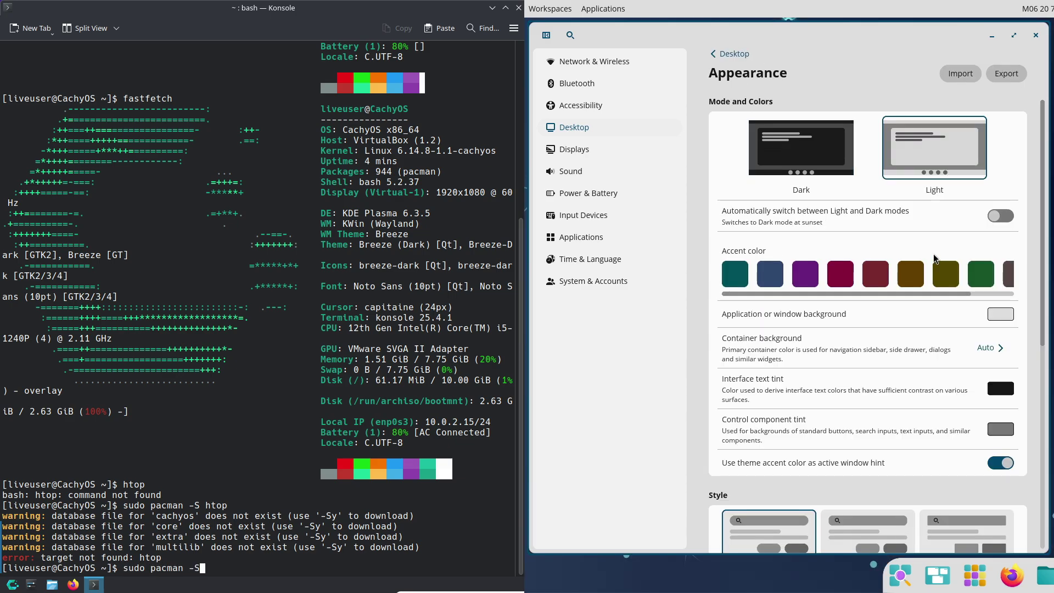
{"action": "scroll", "coordinate": [1045, 237], "scroll_direction": "down", "scroll_amount": 10}
{"action": "type", "text": "htop"}
{"action": "key", "text": "Return"}
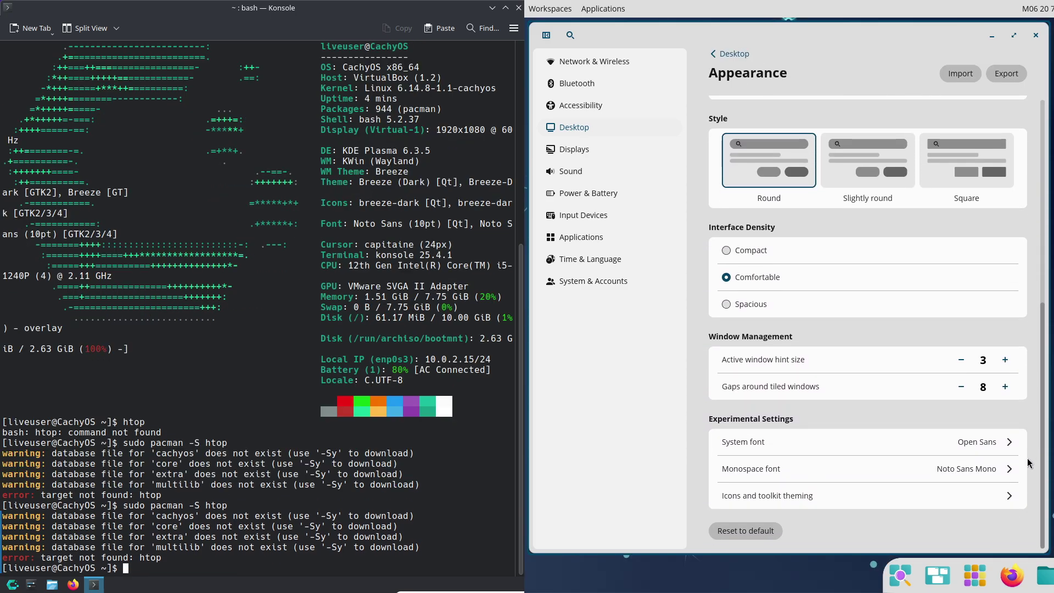
{"action": "scroll", "coordinate": [1031, 437], "scroll_direction": "up", "scroll_amount": 10}
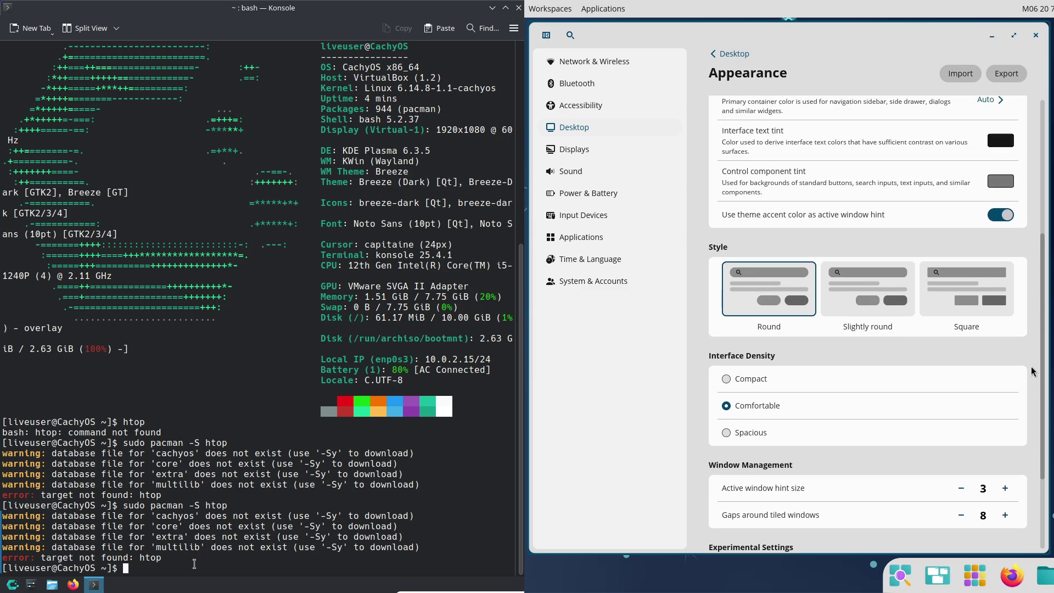
Run "sudo pacman -Sy htop" in Konsole and pick a custom blue accent color in COSMIC's Appearance settings
{"action": "type", "text": "sudo pacman"}
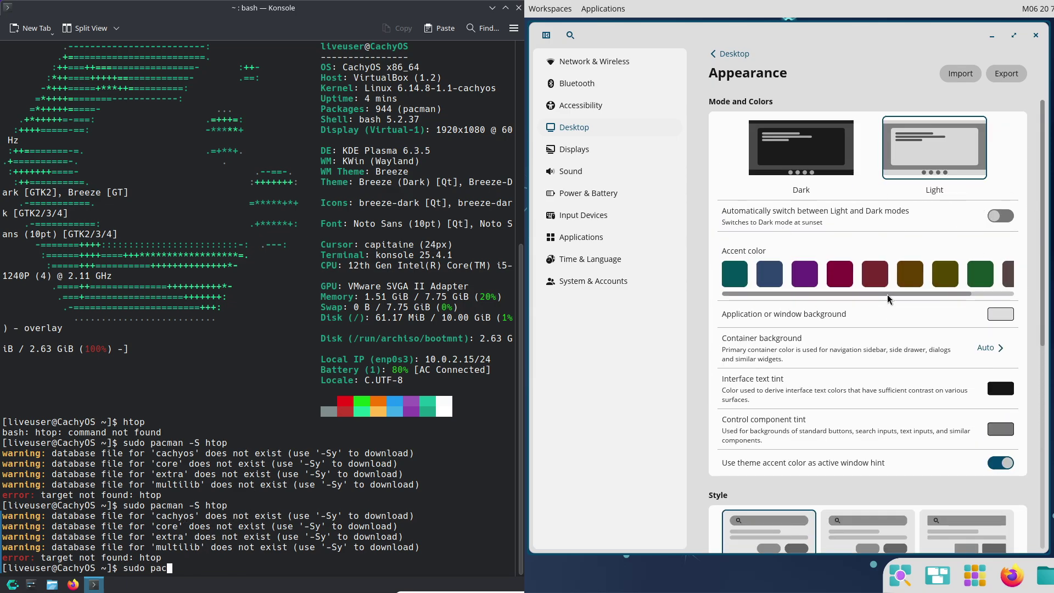
{"action": "left_click_drag", "start_coordinate": [888, 294], "coordinate": [976, 293]}
{"action": "type", "text": "-Sy"}
{"action": "left_click", "coordinate": [1001, 275]}
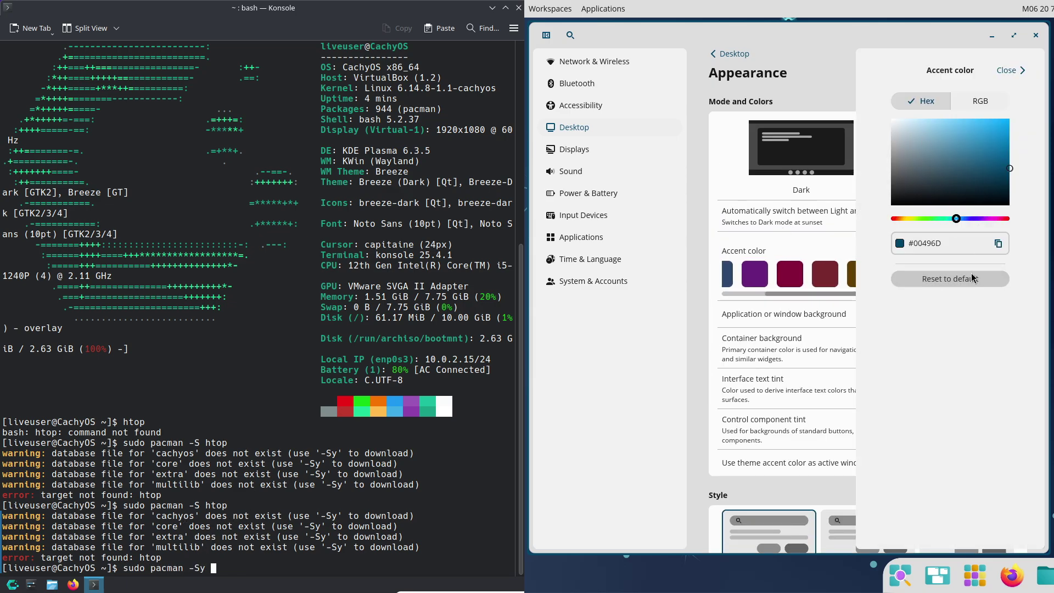
{"action": "key", "text": "Return"}
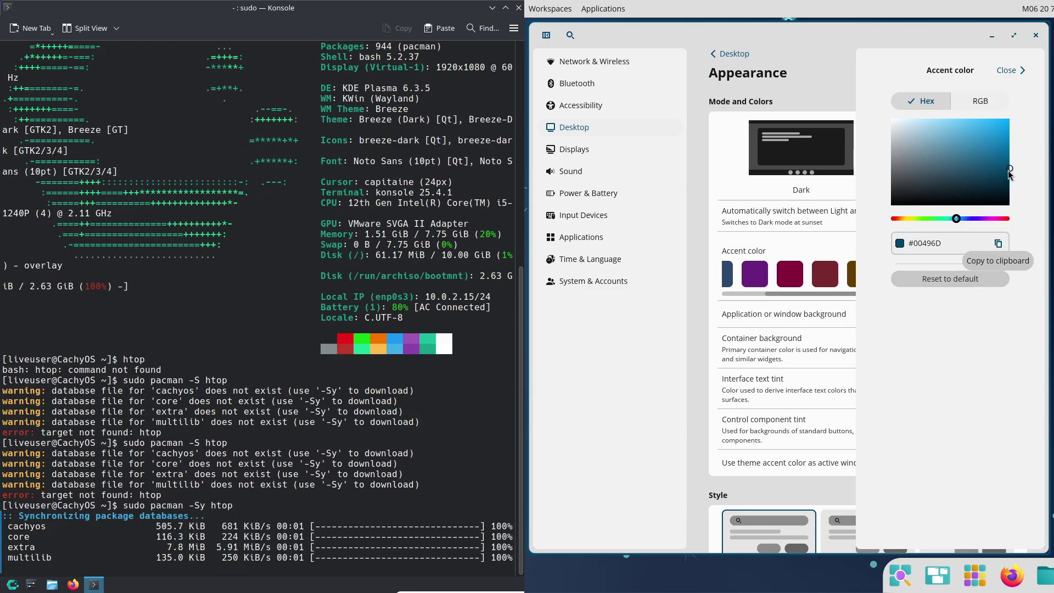
{"action": "left_click", "coordinate": [1007, 168]}
{"action": "left_click", "coordinate": [1014, 71]}
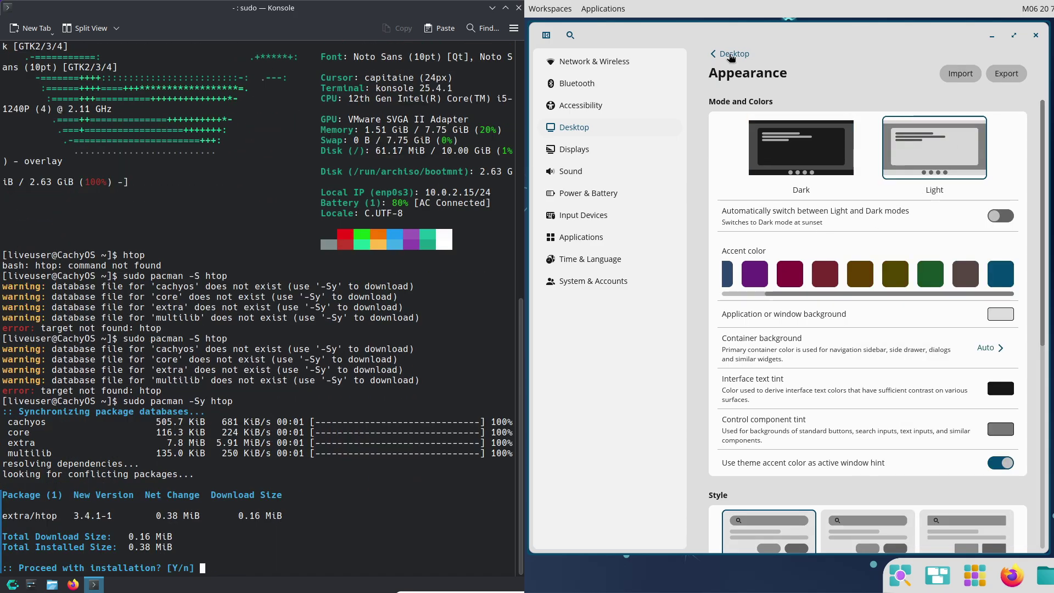
Accept the htop installation and the deletion of its corrupted package file in Konsole, and open COSMIC's Panel settings
{"action": "left_click", "coordinate": [731, 55]}
{"action": "left_click", "coordinate": [789, 190]}
{"action": "type", "text": "y"}
{"action": "key", "text": "Return"}
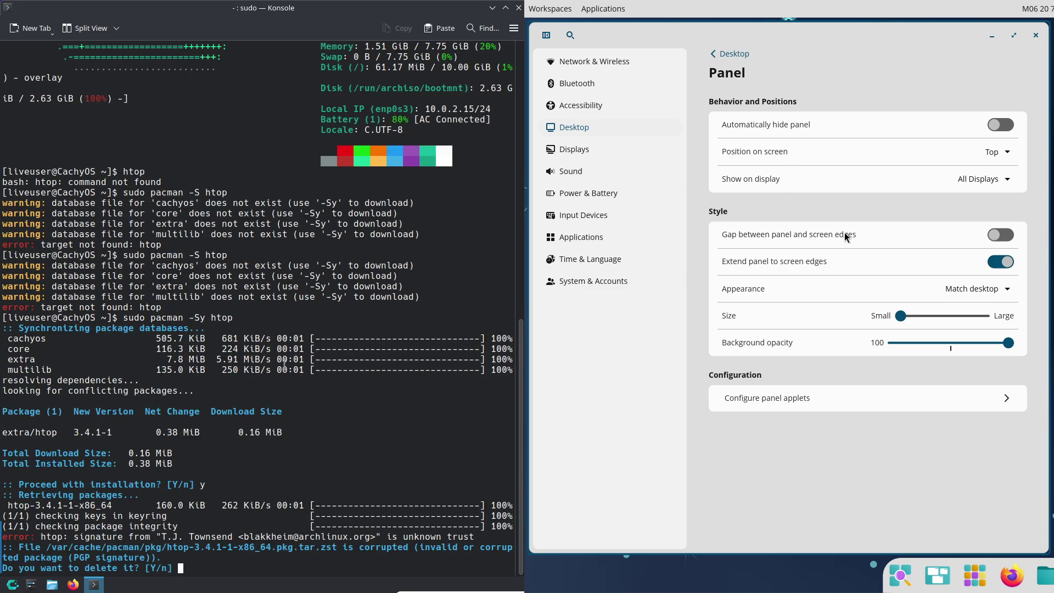
{"action": "type", "text": "y"}
{"action": "key", "text": "Return"}
Open the Dock settings in COSMIC and run htop again in Konsole
{"action": "left_click", "coordinate": [730, 55]}
{"action": "left_click", "coordinate": [784, 212]}
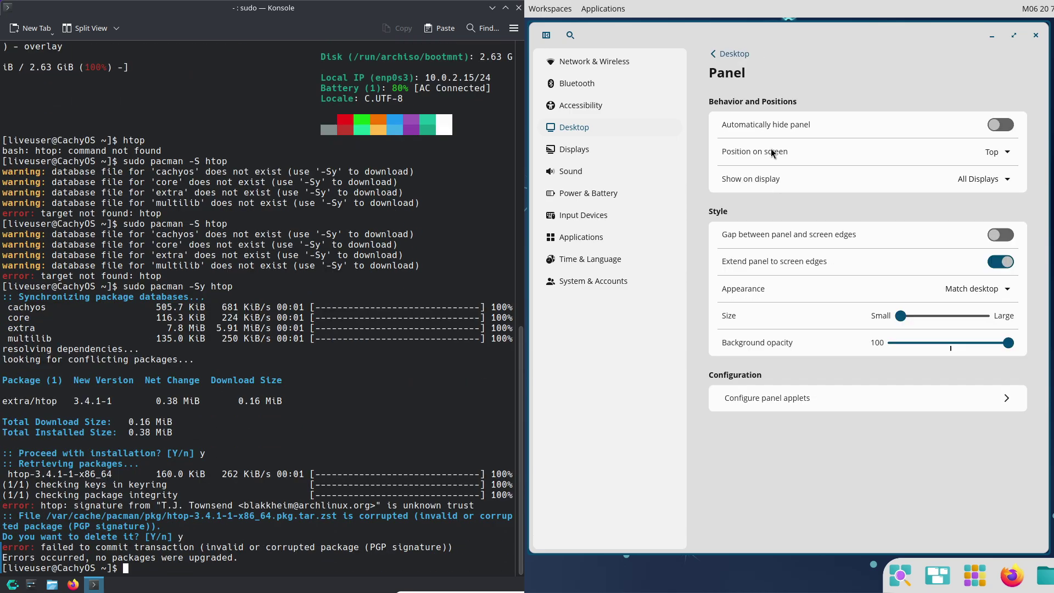
{"action": "left_click", "coordinate": [735, 60]}
{"action": "left_click", "coordinate": [778, 242]}
{"action": "type", "text": "htop"}
{"action": "key", "text": "Return"}
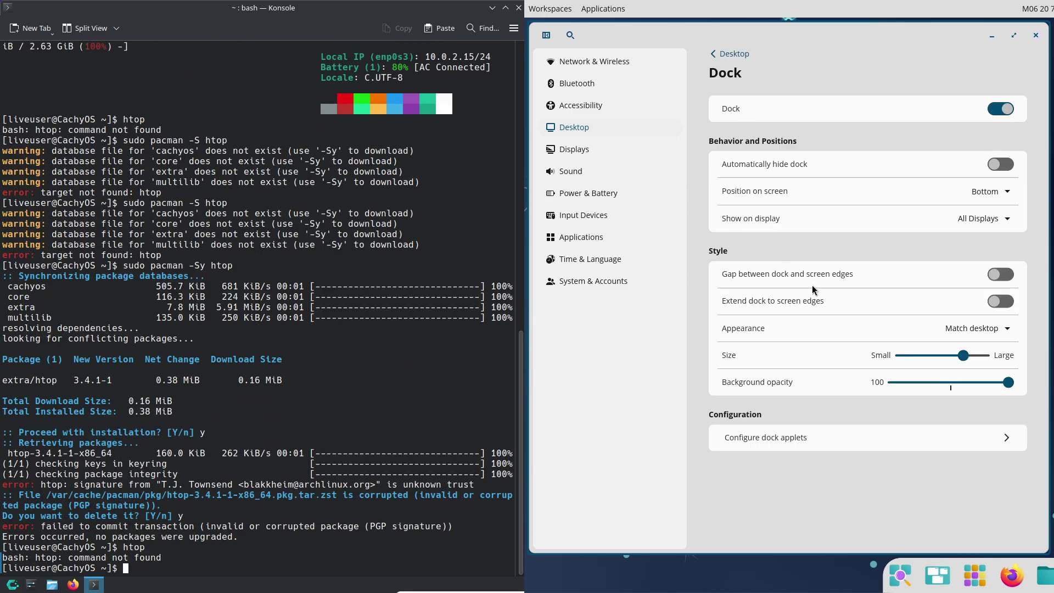
Run "inxi -sv8" in Konsole, and in COSMIC turn off the dock and extend the Settings window downward
{"action": "type", "text": "inxi -sv8"}
{"action": "key", "text": "Return"}
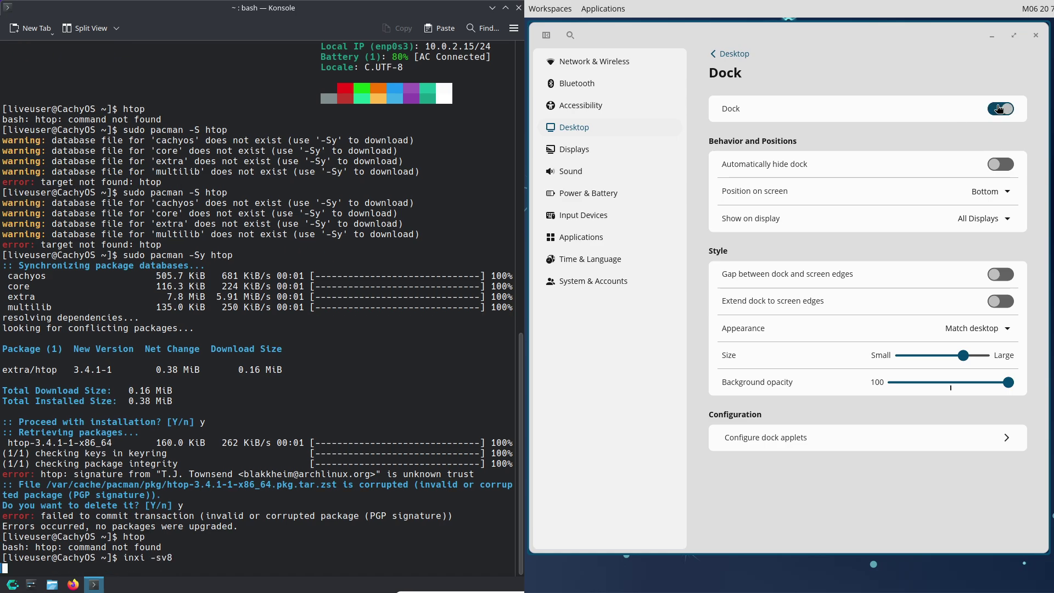
{"action": "left_click", "coordinate": [1002, 112]}
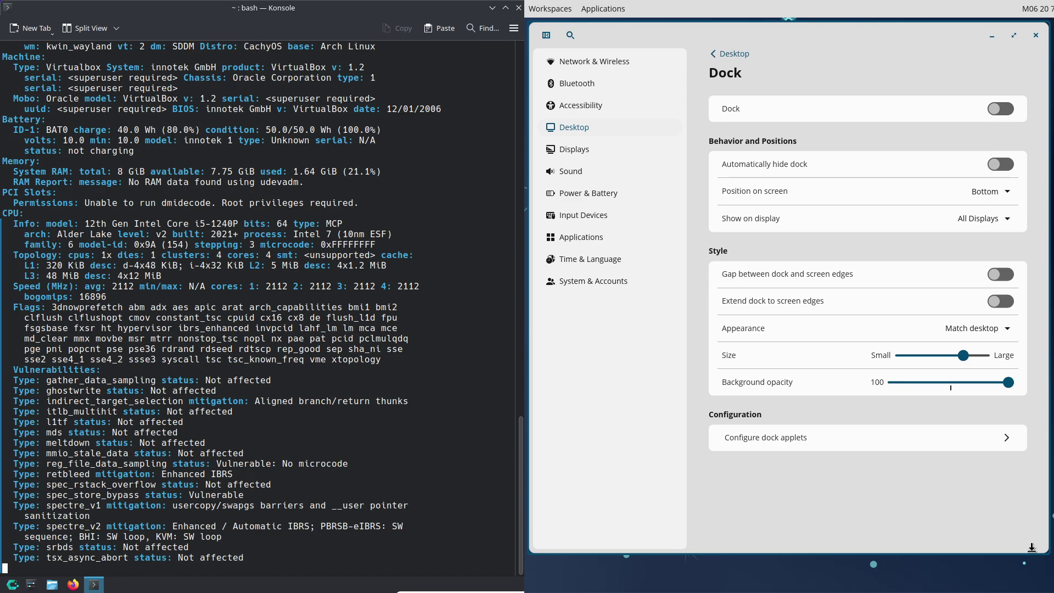
{"action": "left_click_drag", "start_coordinate": [1028, 588], "coordinate": [950, 588]}
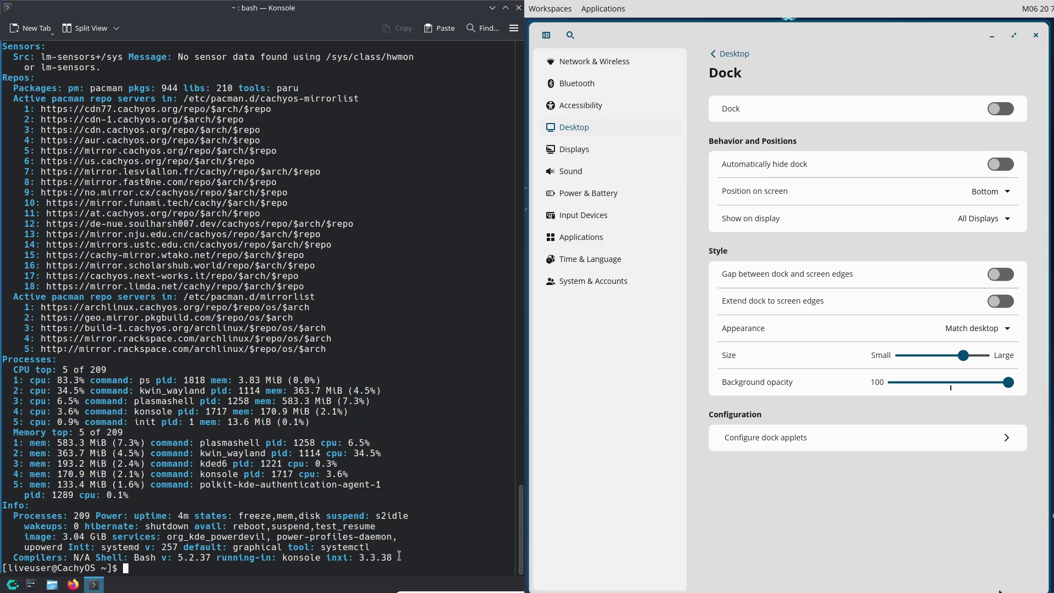
Highlight the Info section of the inxi output in Konsole and look over COSMIC's Window management and Workspaces pages
{"action": "left_click_drag", "start_coordinate": [399, 557], "coordinate": [19, 505]}
{"action": "left_click", "coordinate": [735, 53]}
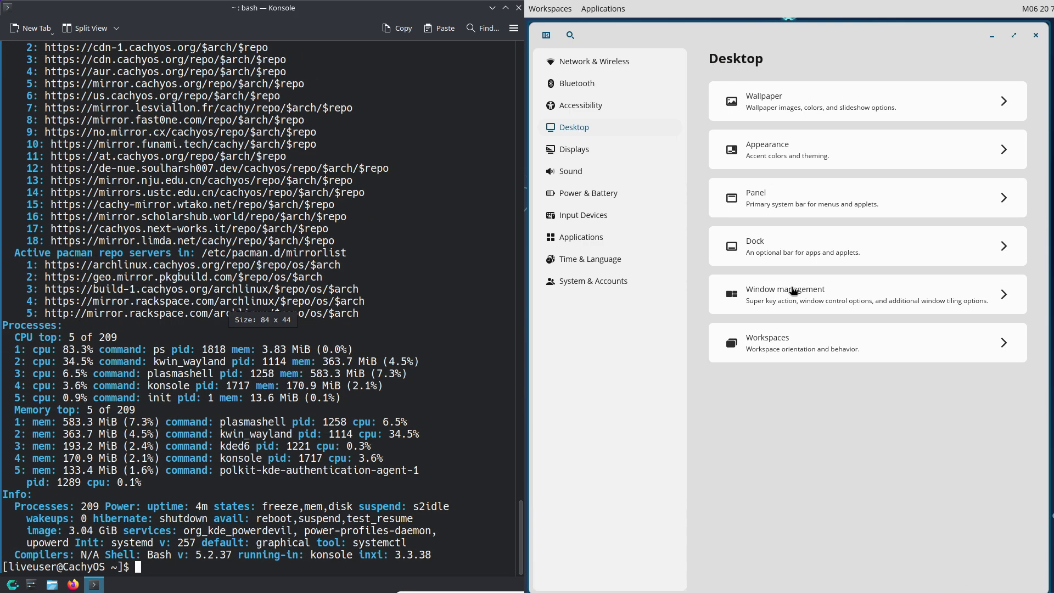
{"action": "left_click", "coordinate": [769, 295]}
{"action": "left_click", "coordinate": [734, 53]}
{"action": "left_click", "coordinate": [806, 356]}
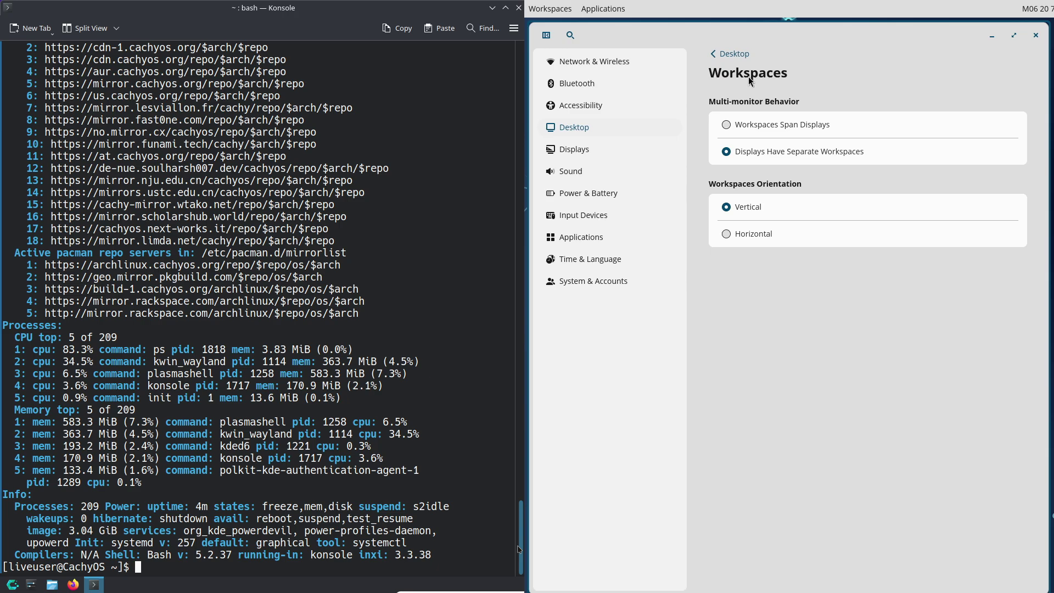
{"action": "left_click", "coordinate": [735, 53]}
Look at the orientation and refresh rate choices on COSMIC's Displays page
{"action": "left_click", "coordinate": [574, 149]}
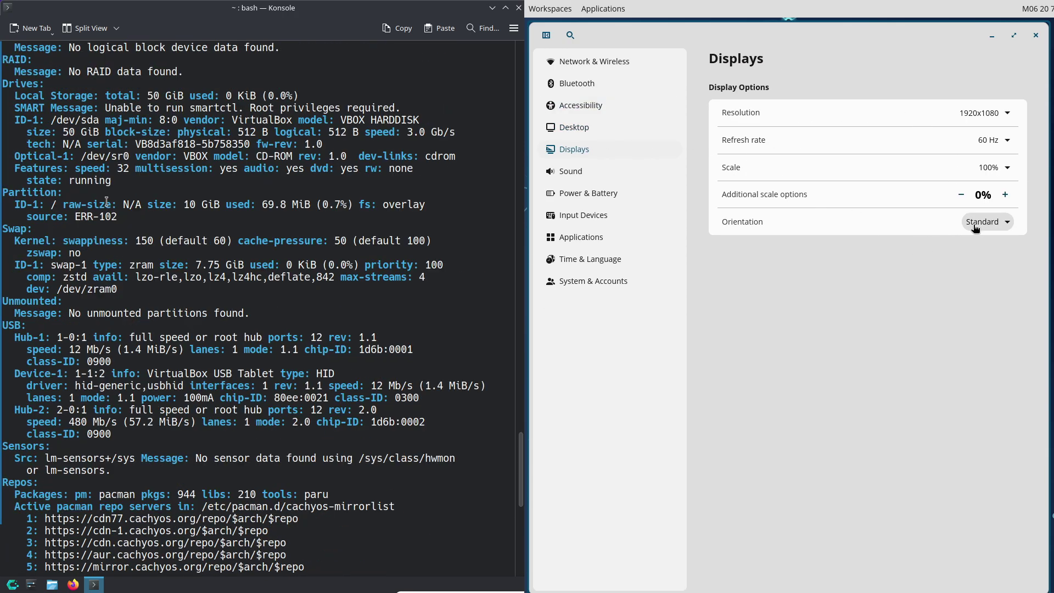
{"action": "left_click", "coordinate": [976, 228]}
{"action": "left_click", "coordinate": [873, 333]}
{"action": "left_click", "coordinate": [1000, 140]}
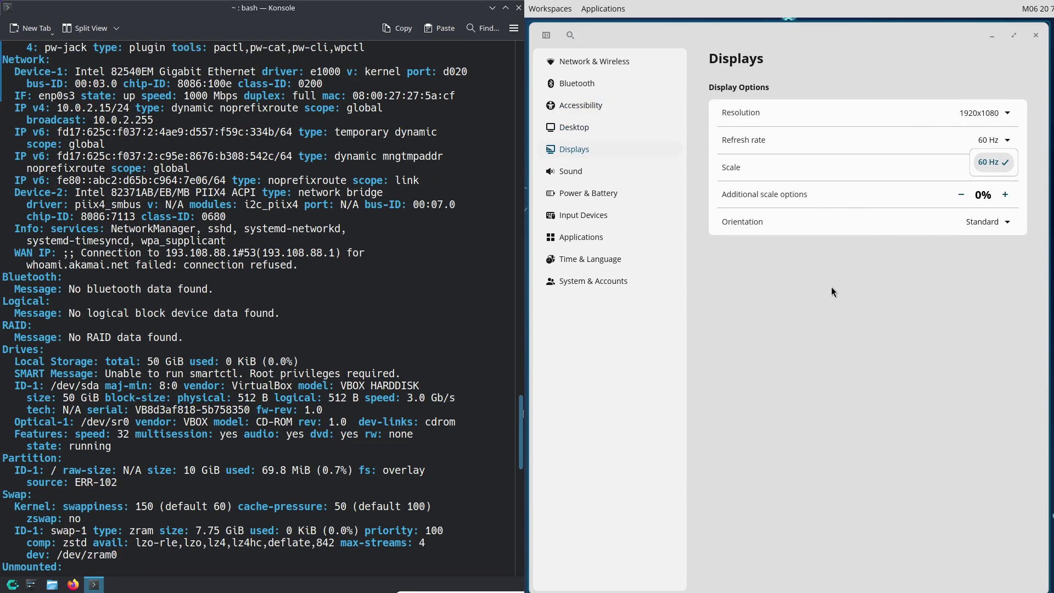
Look over COSMIC's Sound and Power & Battery pages while reading the audio details of the inxi output in Konsole
{"action": "left_click", "coordinate": [571, 171]}
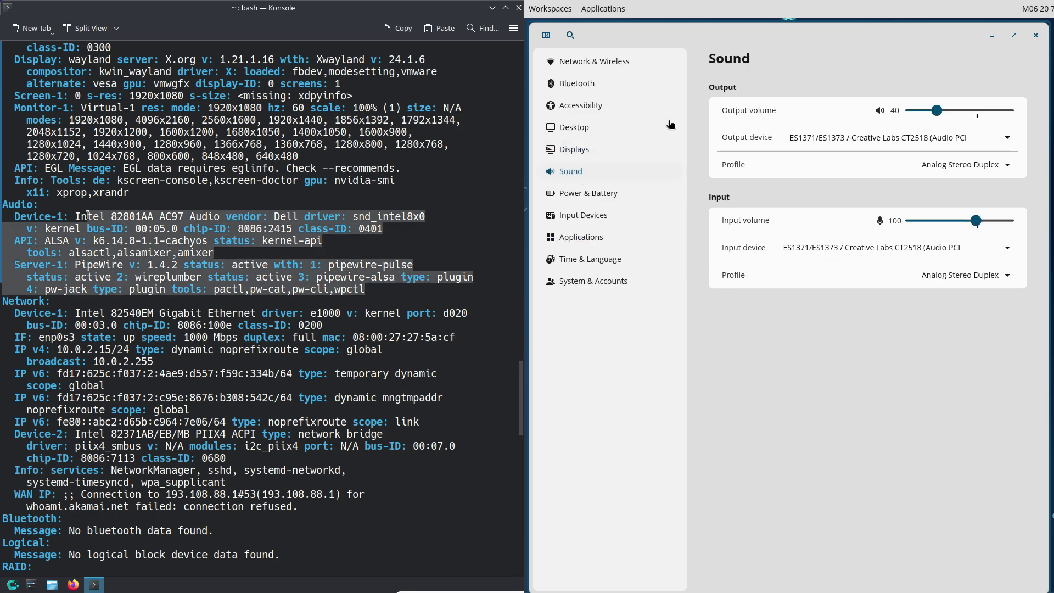
{"action": "left_click", "coordinate": [583, 193]}
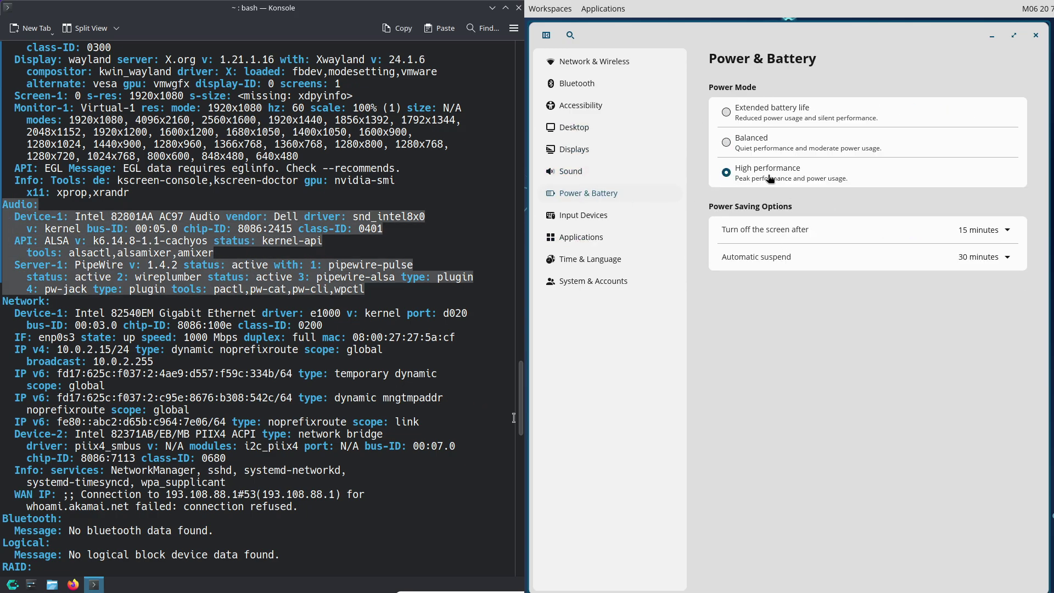
{"action": "scroll", "coordinate": [514, 418], "scroll_direction": "up", "scroll_amount": 9}
Examine COSMIC's Keyboard and Mouse settings and highlight the Graphics section of the inxi output in Konsole
{"action": "left_click", "coordinate": [583, 215]}
{"action": "left_click", "coordinate": [822, 103]}
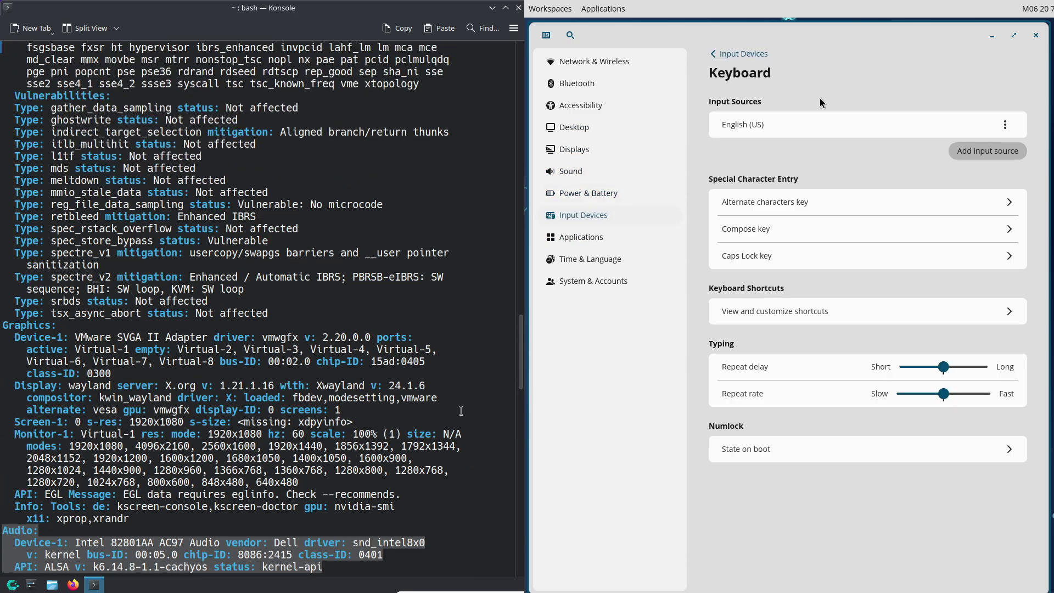
{"action": "left_click", "coordinate": [748, 56]}
{"action": "left_click_drag", "start_coordinate": [421, 499], "coordinate": [5, 323]}
{"action": "left_click", "coordinate": [777, 146]}
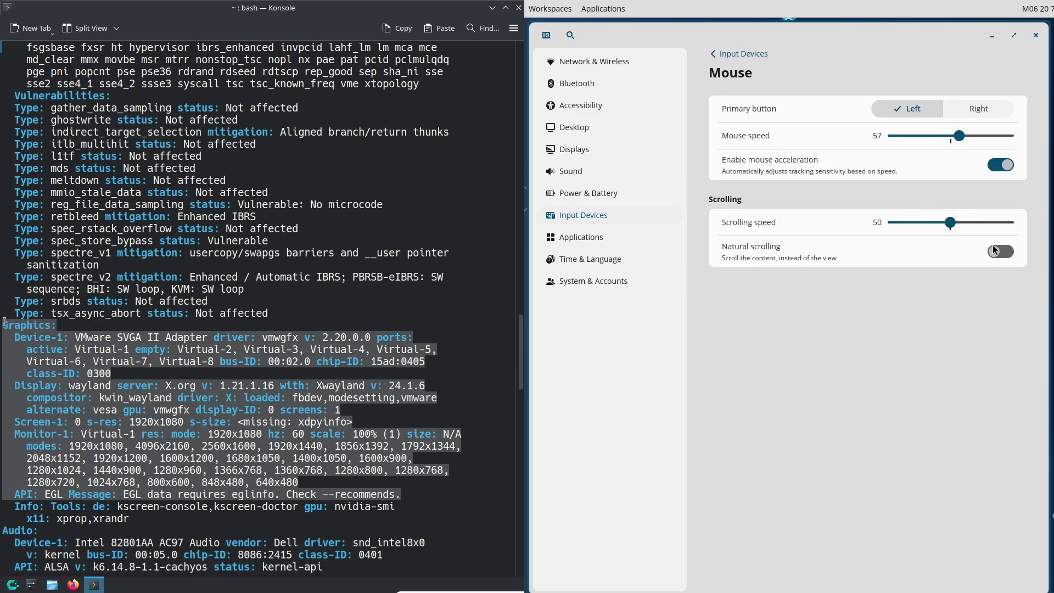
{"action": "left_click", "coordinate": [728, 54]}
Look through COSMIC's Default, Startup and X11 application pages and highlight the Memory through CPU sections of the inxi output
{"action": "scroll", "coordinate": [479, 328], "scroll_direction": "up", "scroll_amount": 10}
{"action": "left_click", "coordinate": [615, 236]}
{"action": "left_click", "coordinate": [768, 103]}
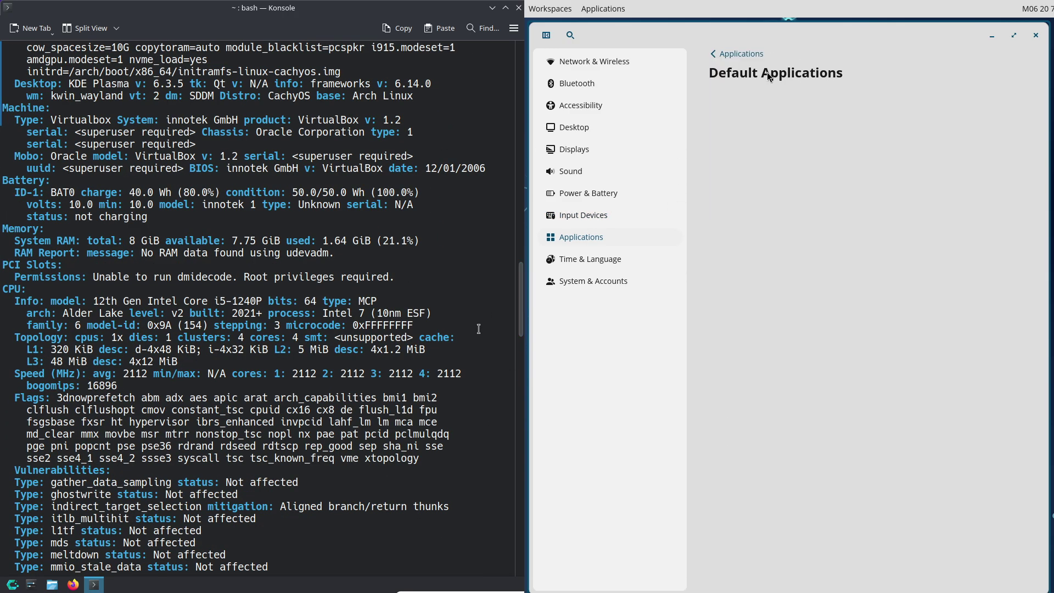
{"action": "left_click", "coordinate": [750, 57]}
{"action": "left_click_drag", "start_coordinate": [476, 371], "coordinate": [91, 241]}
{"action": "left_click", "coordinate": [813, 142]}
{"action": "left_click", "coordinate": [754, 58]}
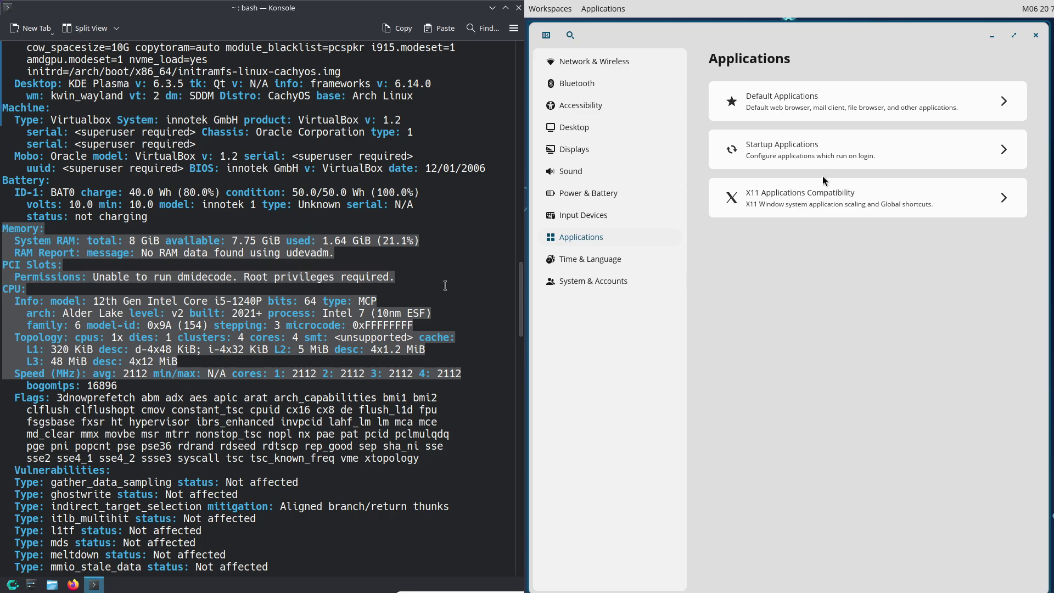
{"action": "left_click", "coordinate": [823, 192]}
{"action": "left_click", "coordinate": [736, 54]}
Look over COSMIC's Date & Time and Region & Language pages and highlight the System section of the inxi output
{"action": "scroll", "coordinate": [329, 275], "scroll_direction": "up", "scroll_amount": 6}
{"action": "scroll", "coordinate": [330, 275], "scroll_direction": "up", "scroll_amount": 1}
{"action": "left_click", "coordinate": [638, 257]}
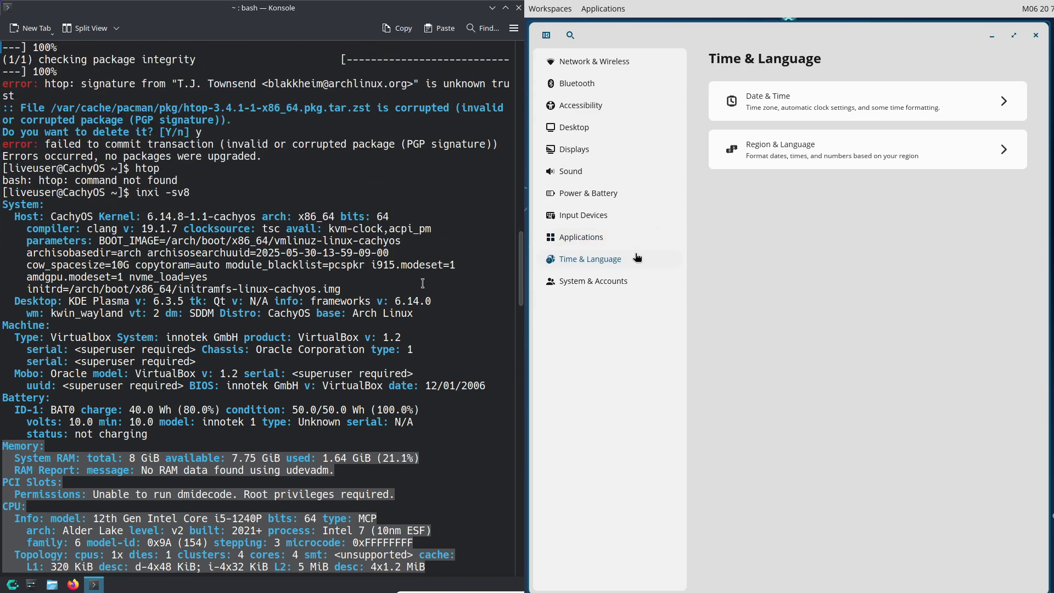
{"action": "left_click", "coordinate": [758, 97]}
{"action": "left_click_drag", "start_coordinate": [418, 313], "coordinate": [2, 204]}
{"action": "left_click", "coordinate": [734, 55]}
{"action": "left_click", "coordinate": [751, 152]}
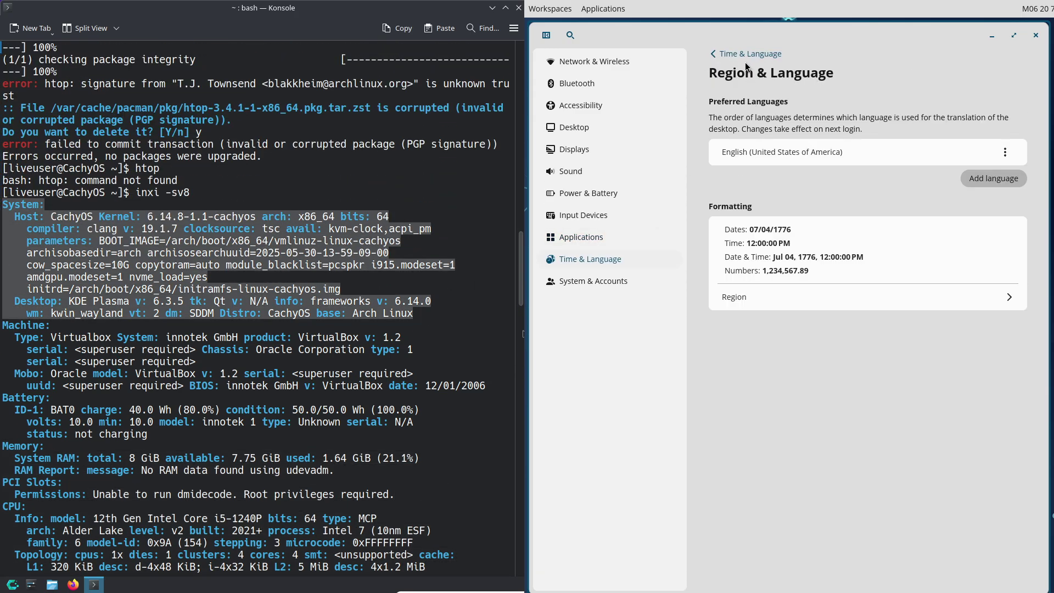
{"action": "left_click", "coordinate": [745, 56]}
Look through COSMIC's System & Accounts pages, ending on About, and return to the end of the inxi output in Konsole
{"action": "left_click", "coordinate": [631, 286]}
{"action": "left_click_drag", "start_coordinate": [520, 302], "coordinate": [520, 572]}
{"action": "left_click", "coordinate": [805, 115]}
{"action": "left_click", "coordinate": [741, 58]}
{"action": "left_click", "coordinate": [779, 195]}
{"action": "left_click", "coordinate": [760, 58]}
{"action": "left_click", "coordinate": [771, 147]}
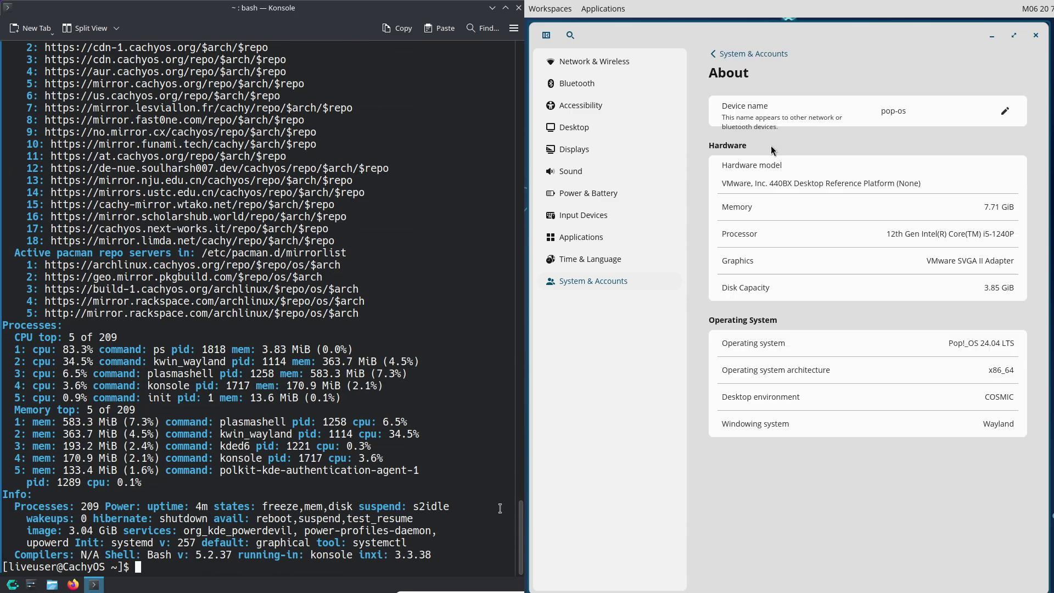
Close COSMIC's Settings window and run "fastfetch", "uname -a" and "uname -r" in Konsole
{"action": "left_click", "coordinate": [1035, 36]}
{"action": "type", "text": "fastfetch"}
{"action": "key", "text": "Return"}
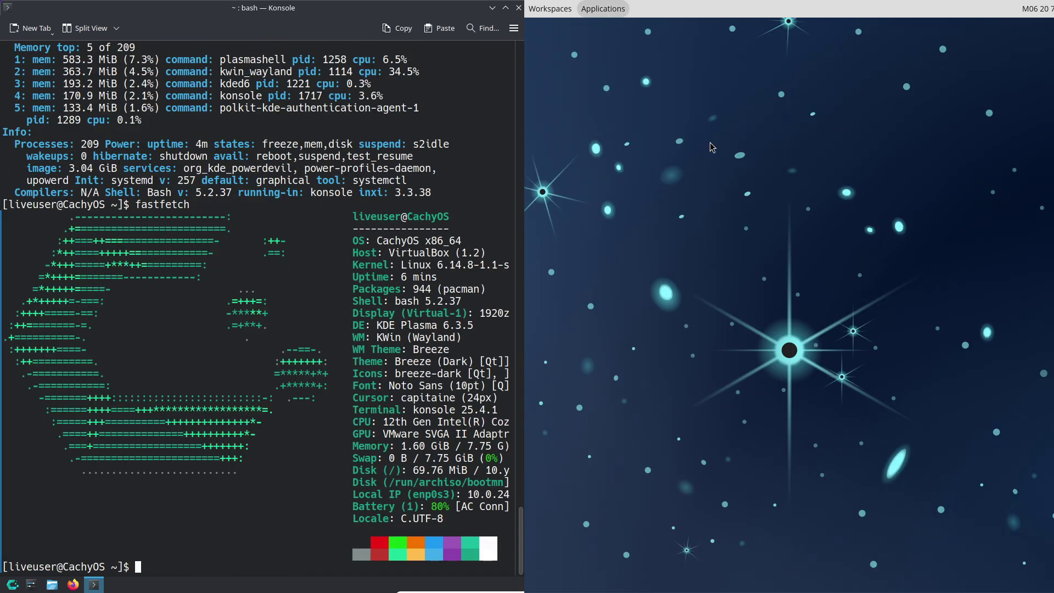
{"action": "type", "text": "uname -a"}
{"action": "key", "text": "Return"}
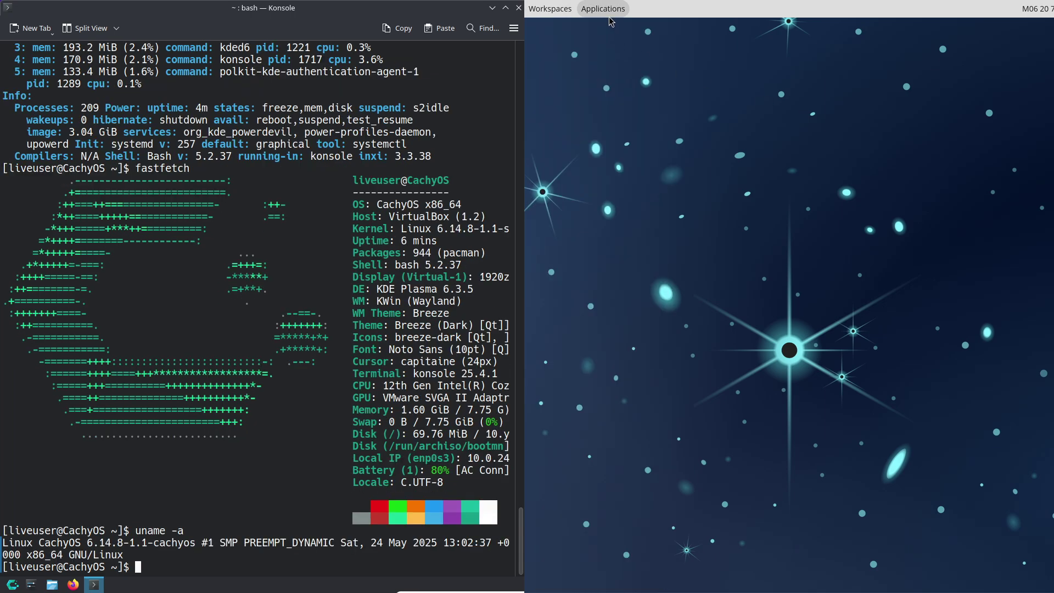
{"action": "type", "text": "uname -r"}
{"action": "key", "text": "Return"}
Open COSMIC's desktop view options, look over the icon display, size and spacing settings, and close them
{"action": "right_click", "coordinate": [591, 72]}
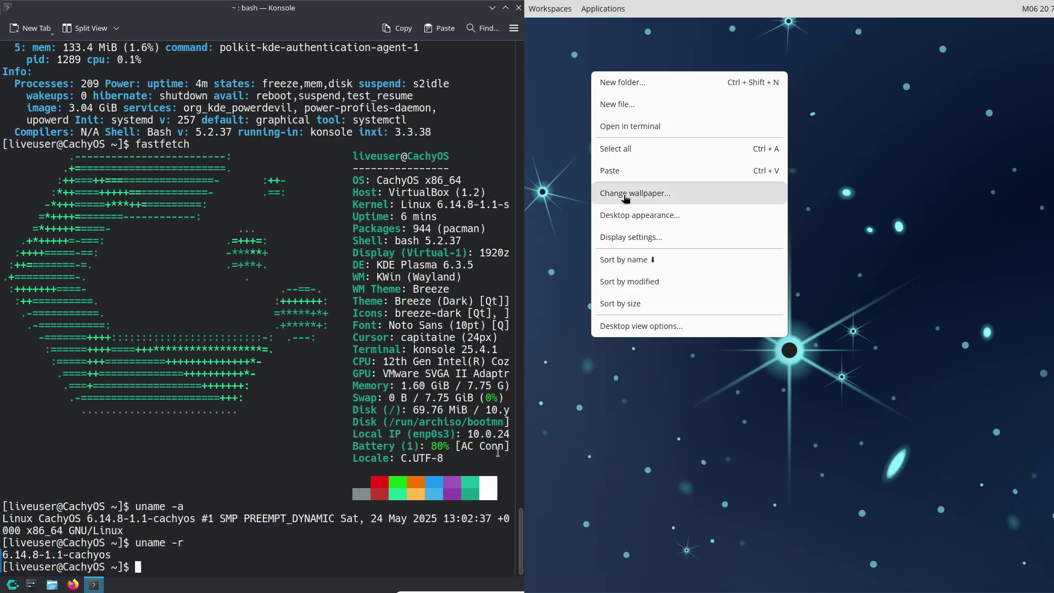
{"action": "left_click", "coordinate": [658, 326]}
{"action": "left_click_drag", "start_coordinate": [1023, 102], "coordinate": [663, 151]}
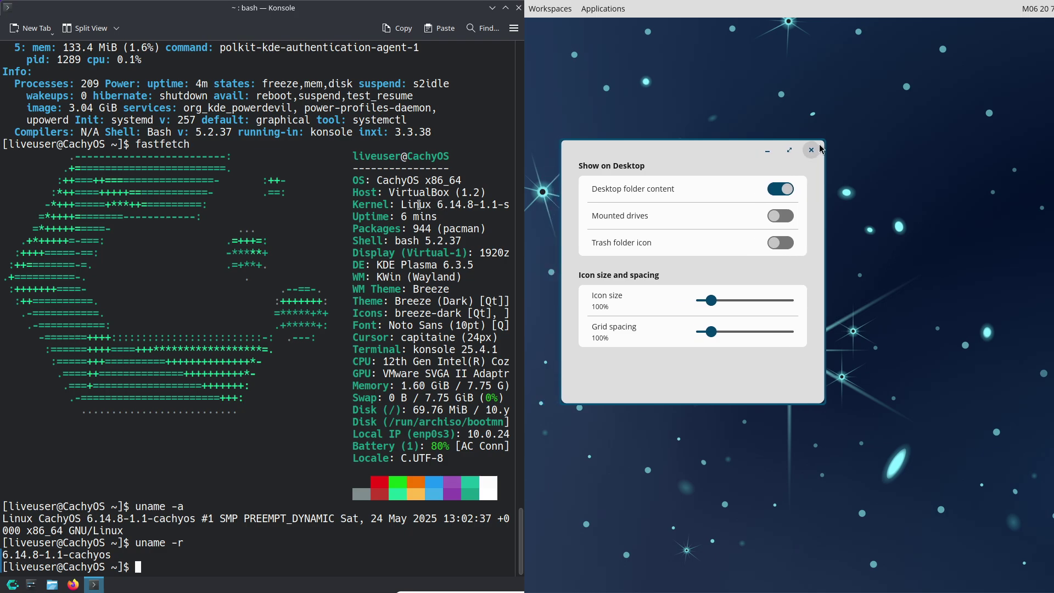
{"action": "left_click", "coordinate": [813, 150]}
Find "ter" in COSMIC's launcher to open the terminal, and highlight the kernel, desktop, window manager and memory lines of Konsole's fastfetch output
{"action": "left_click_drag", "start_coordinate": [353, 205], "coordinate": [495, 206]}
{"action": "key", "text": "super"}
{"action": "left_click_drag", "start_coordinate": [484, 265], "coordinate": [340, 266]}
{"action": "type", "text": "ter"}
{"action": "left_click_drag", "start_coordinate": [494, 277], "coordinate": [334, 278]}
{"action": "left_click", "coordinate": [924, 78]}
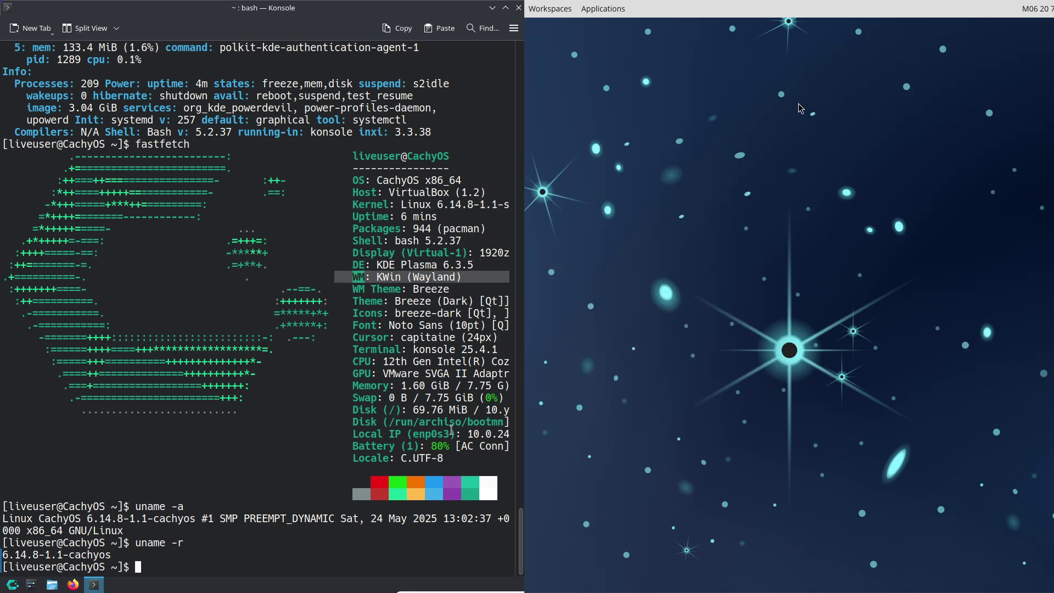
{"action": "left_click_drag", "start_coordinate": [1048, 103], "coordinate": [526, 103]}
{"action": "left_click_drag", "start_coordinate": [353, 386], "coordinate": [476, 388]}
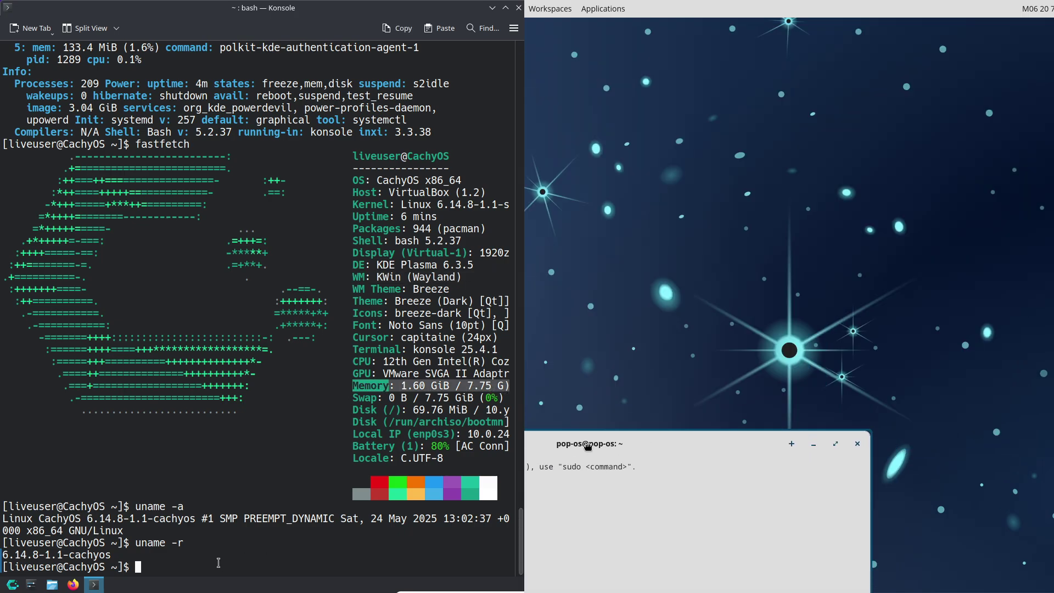
Run "cat /etc/issue" in Konsole and view the About information of COSMIC Terminal
{"action": "left_click", "coordinate": [216, 563]}
{"action": "type", "text": "cat "}
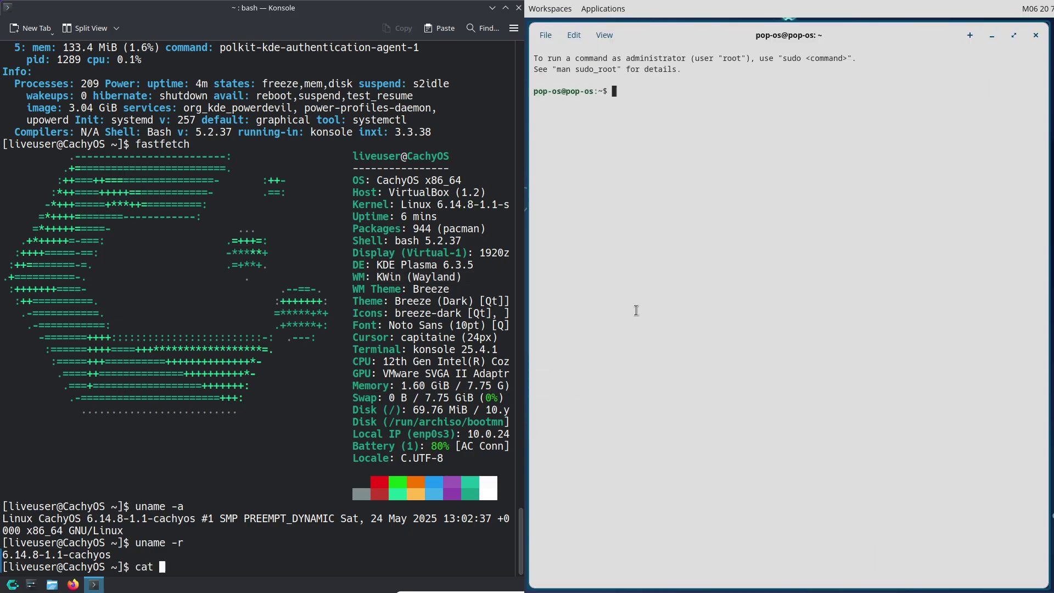
{"action": "type", "text": "/etc/i"}
{"action": "left_click", "coordinate": [604, 35]}
{"action": "type", "text": "ssue"}
{"action": "key", "text": "Return"}
{"action": "left_click", "coordinate": [635, 253]}
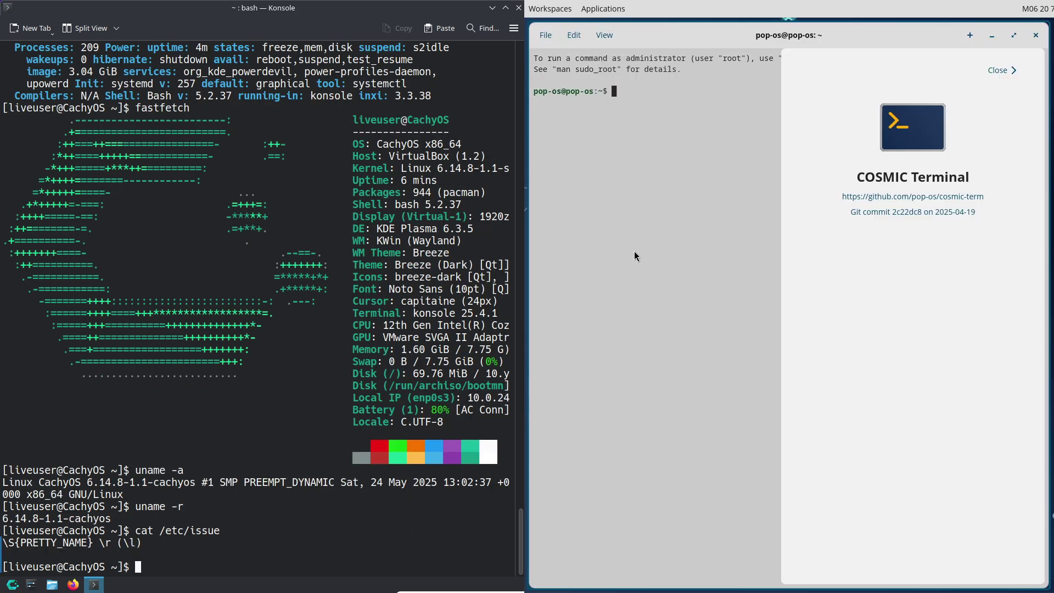
{"action": "left_click", "coordinate": [998, 70]}
Run "python3 --version" in Konsole and look over the file, edit and view commands of COSMIC Terminal
{"action": "left_click", "coordinate": [574, 35]}
{"action": "type", "text": "python3"}
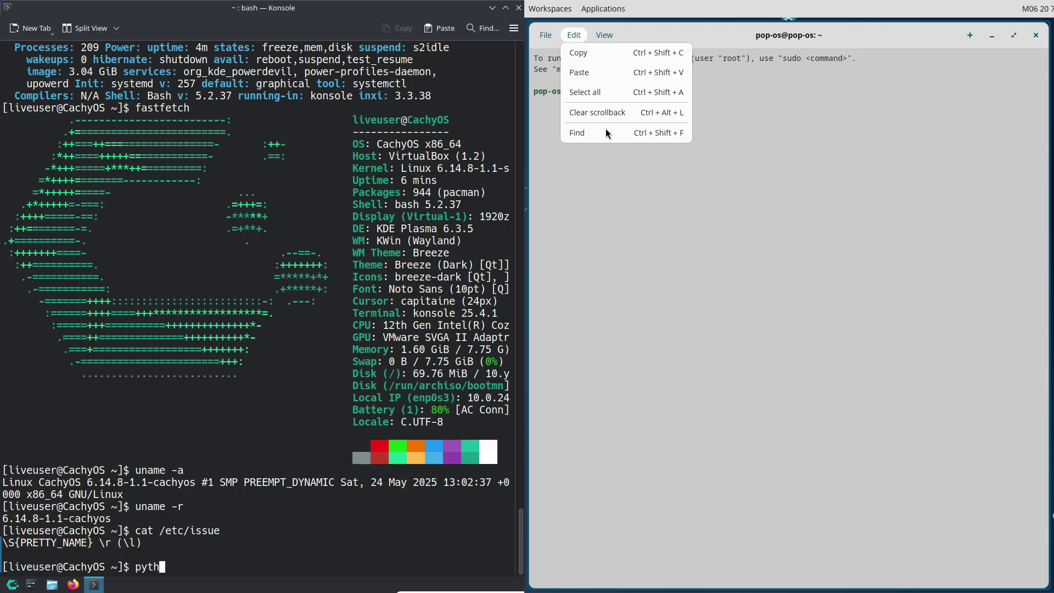
{"action": "left_click", "coordinate": [546, 35]}
{"action": "left_click", "coordinate": [604, 34]}
{"action": "type", "text": "--ver"}
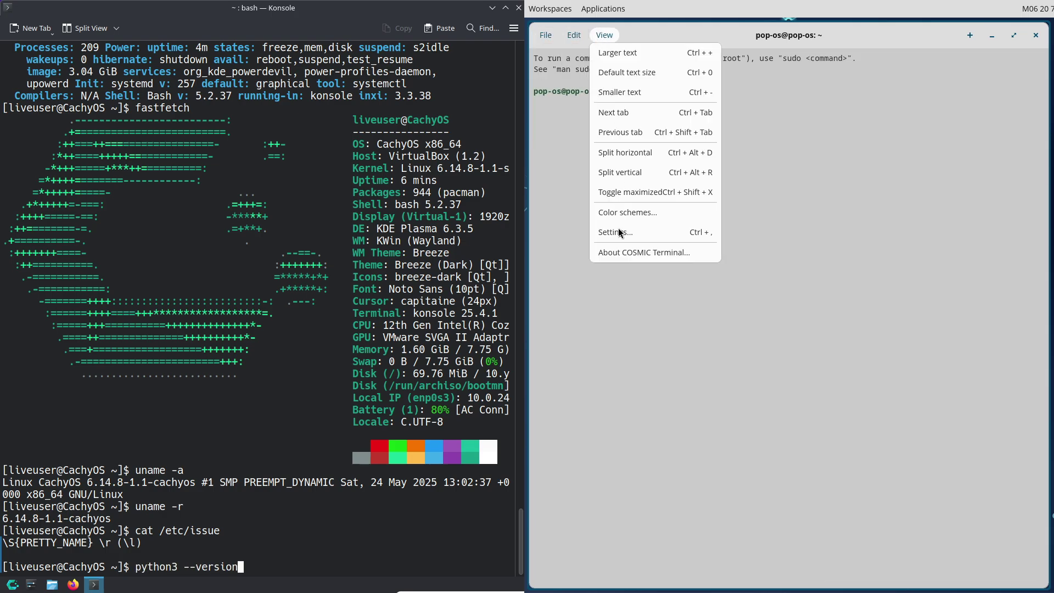
{"action": "type", "text": "sion"}
{"action": "key", "text": "Return"}
Open COSMIC Terminal's settings and raise the font size to 16px, then to 18px
{"action": "left_click", "coordinate": [637, 240]}
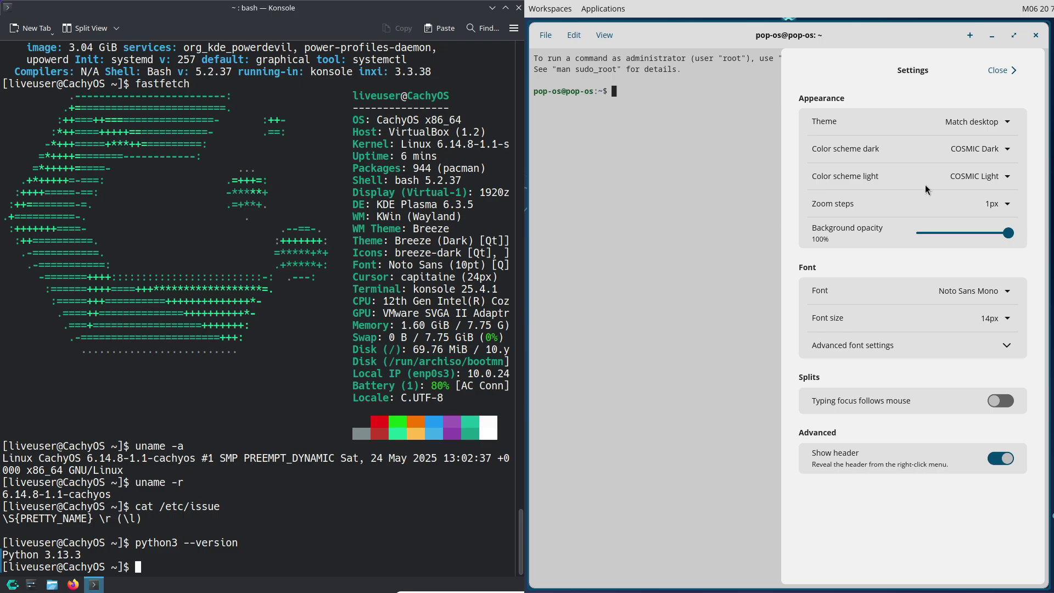
{"action": "left_click", "coordinate": [1007, 319]}
{"action": "left_click", "coordinate": [1001, 283]}
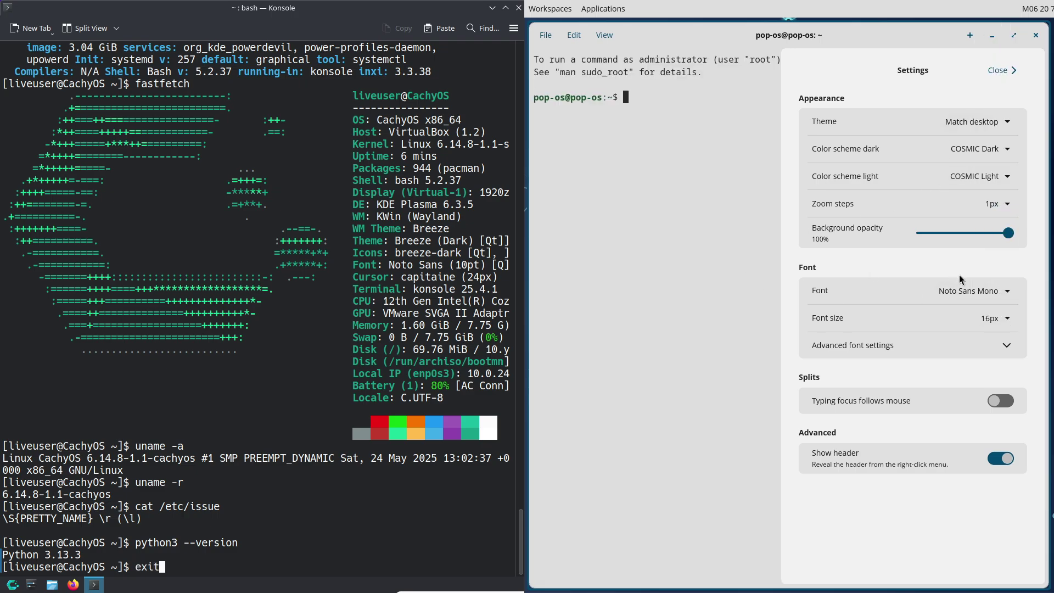
{"action": "left_click", "coordinate": [1007, 318]}
{"action": "left_click", "coordinate": [1008, 306]}
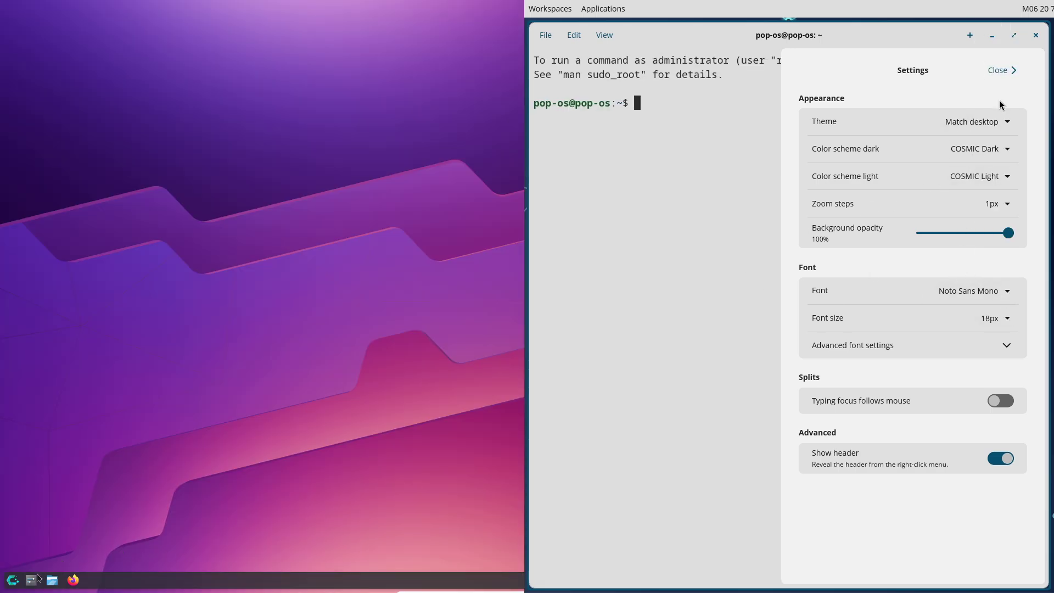
Go through the theme options in COSMIC Terminal's settings, close them, and open System Settings in CachyOS
{"action": "left_click", "coordinate": [1000, 121]}
{"action": "left_click", "coordinate": [37, 578]}
{"action": "left_click", "coordinate": [989, 184]}
{"action": "left_click", "coordinate": [1000, 70]}
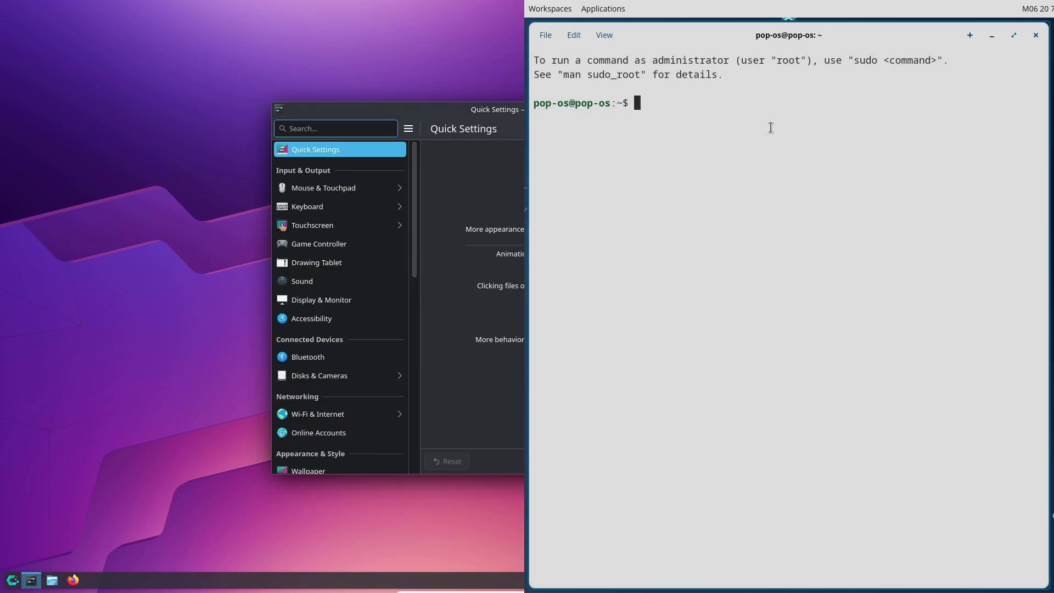
Run "fastfetch" in COSMIC Terminal and try to install it with "sudo apt install fastfetch"
{"action": "type", "text": "fastfetch"}
{"action": "key", "text": "Return"}
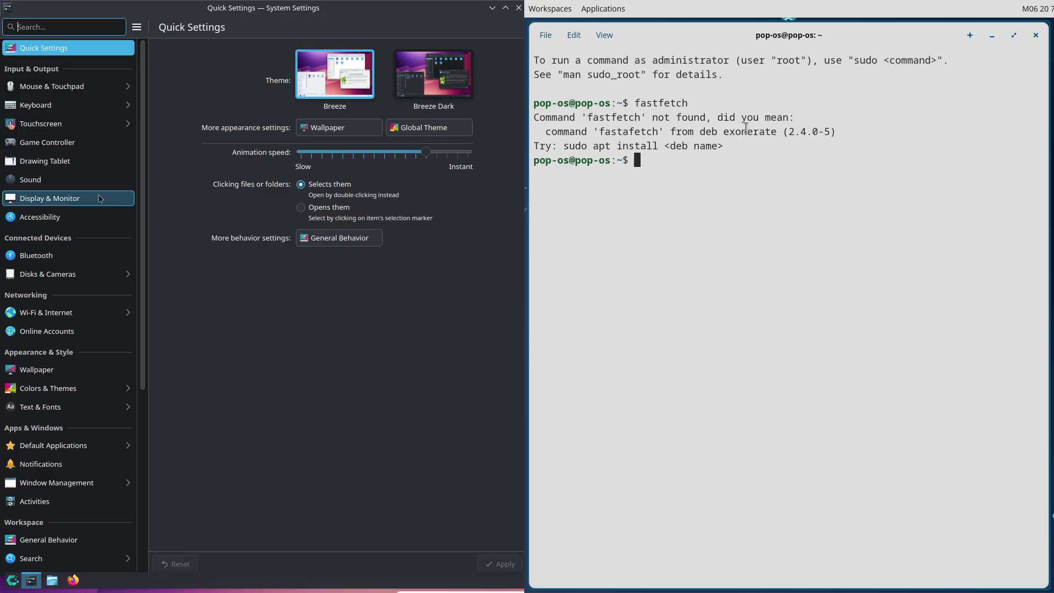
{"action": "type", "text": "sudo apt install fa"}
{"action": "scroll", "coordinate": [83, 385], "scroll_direction": "down", "scroll_amount": 5}
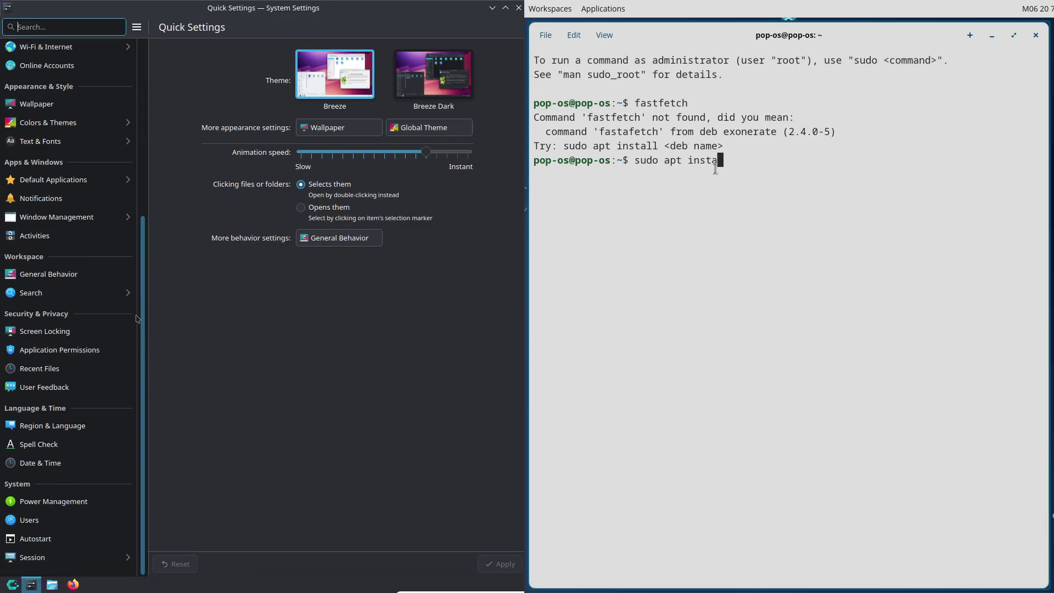
{"action": "type", "text": "stfetch"}
{"action": "key", "text": "Return"}
Run "sudo apt install neofetch" in COSMIC Terminal and accept it, viewing Power Management and Colors & Themes in CachyOS's System Settings
{"action": "left_click", "coordinate": [77, 501]}
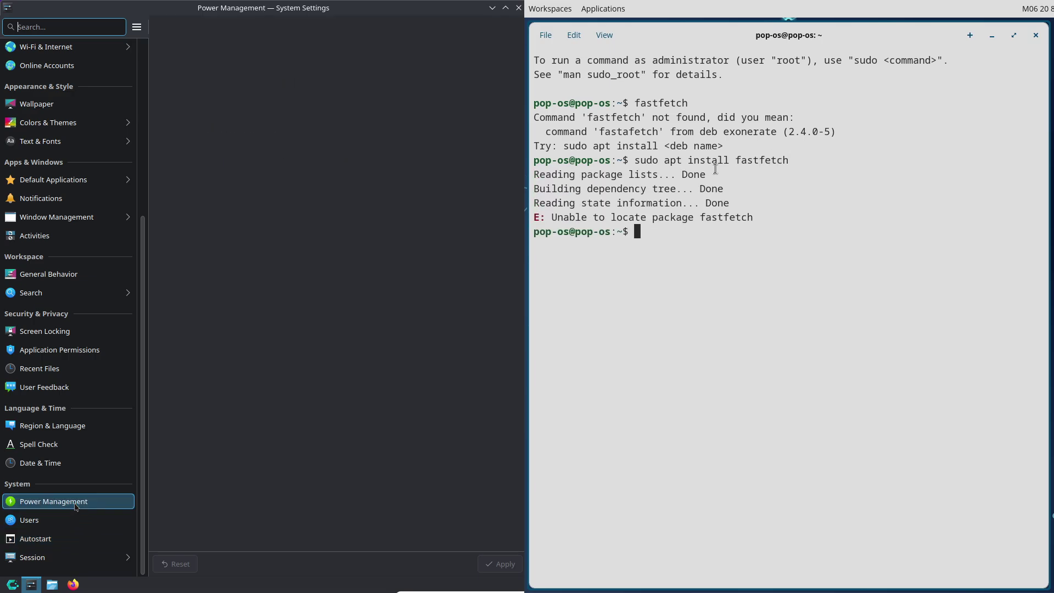
{"action": "type", "text": "sudo apt install ne"}
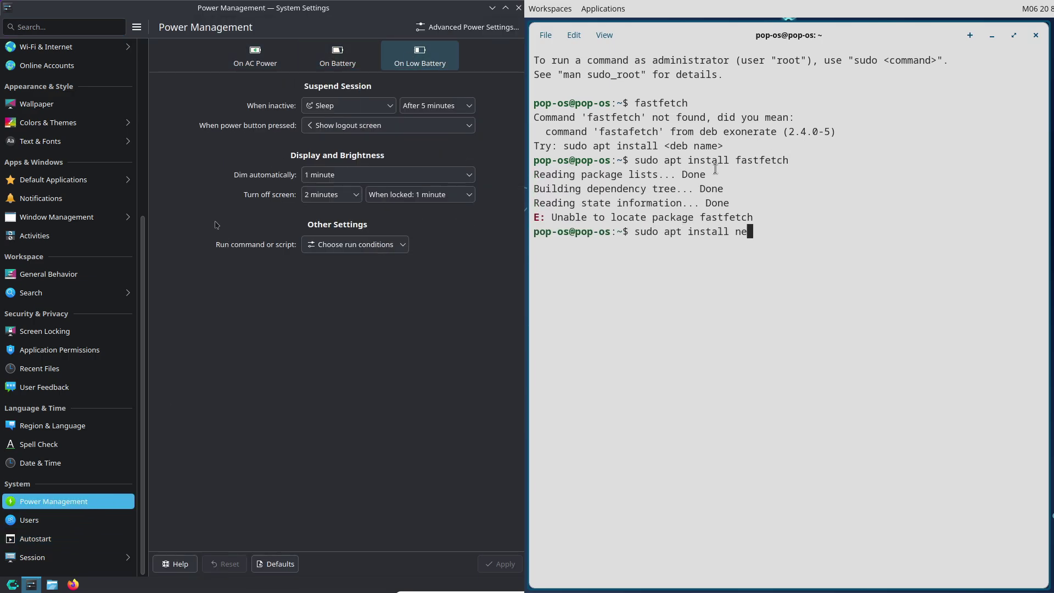
{"action": "type", "text": "ofetch"}
{"action": "key", "text": "Return"}
{"action": "left_click", "coordinate": [81, 118]}
{"action": "type", "text": "y"}
{"action": "key", "text": "Return"}
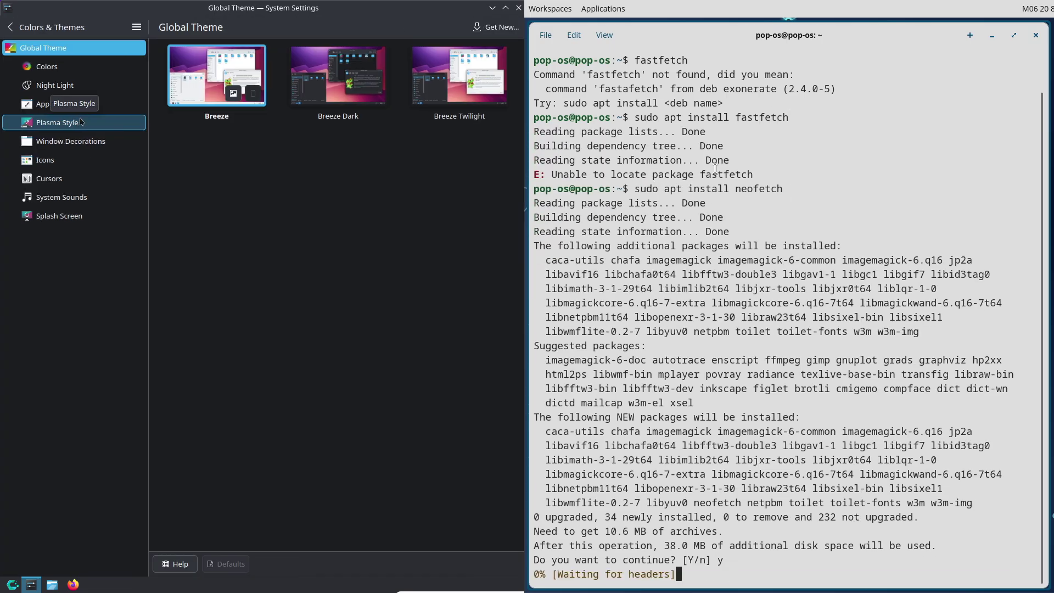
View the Plasma Style themes in CachyOS's System Settings and set the General font to Noto Sans 14pt under Text & Fonts
{"action": "left_click", "coordinate": [57, 123]}
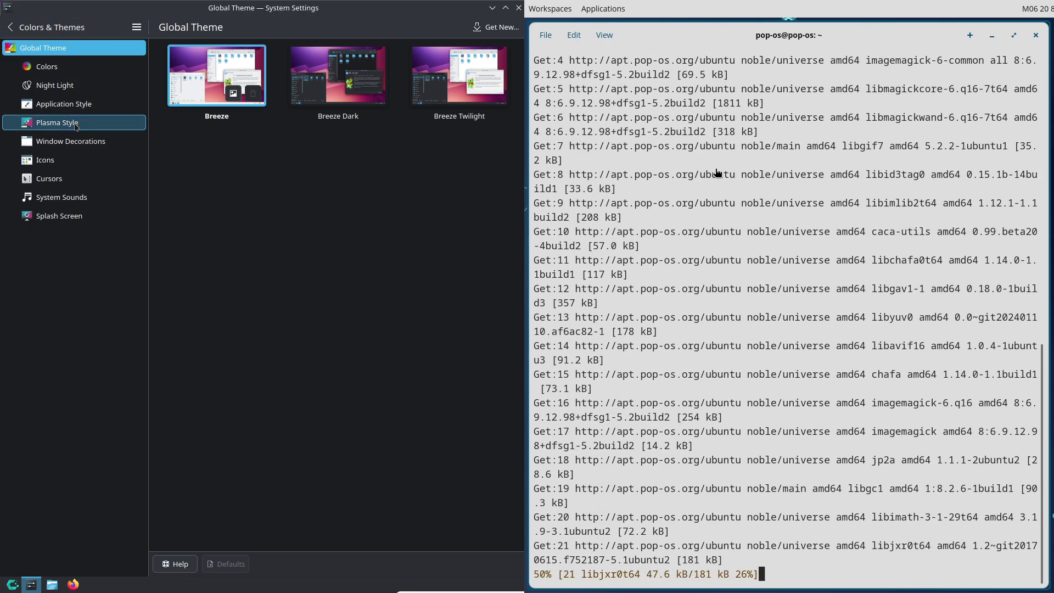
{"action": "left_click", "coordinate": [37, 28]}
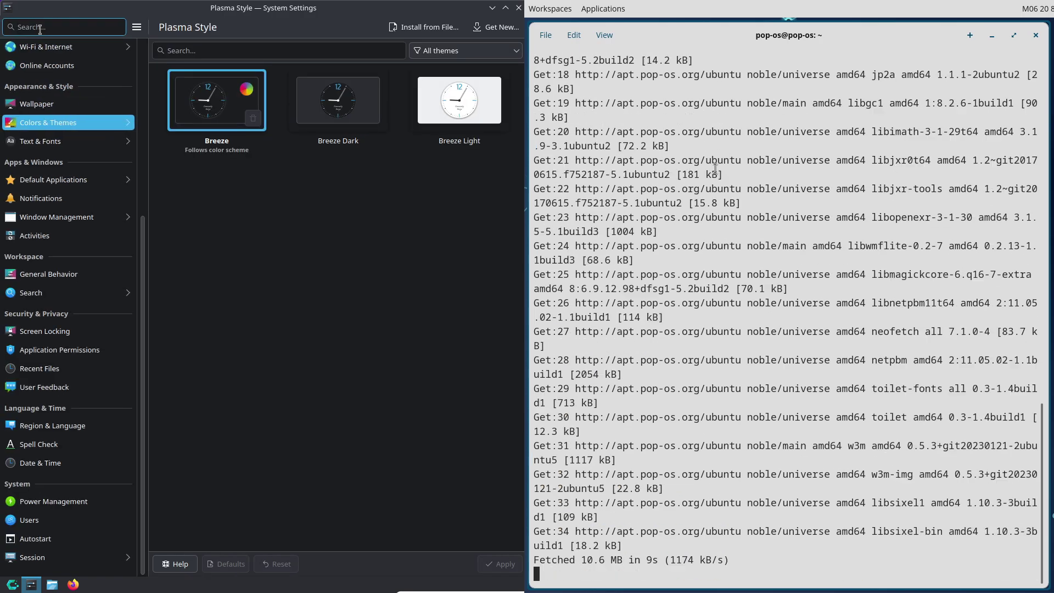
{"action": "left_click", "coordinate": [72, 139]}
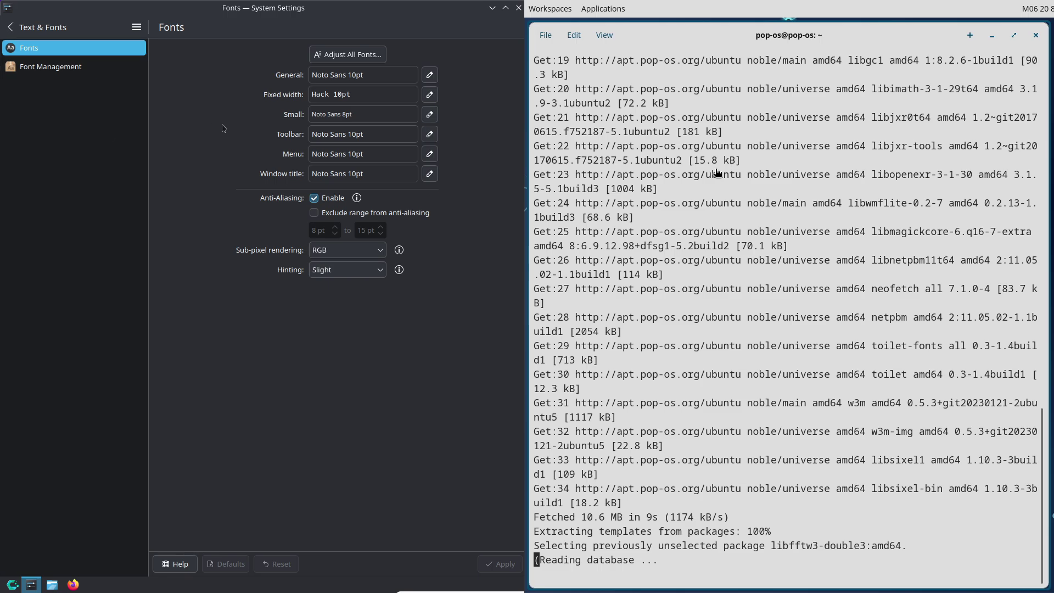
{"action": "left_click", "coordinate": [430, 75]}
{"action": "scroll", "coordinate": [456, 211], "scroll_direction": "down", "scroll_amount": 2}
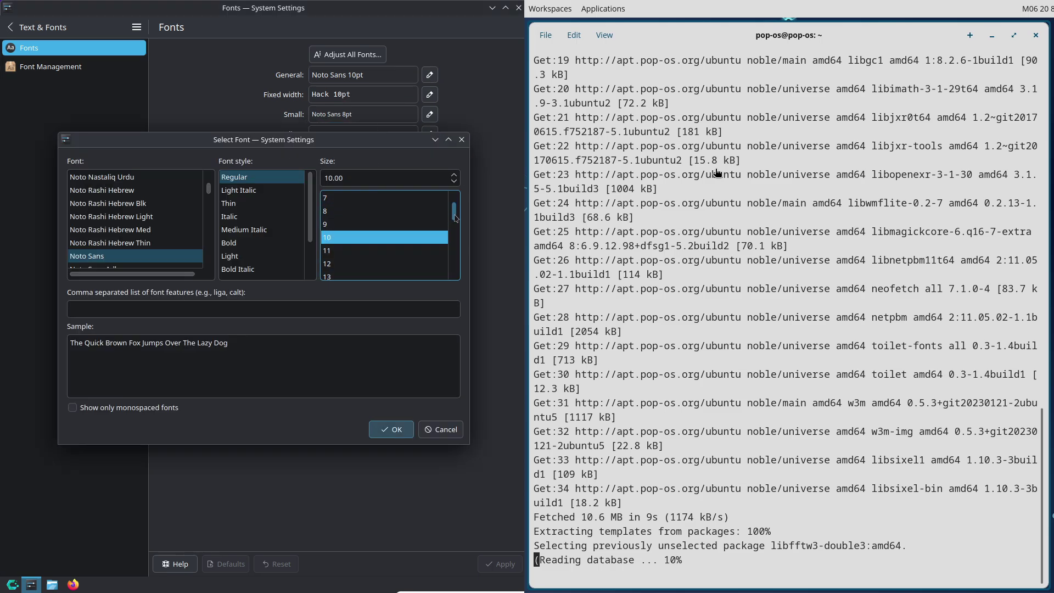
{"action": "left_click", "coordinate": [406, 265]}
{"action": "left_click", "coordinate": [407, 433]}
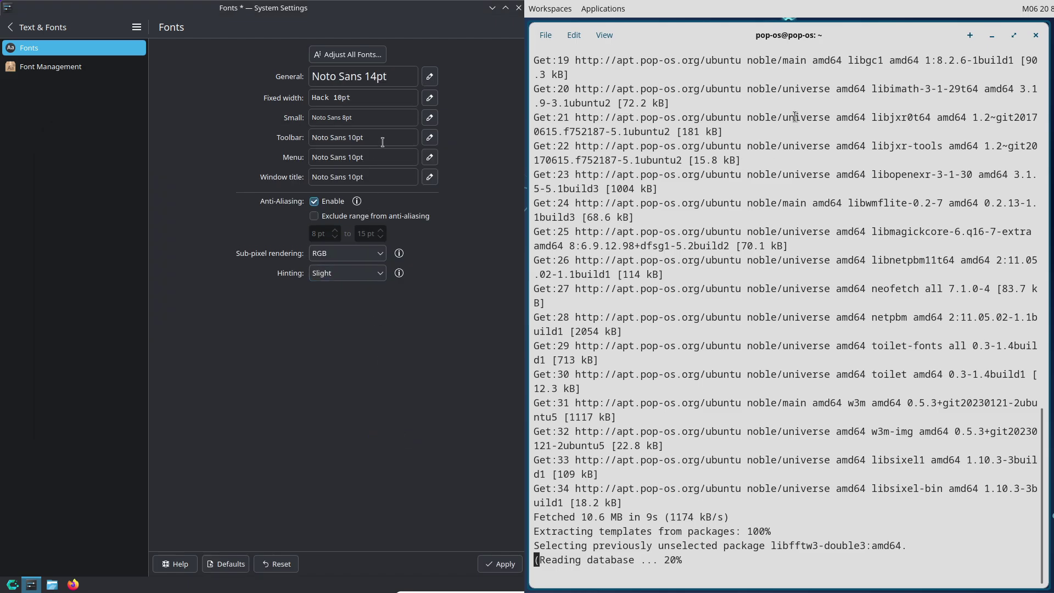
Apply the font change in CachyOS, and open the workspaces overview in Pop!_OS before returning to the terminal window
{"action": "left_click", "coordinate": [594, 12]}
{"action": "left_click", "coordinate": [543, 13]}
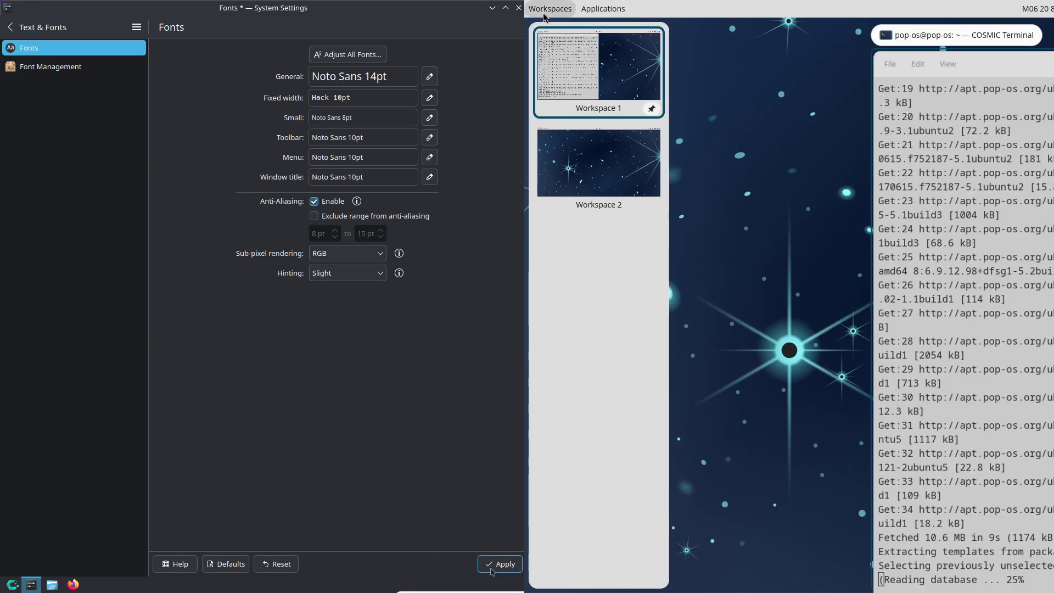
{"action": "left_click", "coordinate": [899, 155]}
{"action": "left_click", "coordinate": [59, 31]}
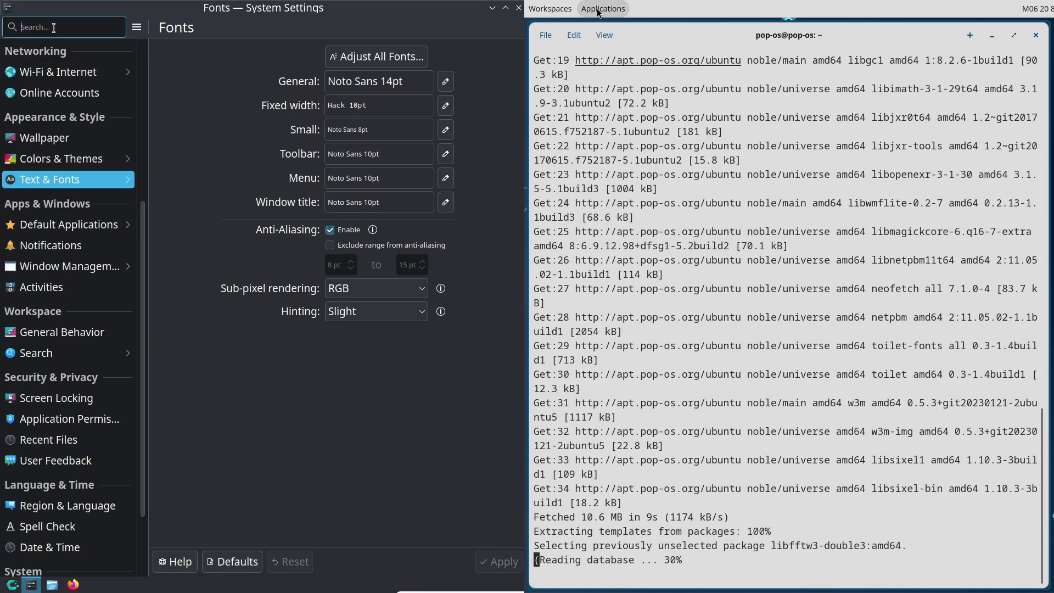
Search for "se" in the Pop!_OS launcher and open COSMIC Settings
{"action": "left_click", "coordinate": [446, 112]}
{"action": "left_click", "coordinate": [514, 106]}
{"action": "type", "text": "e"}
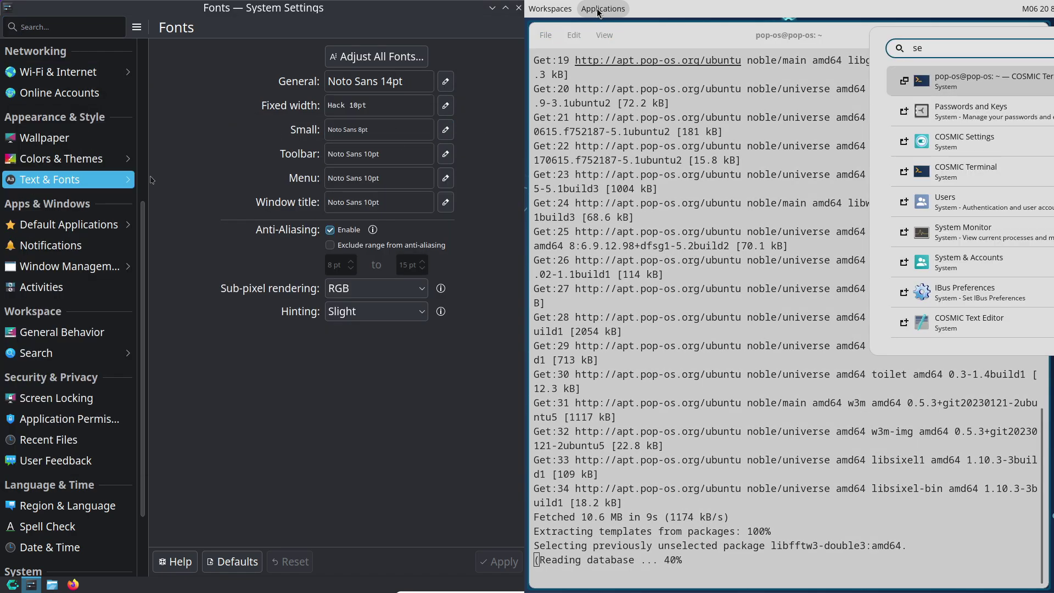
{"action": "left_click", "coordinate": [925, 146]}
View Activities and Window Management in CachyOS's System Settings, and enable the dock in COSMIC's Desktop settings
{"action": "left_click", "coordinate": [96, 286]}
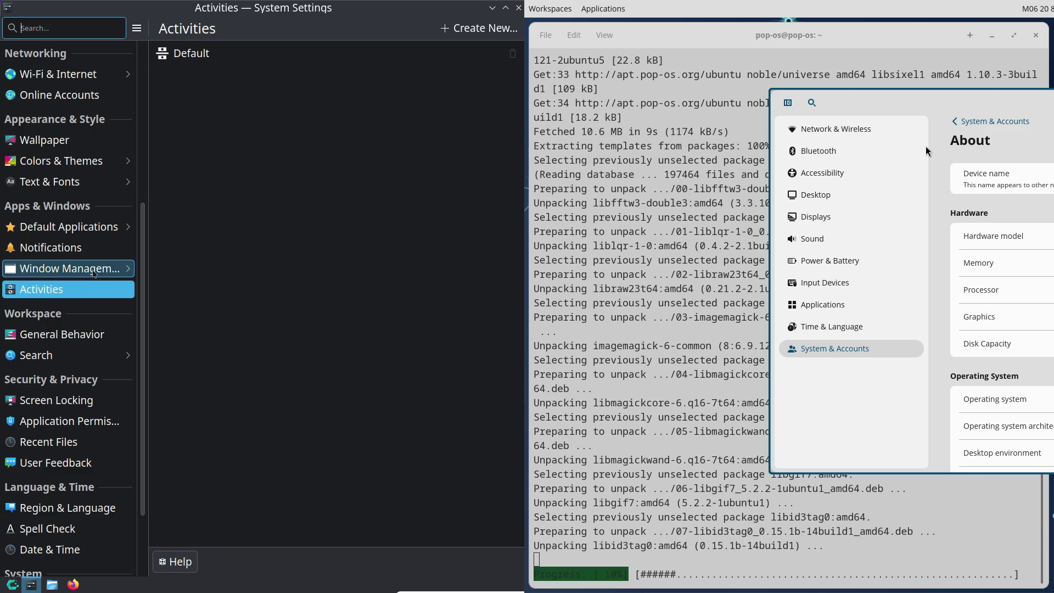
{"action": "left_click", "coordinate": [93, 271]}
{"action": "left_click", "coordinate": [829, 198]}
{"action": "left_click", "coordinate": [1038, 310]}
{"action": "left_click", "coordinate": [44, 28]}
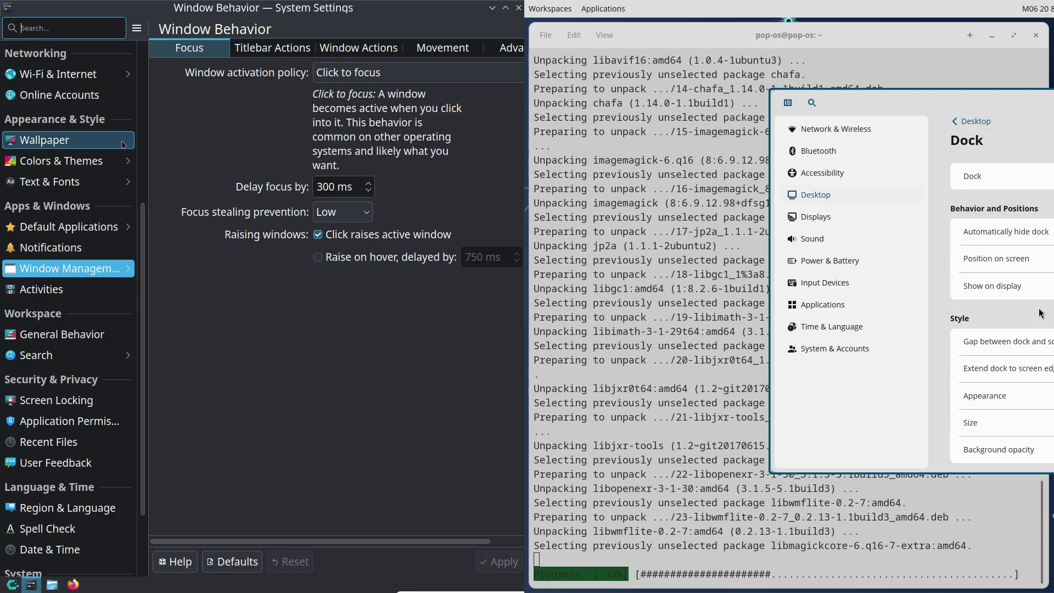
View Power Management in CachyOS's System Settings and close it, and run "neofetch" in COSMIC Terminal
{"action": "scroll", "coordinate": [144, 236], "scroll_direction": "down", "scroll_amount": 3}
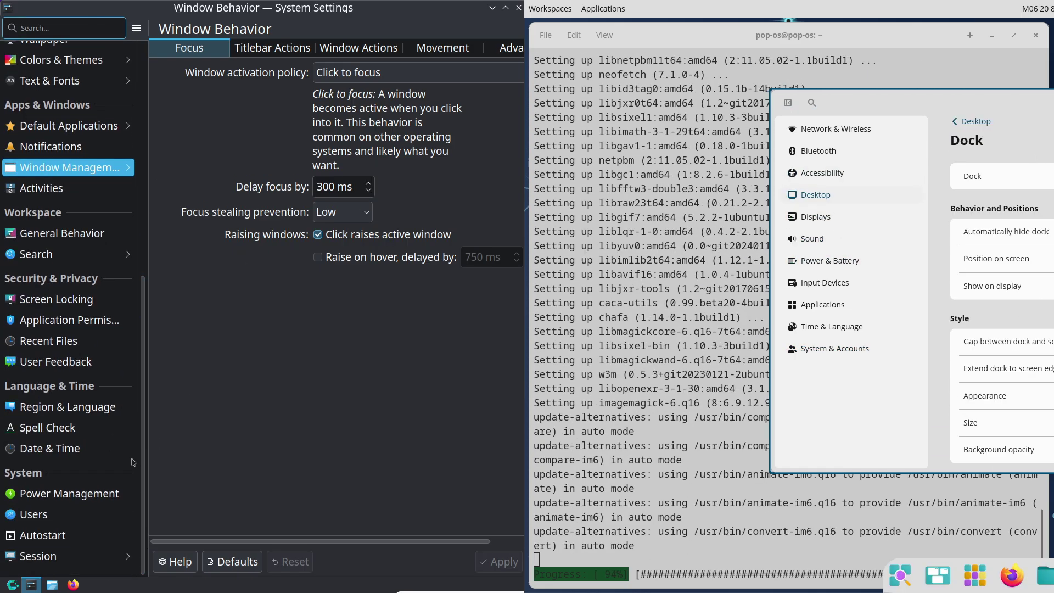
{"action": "left_click", "coordinate": [111, 493]}
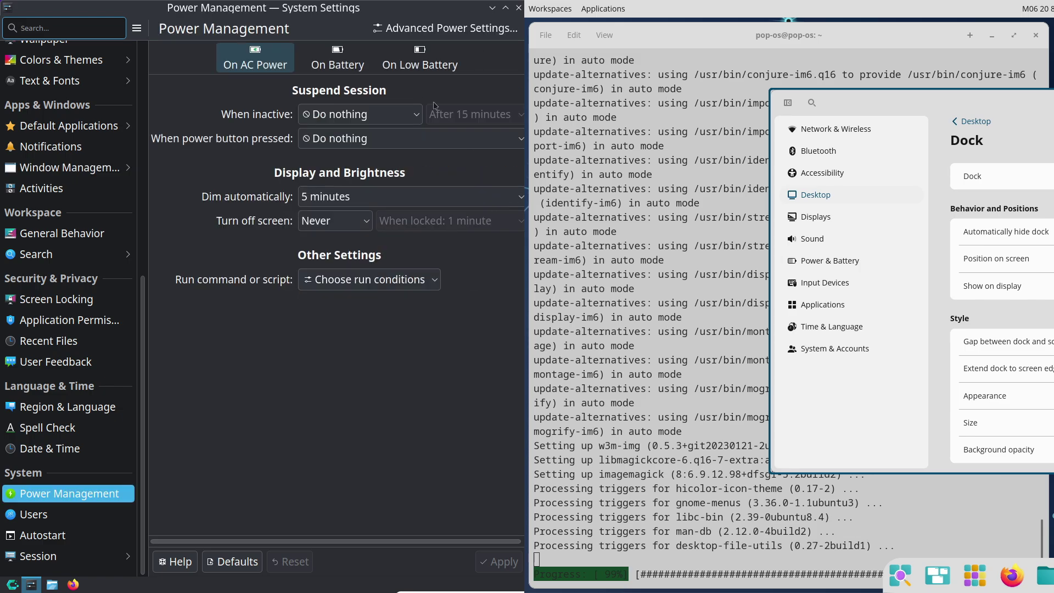
{"action": "left_click", "coordinate": [518, 8]}
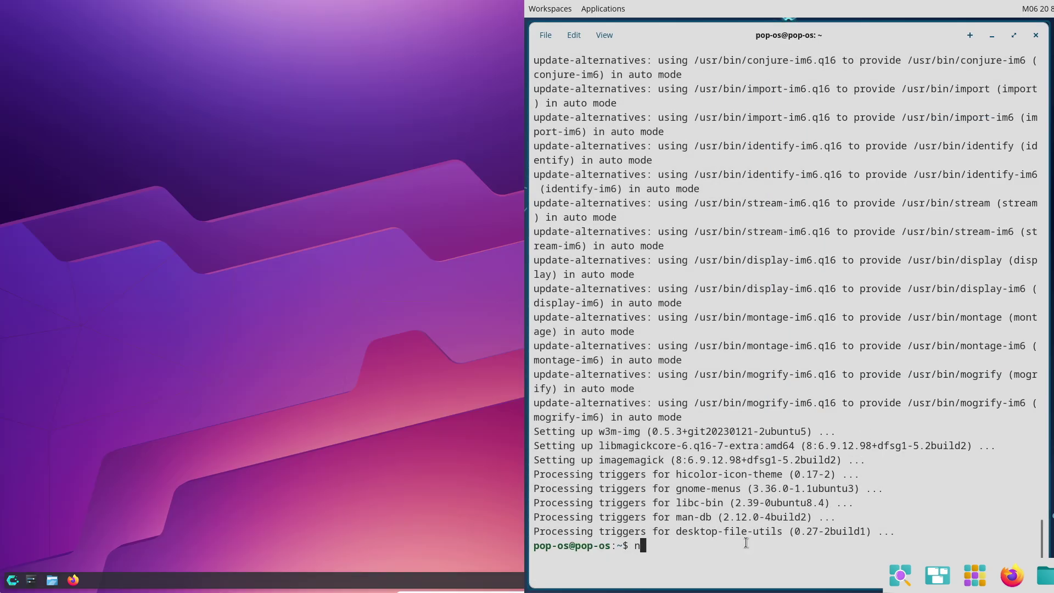
{"action": "type", "text": "etch"}
{"action": "key", "text": "Return"}
Open the full application list in CachyOS's launcher and try to run "inxi -sv8" in COSMIC Terminal
{"action": "left_click", "coordinate": [2, 583]}
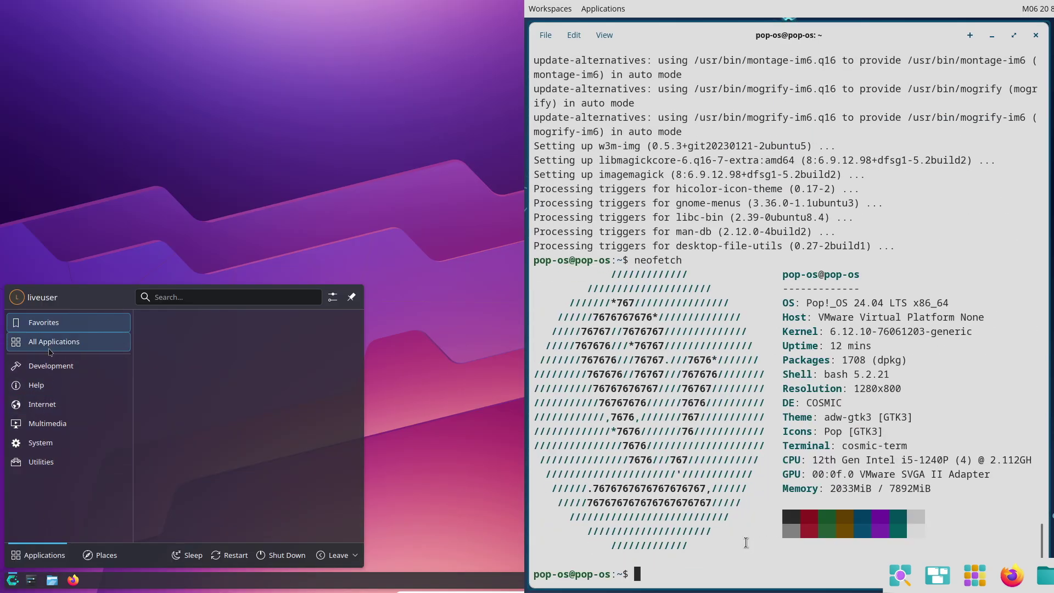
{"action": "left_click", "coordinate": [49, 348]}
{"action": "scroll", "coordinate": [356, 334], "scroll_direction": "down", "scroll_amount": 1}
{"action": "type", "text": "inxi"}
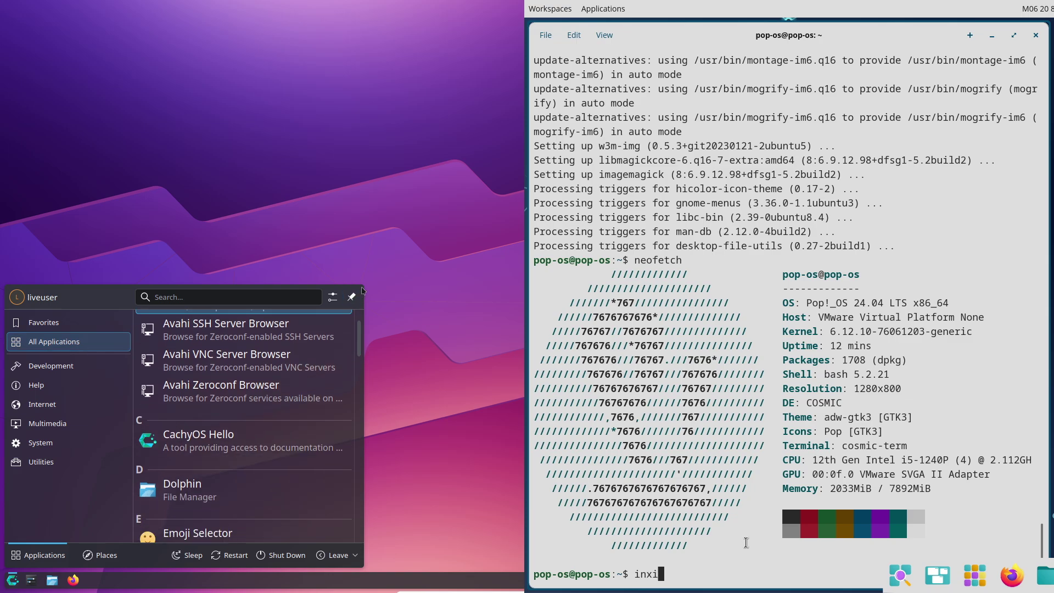
{"action": "type", "text": " -sv8"}
{"action": "key", "text": "Return"}
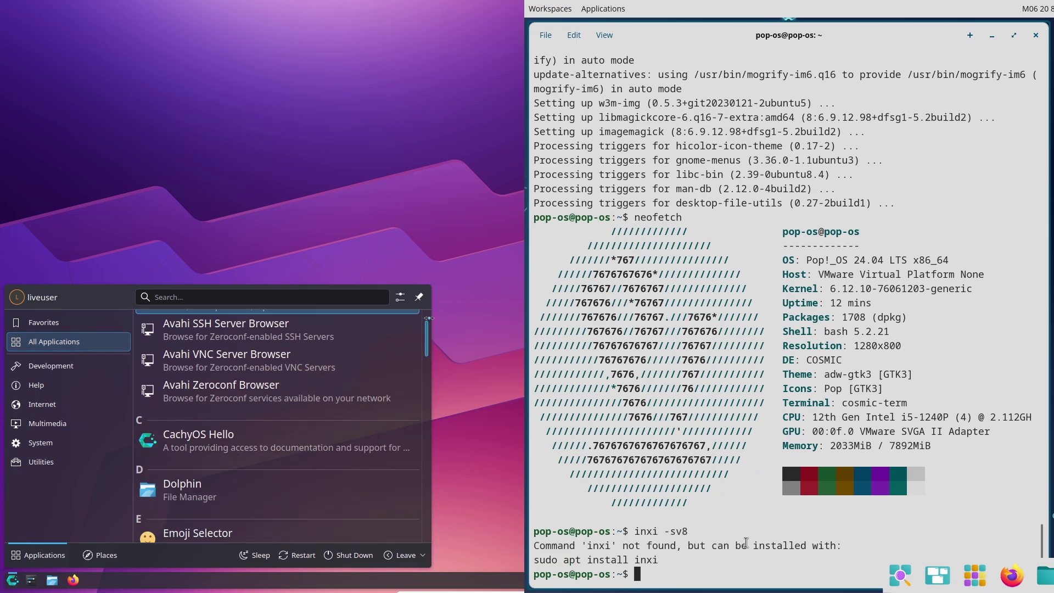
Copy the suggested "sudo apt install inxi" command, run it in COSMIC Terminal and accept the installation, while browsing CachyOS's application list
{"action": "left_click_drag", "start_coordinate": [426, 333], "coordinate": [428, 345]}
{"action": "right_click", "coordinate": [551, 565]}
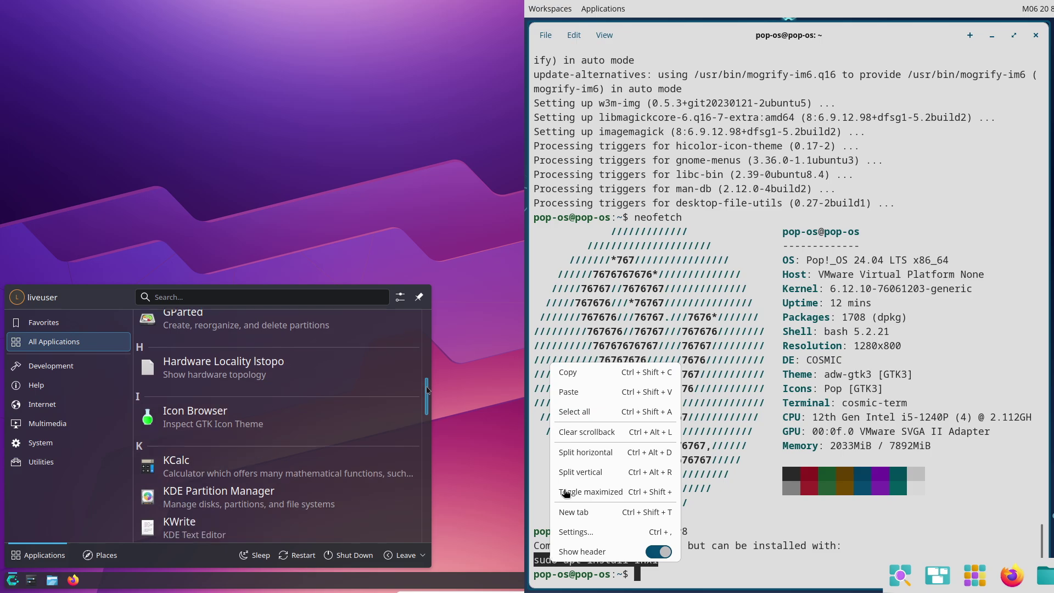
{"action": "left_click", "coordinate": [568, 375]}
{"action": "right_click", "coordinate": [642, 575]}
{"action": "left_click", "coordinate": [659, 405]}
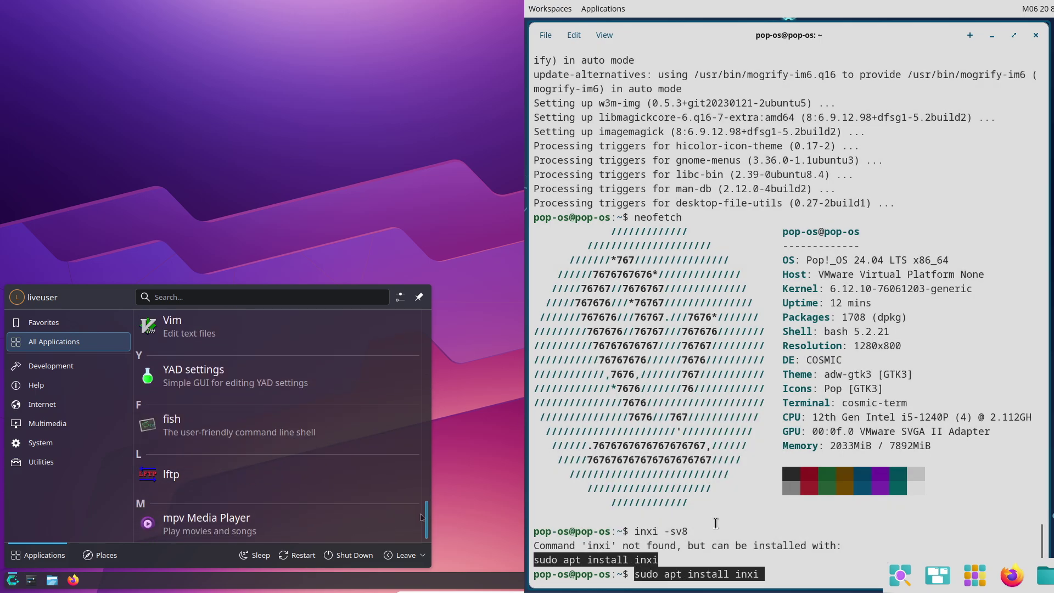
{"action": "key", "text": "Return"}
{"action": "mouse_move", "coordinate": [111, 473]}
{"action": "type", "text": "y"}
{"action": "key", "text": "Return"}
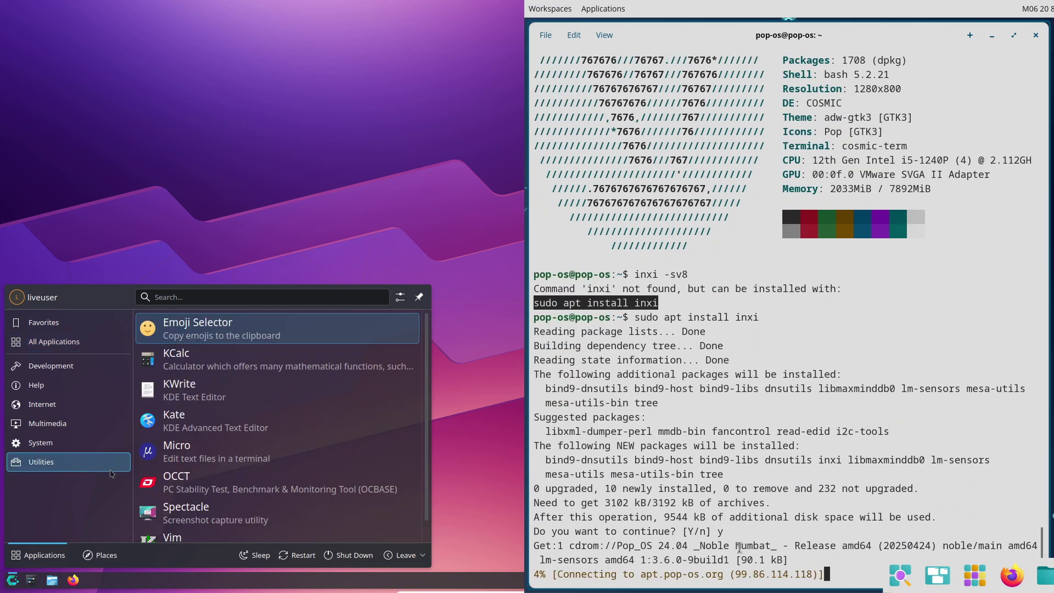
Launch CachyOS Hello from the System category in CachyOS and run "inxi -sv8" in COSMIC Terminal
{"action": "mouse_move", "coordinate": [105, 443]}
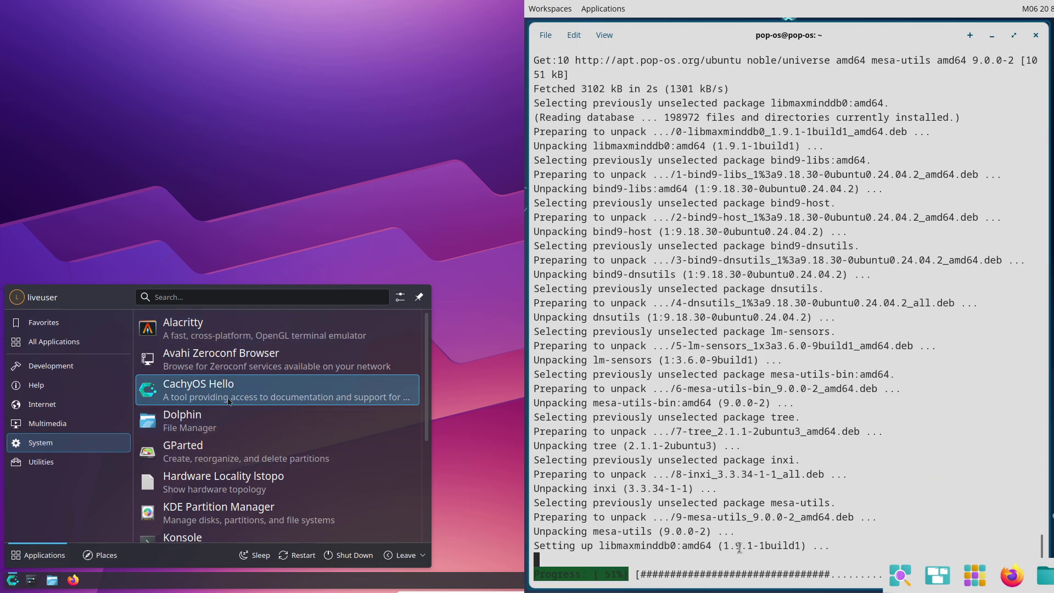
{"action": "left_click", "coordinate": [233, 391]}
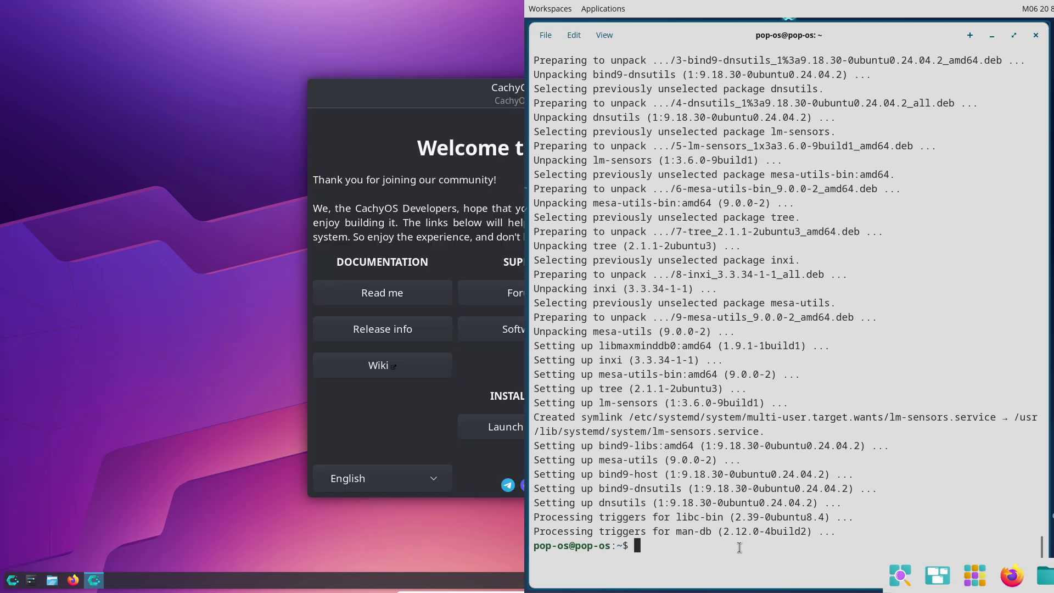
{"action": "type", "text": "inxi "}
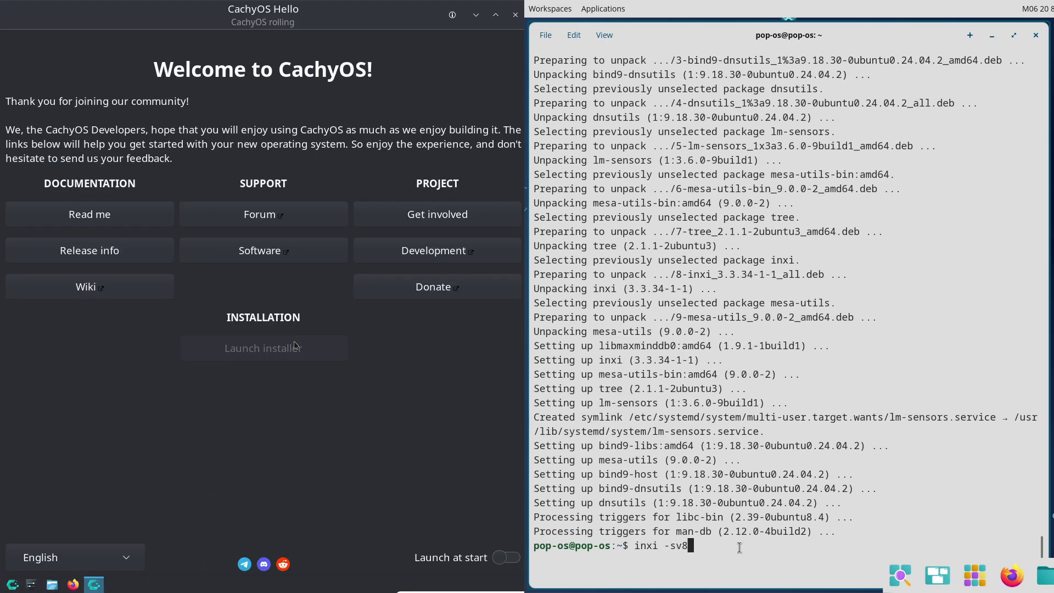
{"action": "type", "text": "-sv8"}
{"action": "key", "text": "Return"}
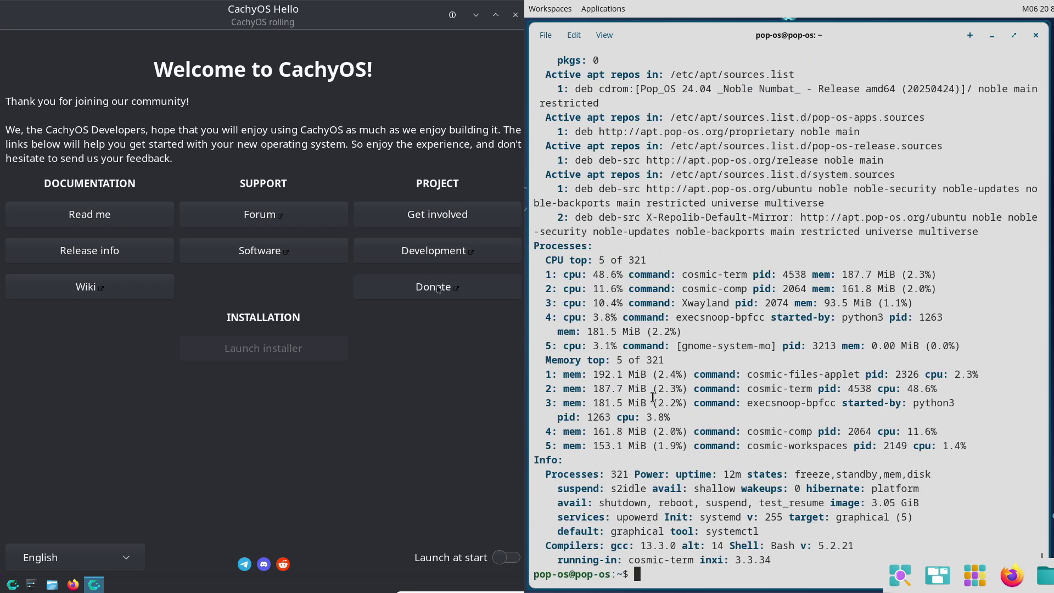
Raise COSMIC Terminal's font size to 20px and then 22px in its settings, and close CachyOS Hello
{"action": "left_click", "coordinate": [606, 36]}
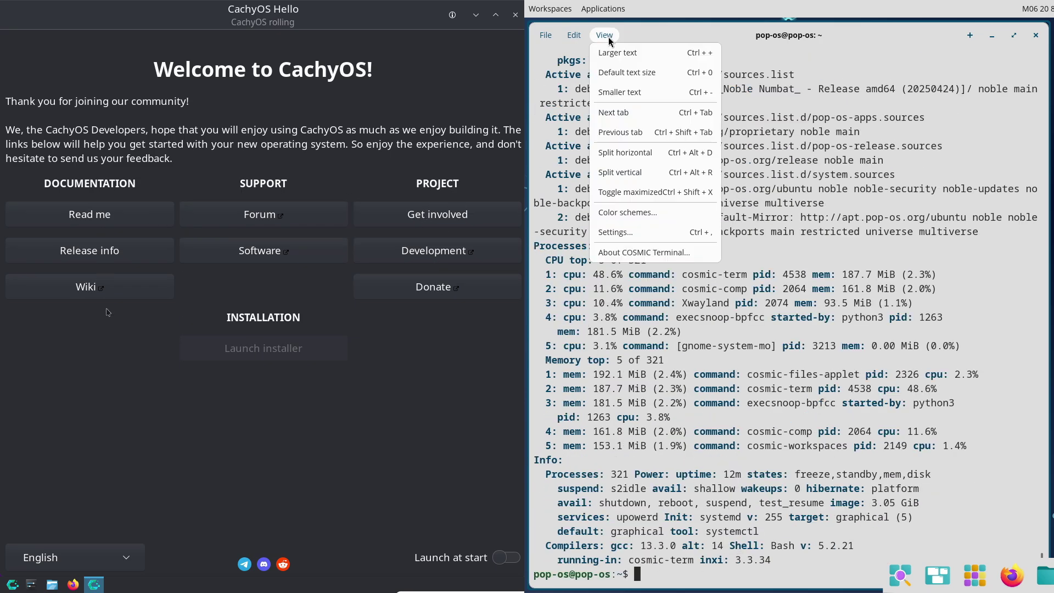
{"action": "left_click", "coordinate": [616, 232]}
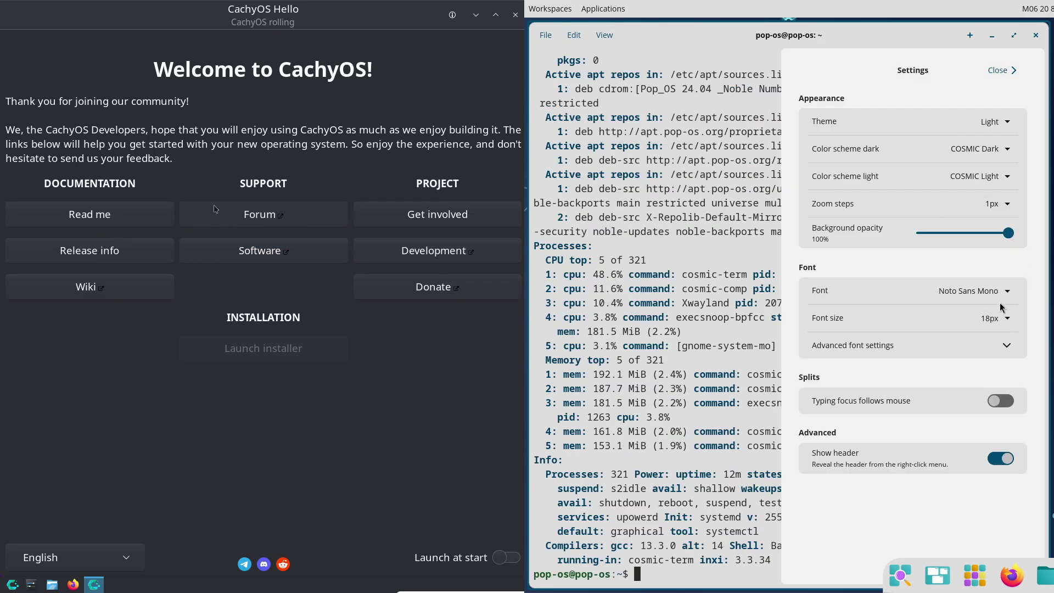
{"action": "left_click", "coordinate": [992, 236]}
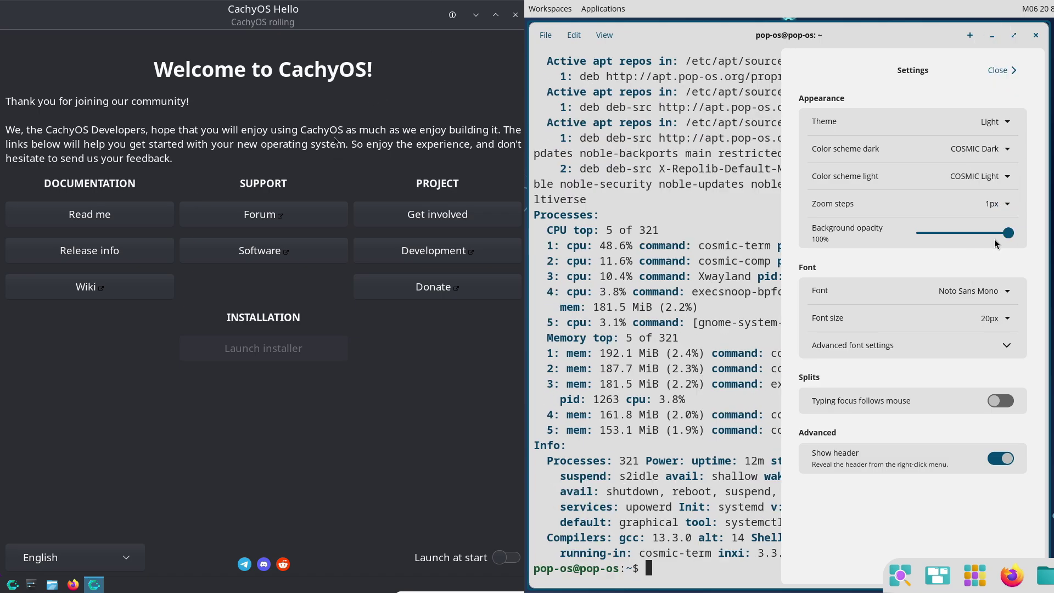
{"action": "left_click", "coordinate": [1000, 318]}
{"action": "left_click", "coordinate": [994, 274]}
{"action": "left_click", "coordinate": [515, 15]}
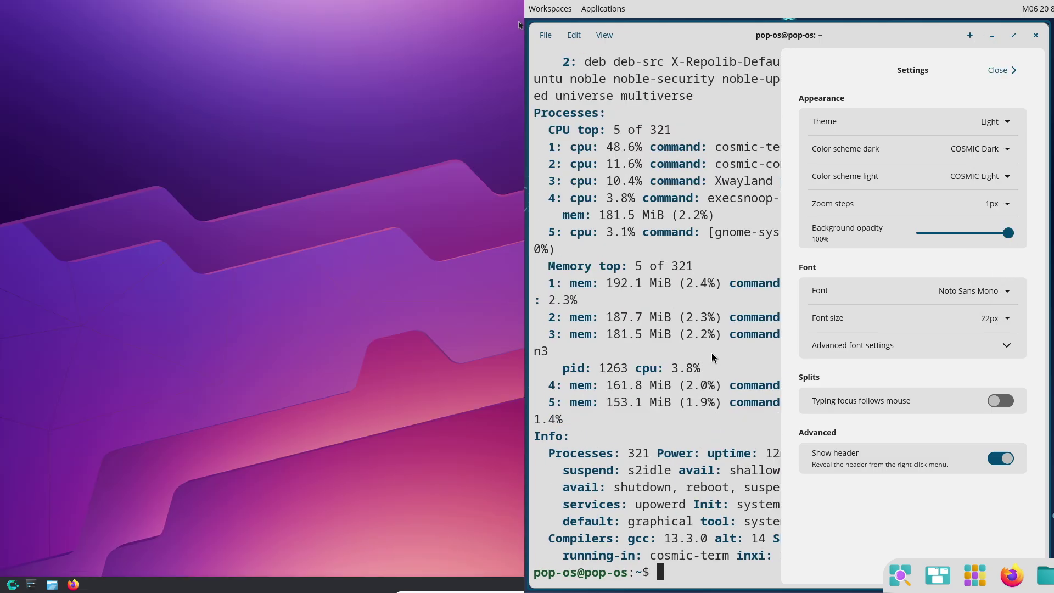
{"action": "left_click", "coordinate": [996, 70]}
Open the Desktop and Wallpaper settings in CachyOS and look through the closing sections of the inxi output in COSMIC Terminal
{"action": "right_click", "coordinate": [173, 188]}
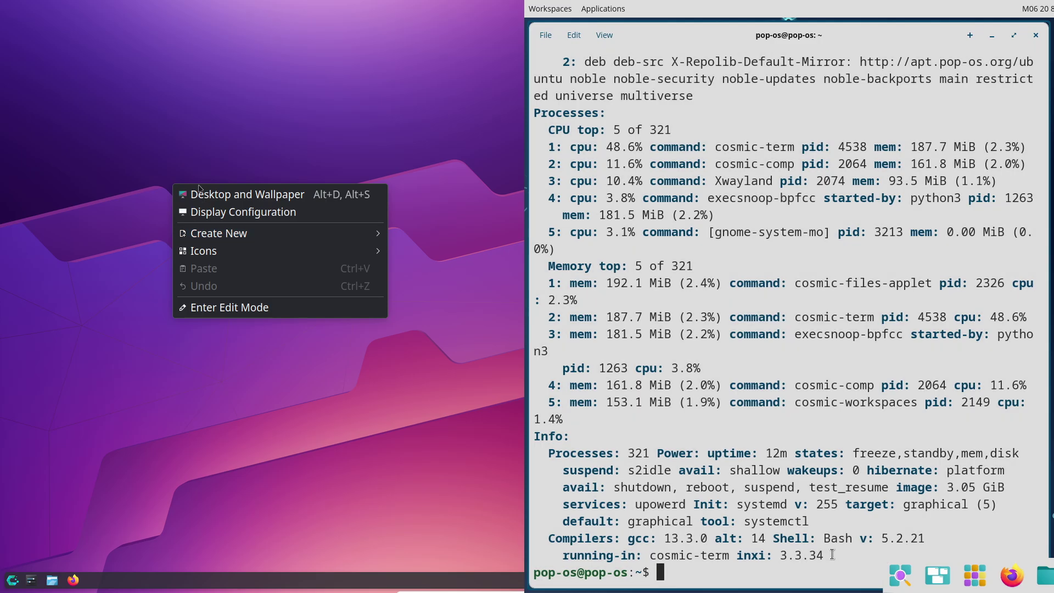
{"action": "left_click_drag", "start_coordinate": [831, 557], "coordinate": [531, 435]}
{"action": "left_click", "coordinate": [131, 238]}
{"action": "left_click", "coordinate": [1003, 399]}
{"action": "left_click_drag", "start_coordinate": [1043, 485], "coordinate": [1047, 526]}
{"action": "left_click_drag", "start_coordinate": [516, 258], "coordinate": [0, 68]}
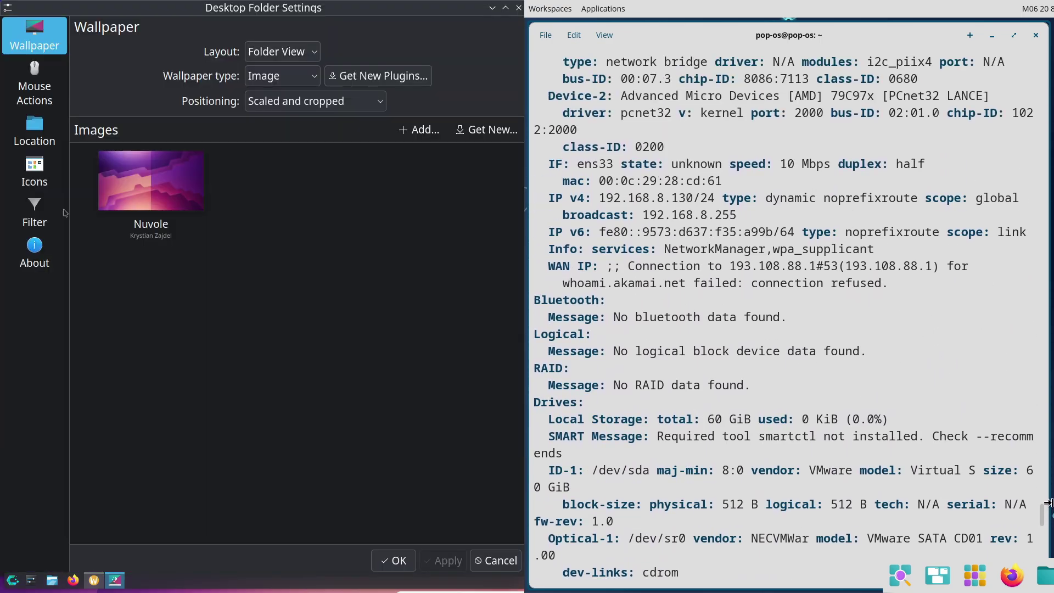
Highlight the network and display details in the inxi output, and go through CachyOS's desktop folder settings before closing them
{"action": "left_click_drag", "start_coordinate": [535, 164], "coordinate": [771, 366]}
{"action": "left_click", "coordinate": [14, 255]}
{"action": "left_click", "coordinate": [130, 252]}
{"action": "left_click_drag", "start_coordinate": [1041, 508], "coordinate": [1042, 489]}
{"action": "left_click_drag", "start_coordinate": [819, 385], "coordinate": [548, 181]}
{"action": "left_click", "coordinate": [518, 7]}
Highlight the Graphics section of the inxi output and move up to the CPU details, viewing the CachyOS-PKGBUILDS repository in CachyOS
{"action": "left_click_drag", "start_coordinate": [1042, 493], "coordinate": [1043, 489]}
{"action": "scroll", "coordinate": [1045, 488], "scroll_direction": "up", "scroll_amount": 3}
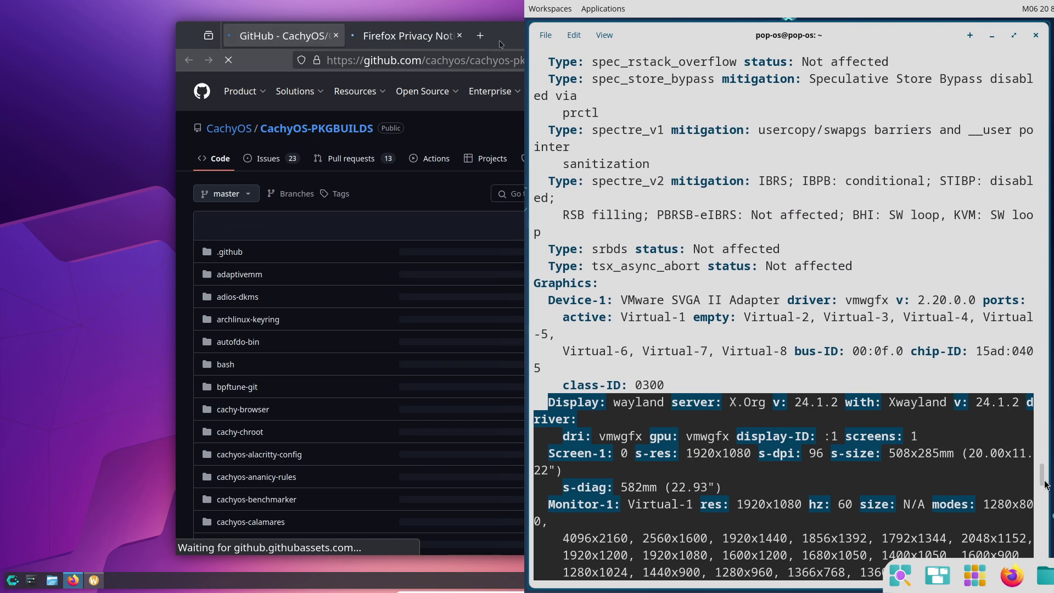
{"action": "left_click_drag", "start_coordinate": [536, 283], "coordinate": [715, 385]}
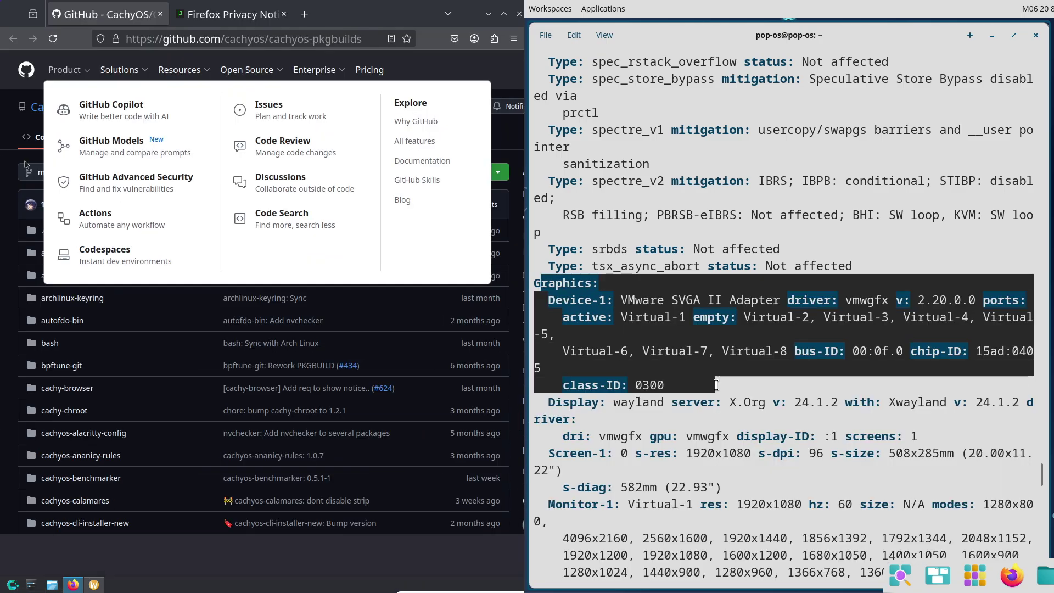
{"action": "scroll", "coordinate": [1043, 482], "scroll_direction": "up", "scroll_amount": 15}
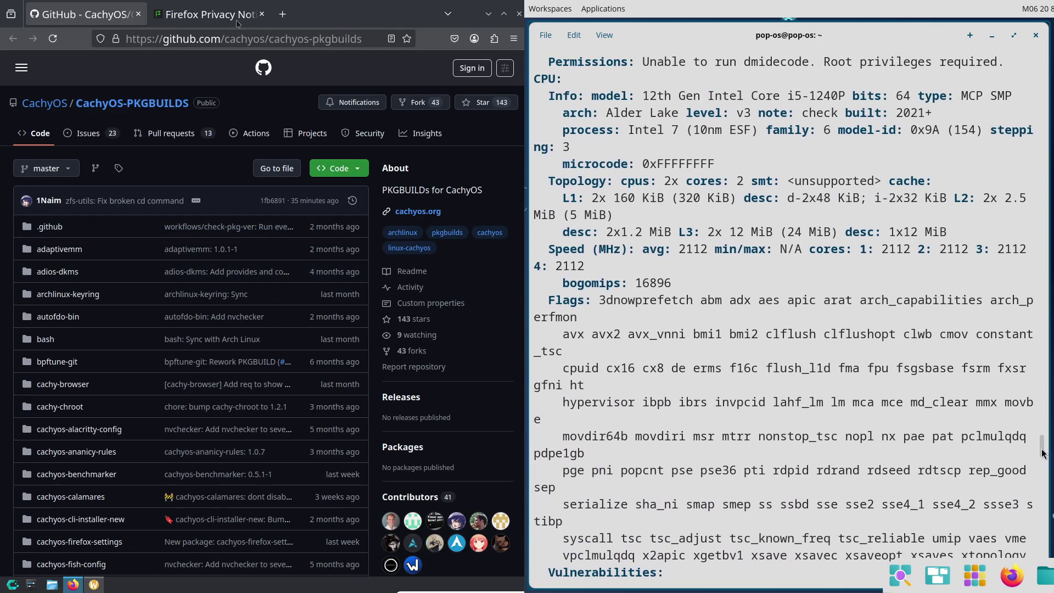
Close the Firefox Privacy Notice tab, read through the CachyOS-PKGBUILDS page, and highlight the CPU, Machine and Memory sections of the inxi output
{"action": "left_click", "coordinate": [255, 16]}
{"action": "left_click_drag", "start_coordinate": [546, 336], "coordinate": [897, 513]}
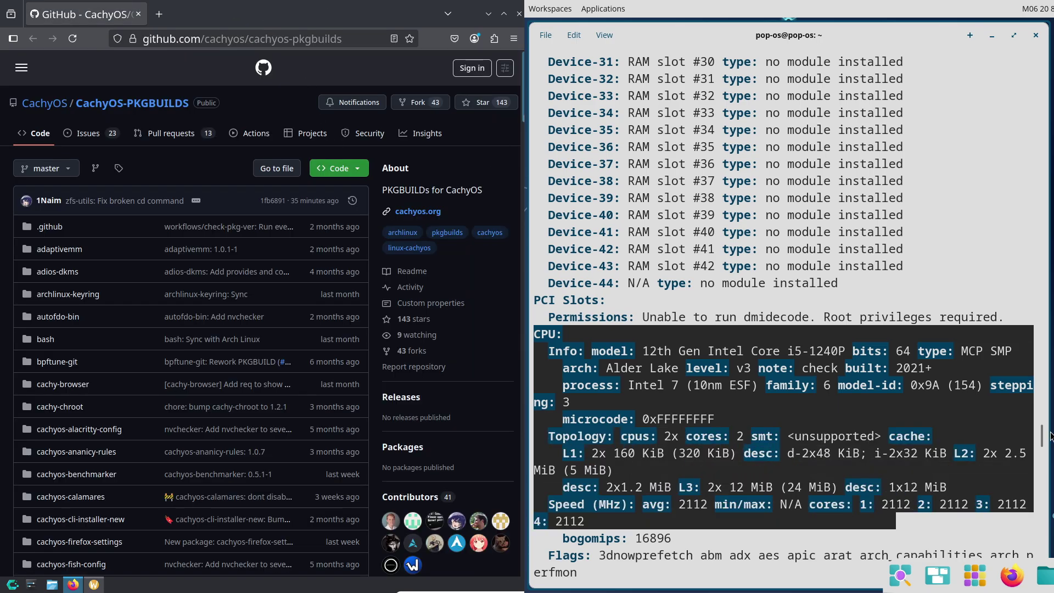
{"action": "scroll", "coordinate": [516, 242], "scroll_direction": "down", "scroll_amount": 14}
{"action": "left_click_drag", "start_coordinate": [1042, 436], "coordinate": [1043, 398]}
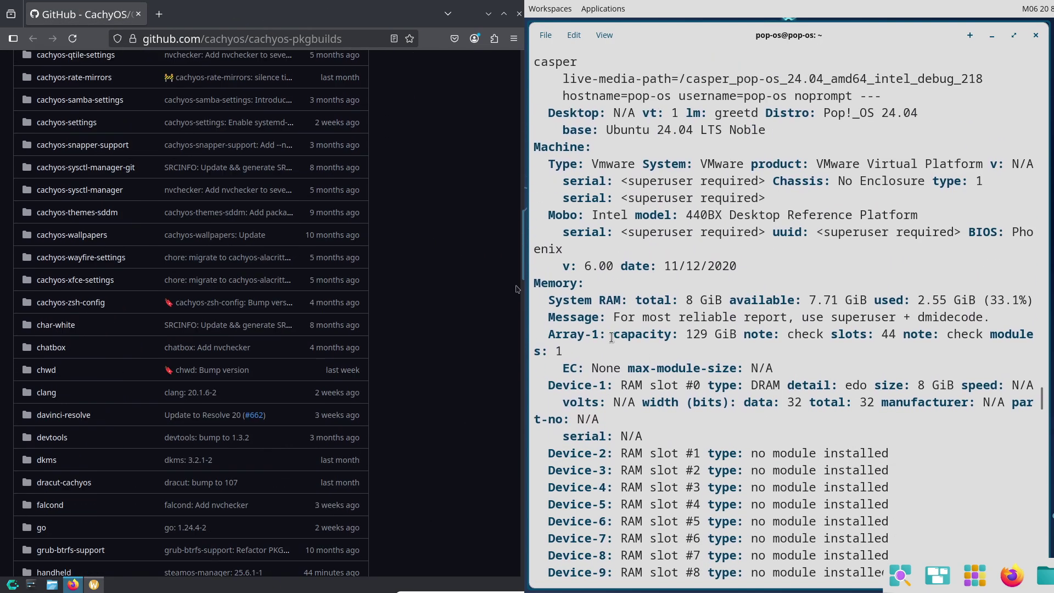
{"action": "left_click_drag", "start_coordinate": [722, 335], "coordinate": [559, 118]}
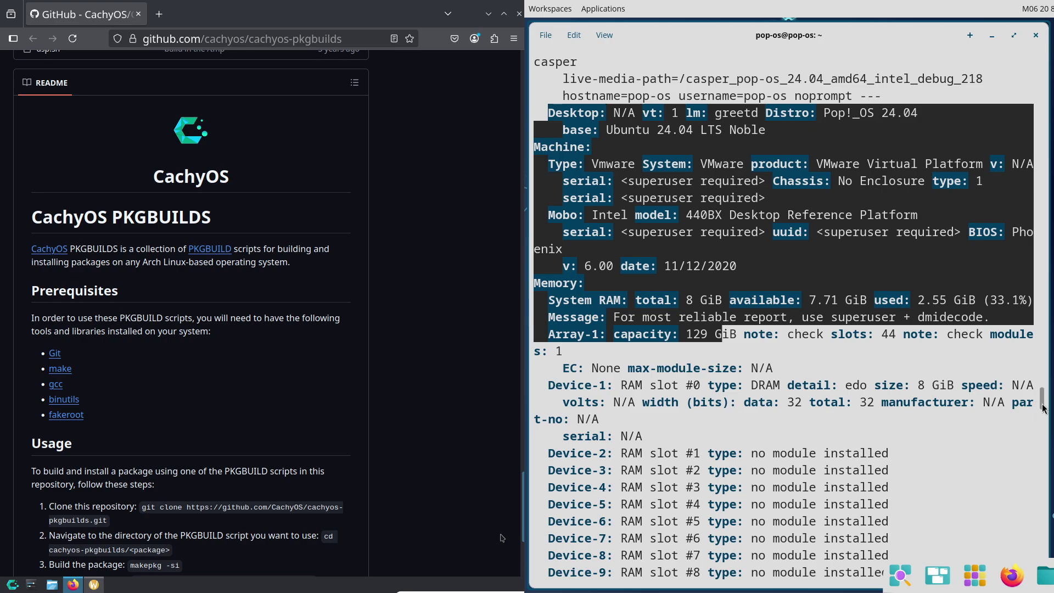
Return to the beginning of the inxi output and the CachyOS-PKGBUILDS page, and highlight the System section with its host and kernel details
{"action": "left_click_drag", "start_coordinate": [1042, 408], "coordinate": [1042, 396]}
{"action": "scroll", "coordinate": [500, 539], "scroll_direction": "down", "scroll_amount": 3}
{"action": "scroll", "coordinate": [502, 484], "scroll_direction": "up", "scroll_amount": 10}
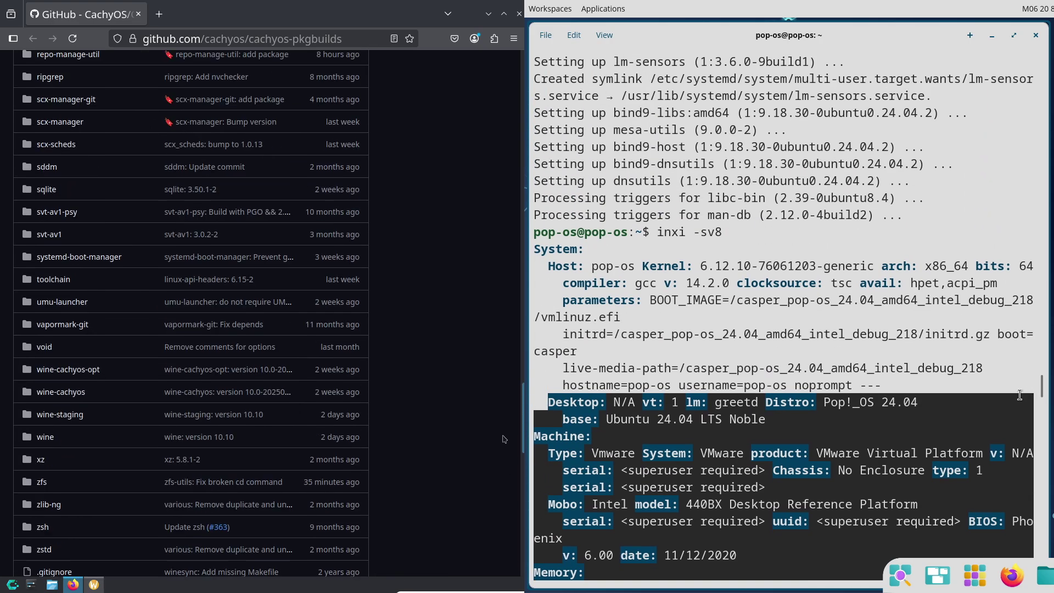
{"action": "scroll", "coordinate": [503, 439], "scroll_direction": "up", "scroll_amount": 10}
{"action": "left_click_drag", "start_coordinate": [534, 249], "coordinate": [742, 315]}
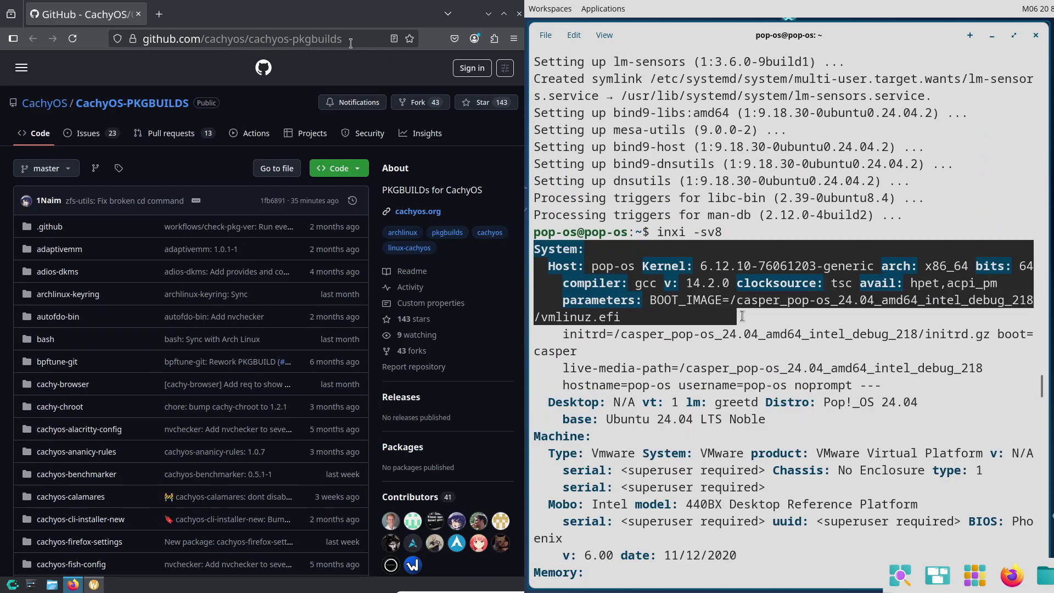
Open about:support in CachyOS's Firefox, and finish viewing the inxi output before running neofetch in COSMIC Terminal
{"action": "left_click", "coordinate": [350, 43]}
{"action": "type", "text": "about:support"}
{"action": "scroll", "coordinate": [1043, 392], "scroll_direction": "down", "scroll_amount": 15}
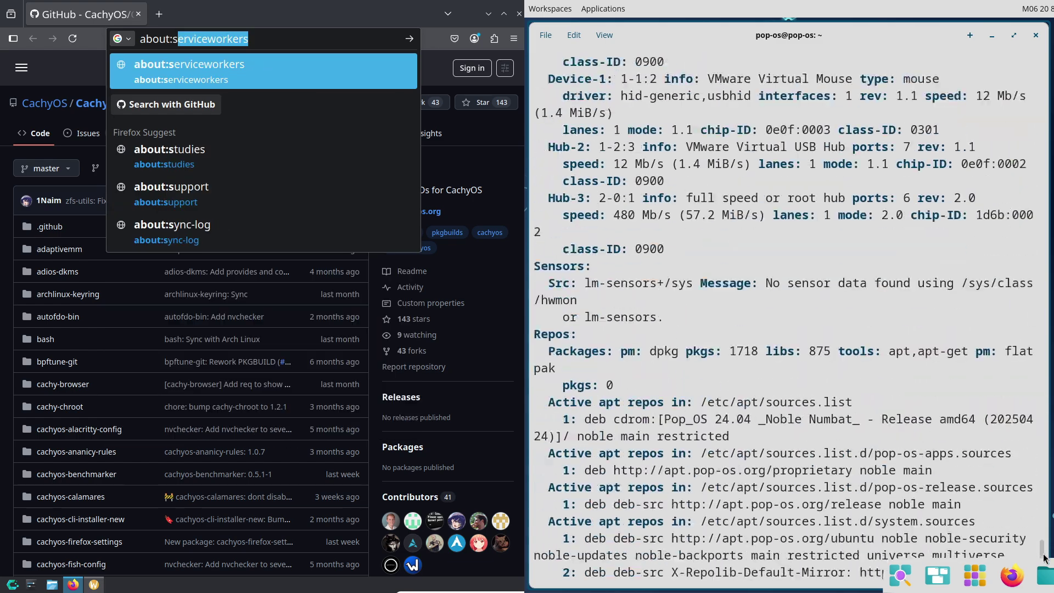
{"action": "key", "text": "Return"}
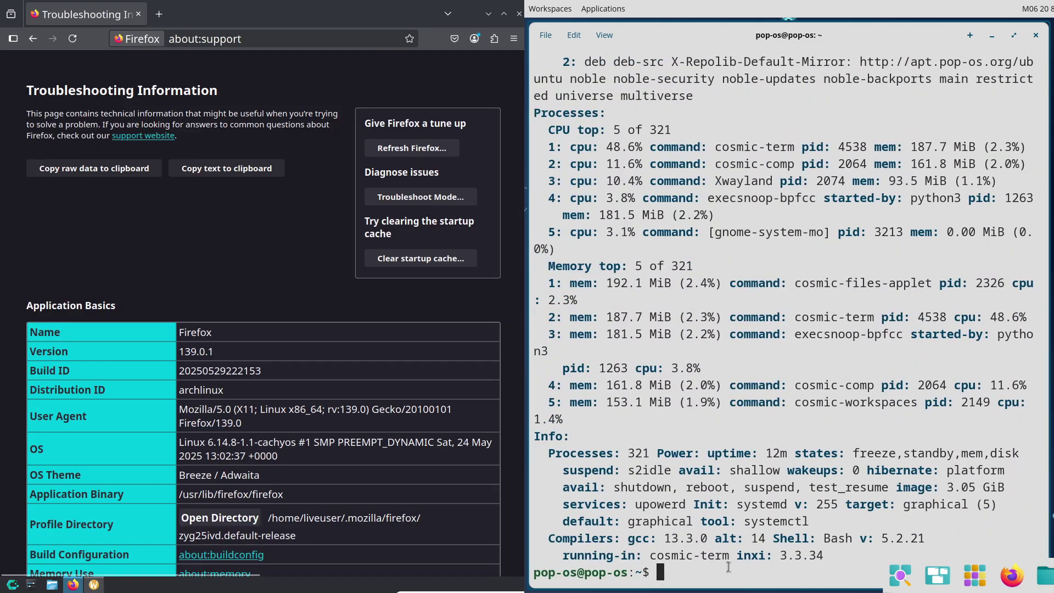
{"action": "key", "text": "Return"}
{"action": "scroll", "coordinate": [510, 83], "scroll_direction": "down", "scroll_amount": 4}
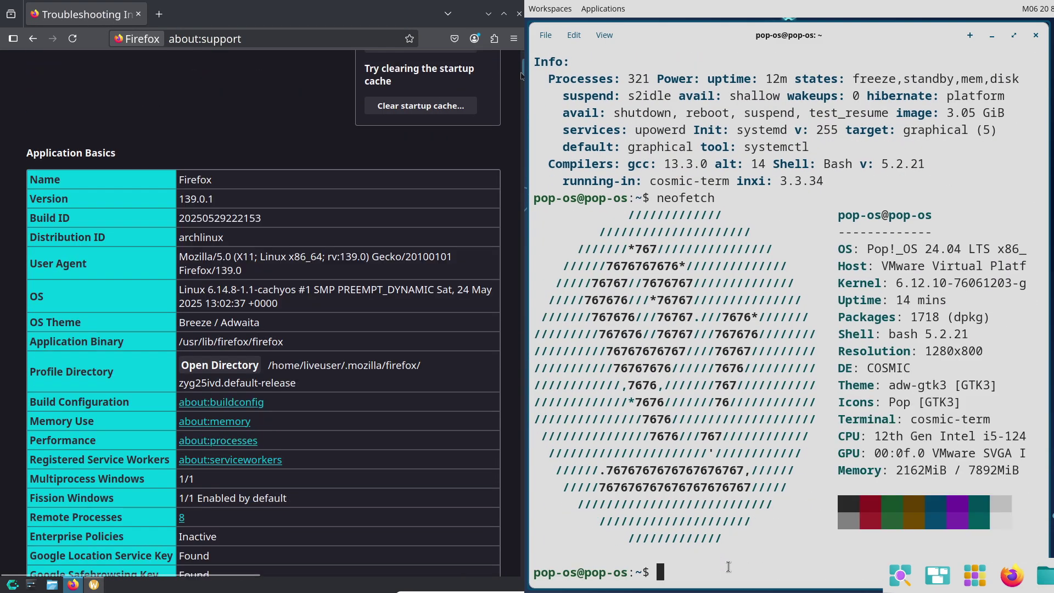
Run cat /etc/issue and uname -a in COSMIC Terminal, and highlight the OS and profile rows under Application Basics in CachyOS
{"action": "type", "text": "cat /etc/"}
{"action": "left_click_drag", "start_coordinate": [310, 332], "coordinate": [222, 187]}
{"action": "type", "text": "issue"}
{"action": "key", "text": "Return"}
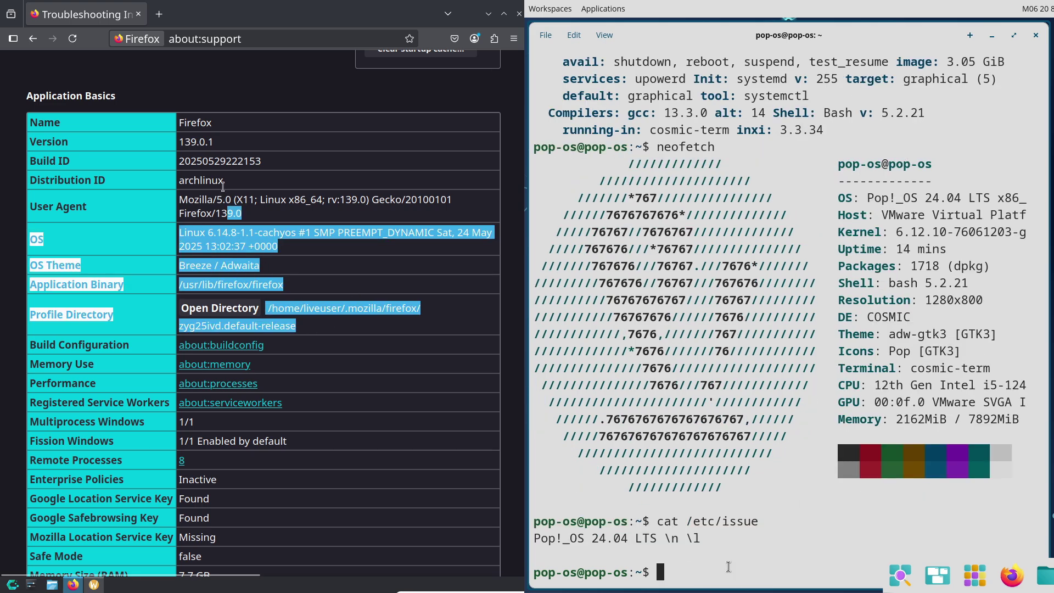
{"action": "left_click", "coordinate": [386, 130]}
{"action": "type", "text": "uname -a"}
{"action": "key", "text": "Return"}
{"action": "scroll", "coordinate": [264, 313], "scroll_direction": "down", "scroll_amount": 20}
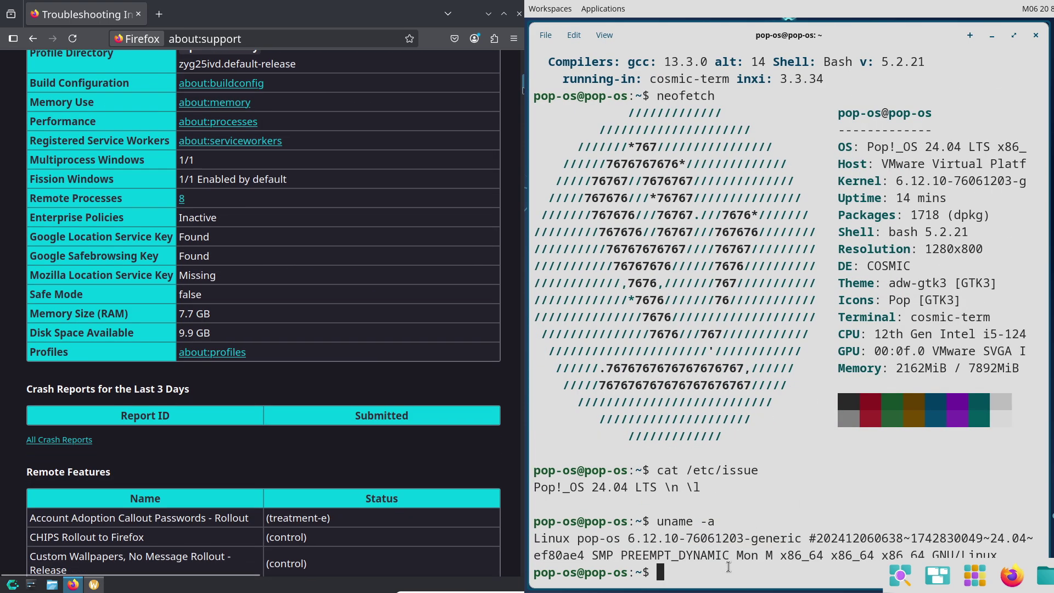
Run uname -r and cat /etc/issue in COSMIC Terminal while viewing the Graphics section of CachyOS's about:support page
{"action": "type", "text": "uname -r"}
{"action": "key", "text": "Return"}
{"action": "type", "text": "cat /etc/issue"}
{"action": "scroll", "coordinate": [459, 242], "scroll_direction": "down", "scroll_amount": 18}
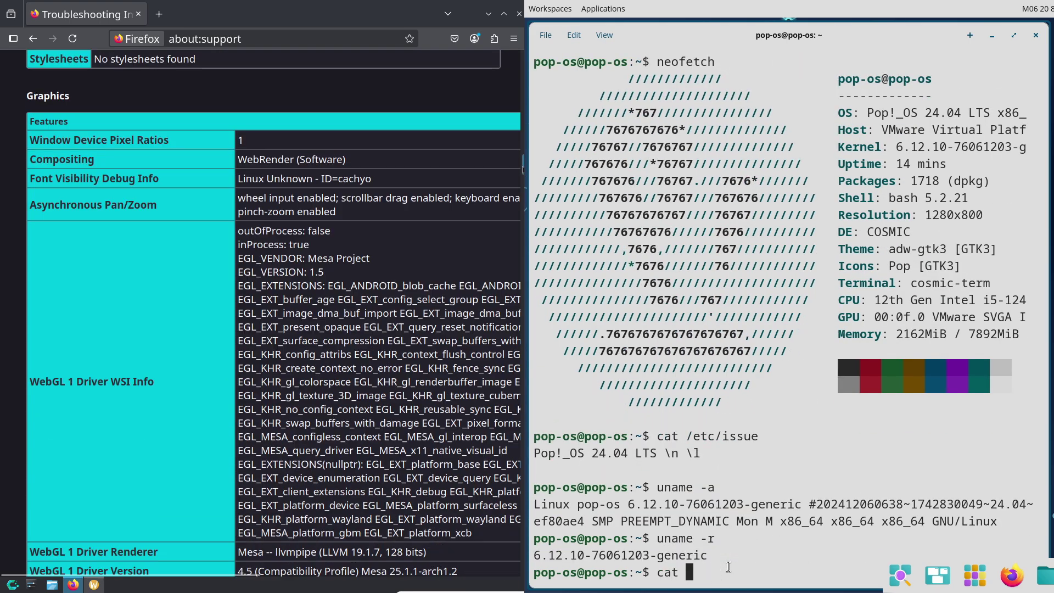
{"action": "key", "text": "Return"}
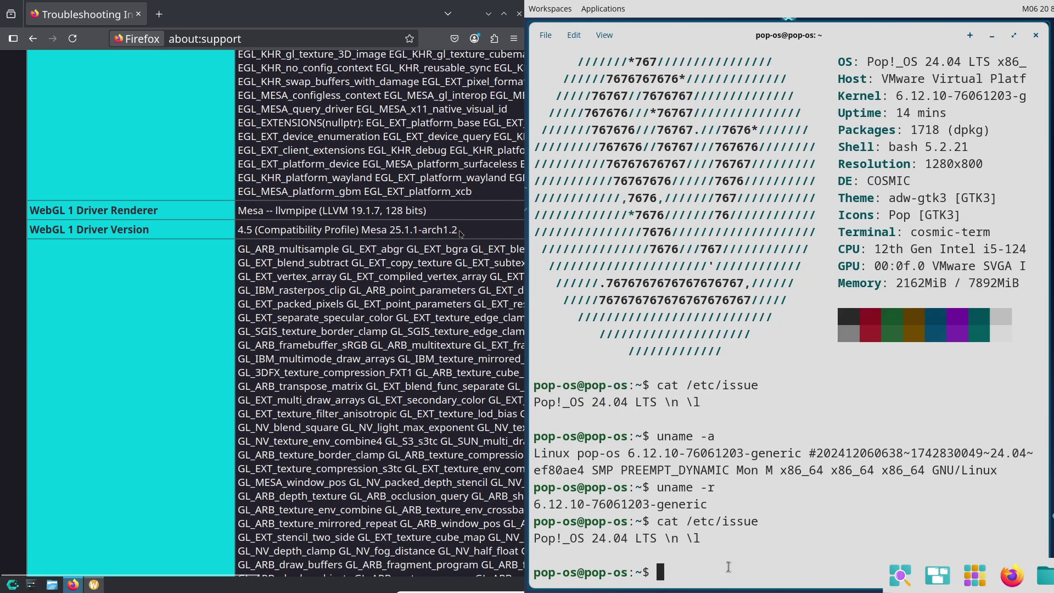
Run python3 --version and htop in COSMIC Terminal, and highlight the GPU #1 details on CachyOS's about:support page
{"action": "type", "text": "pytho"}
{"action": "scroll", "coordinate": [522, 188], "scroll_direction": "down", "scroll_amount": 15}
{"action": "type", "text": "n3 --version"}
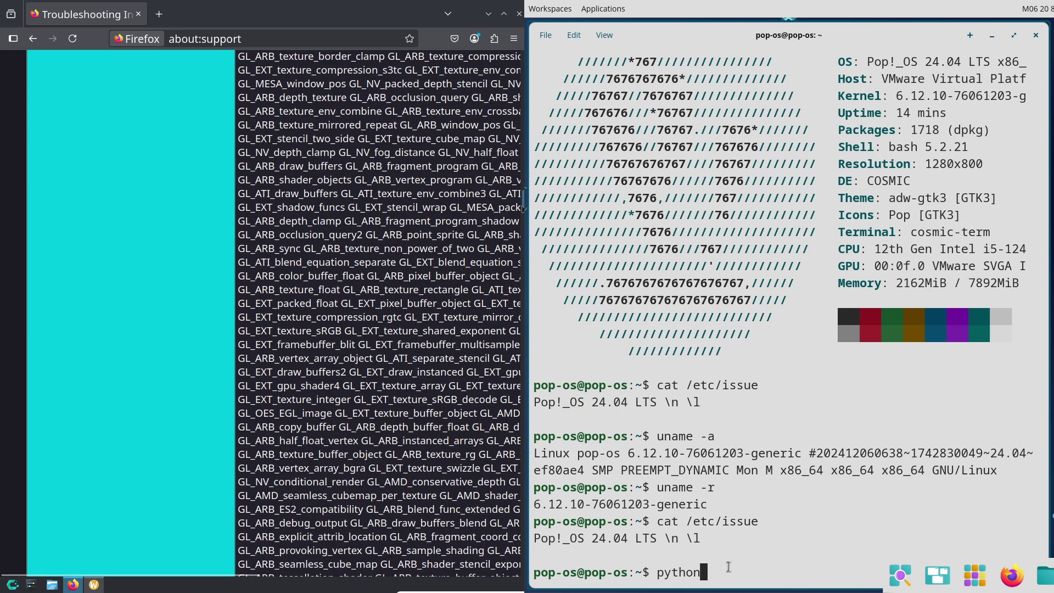
{"action": "key", "text": "Return"}
{"action": "scroll", "coordinate": [275, 313], "scroll_direction": "down", "scroll_amount": 15}
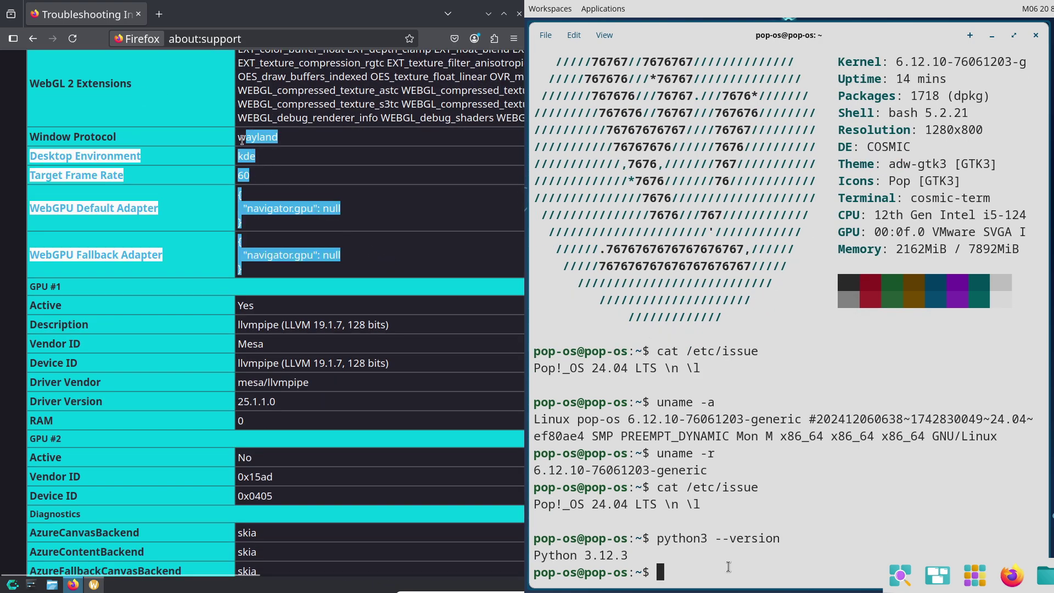
{"action": "key", "text": "Return"}
{"action": "left_click_drag", "start_coordinate": [375, 419], "coordinate": [236, 317]}
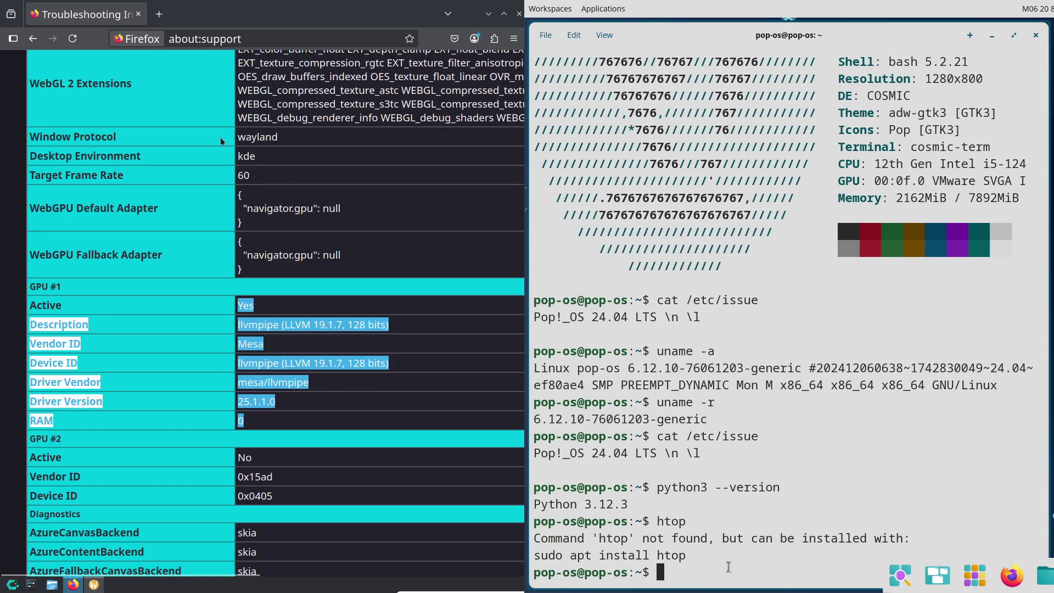
Try a Google search for cachyos in CachyOS's Firefox
{"action": "left_click", "coordinate": [214, 44]}
{"action": "type", "text": "cachyos"}
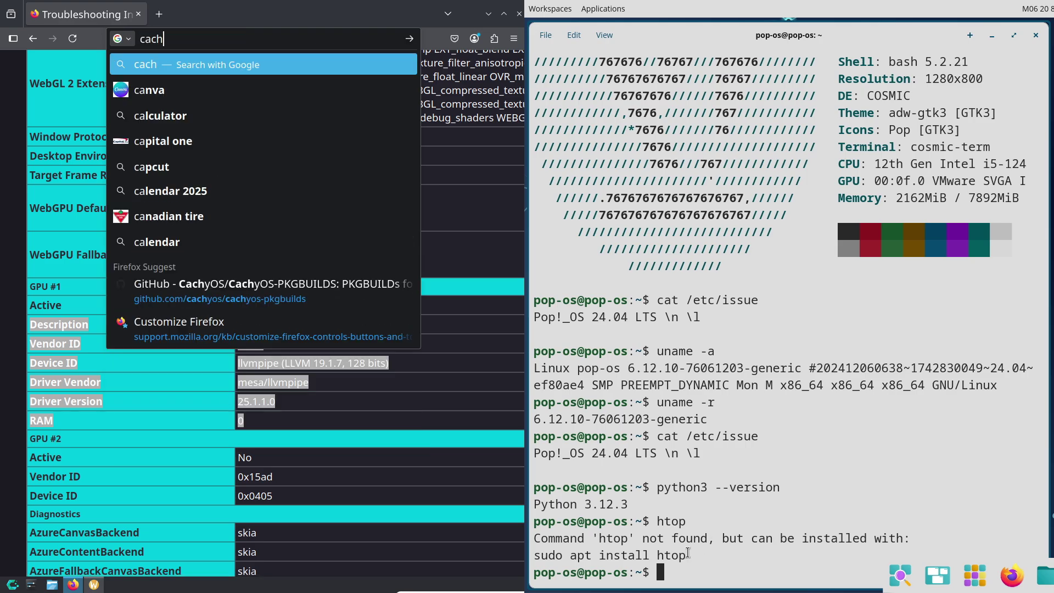
{"action": "key", "text": "Return"}
Copy the suggested sudo apt install htop command and run it in COSMIC Terminal, and enter cachyos as a new web search in CachyOS
{"action": "left_click_drag", "start_coordinate": [688, 553], "coordinate": [534, 556]}
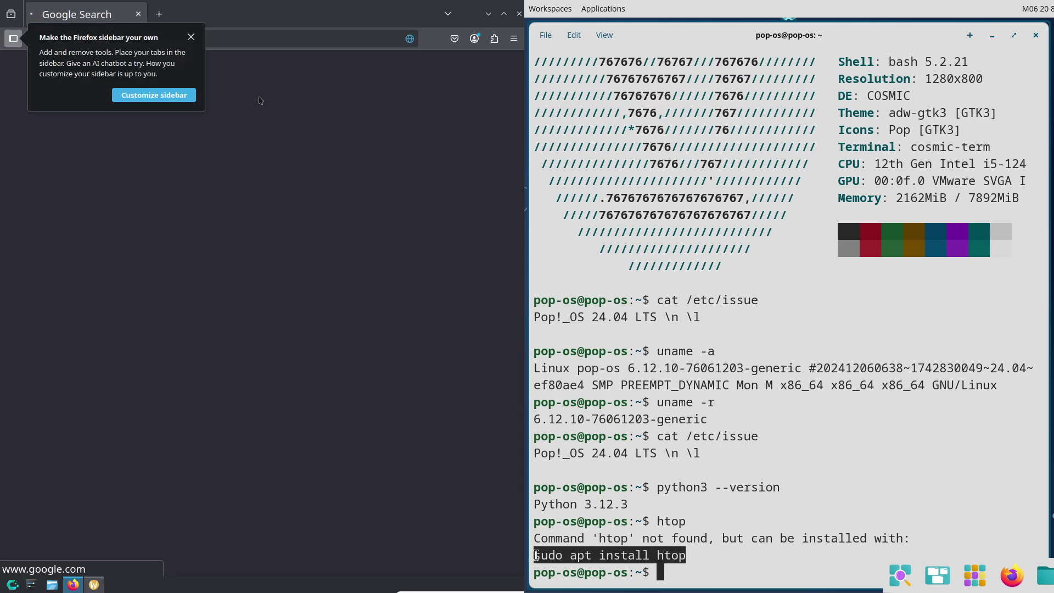
{"action": "right_click", "coordinate": [535, 555]}
{"action": "left_click", "coordinate": [191, 37]}
{"action": "left_click", "coordinate": [562, 368]}
{"action": "left_click", "coordinate": [189, 37]}
{"action": "right_click", "coordinate": [710, 567]}
{"action": "type", "text": "cachyos"}
{"action": "left_click", "coordinate": [728, 397]}
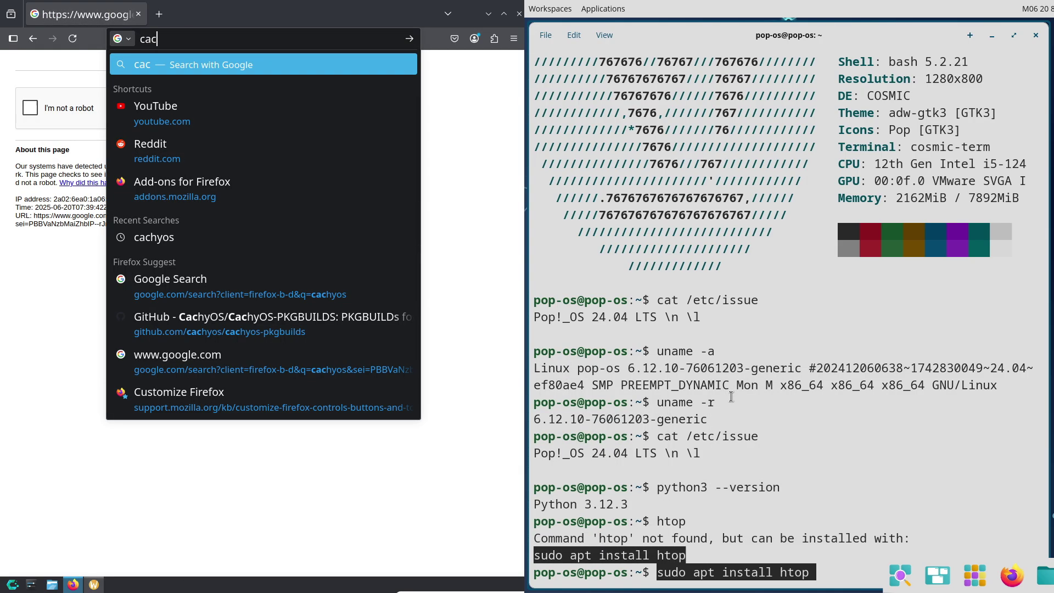
{"action": "key", "text": "Return"}
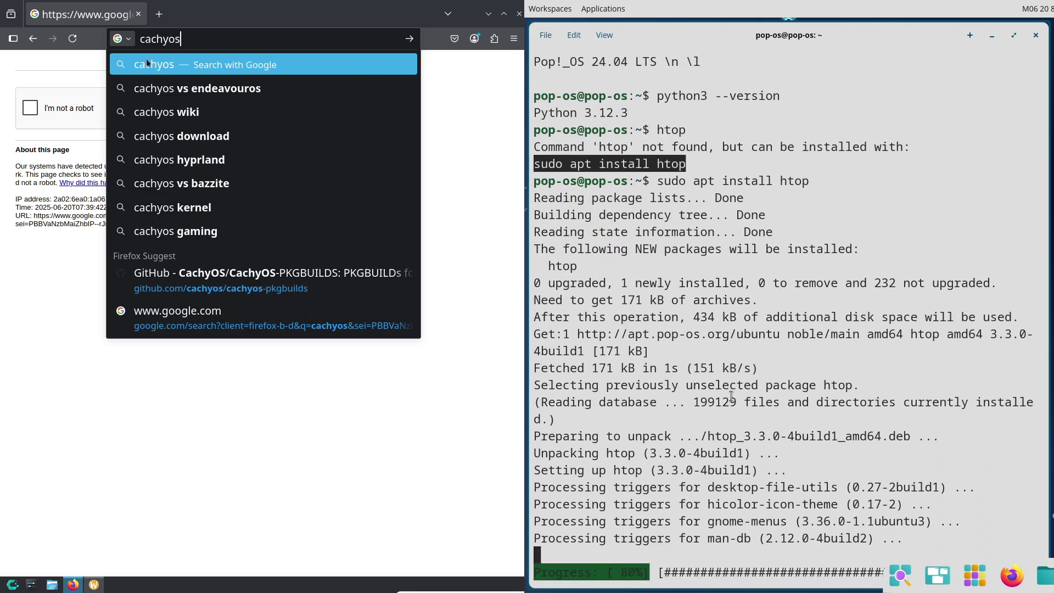
Search DuckDuckGo for cachyos in CachyOS's Firefox and launch htop in COSMIC Terminal
{"action": "left_click", "coordinate": [131, 42]}
{"action": "left_click", "coordinate": [146, 135]}
{"action": "type", "text": "hto"}
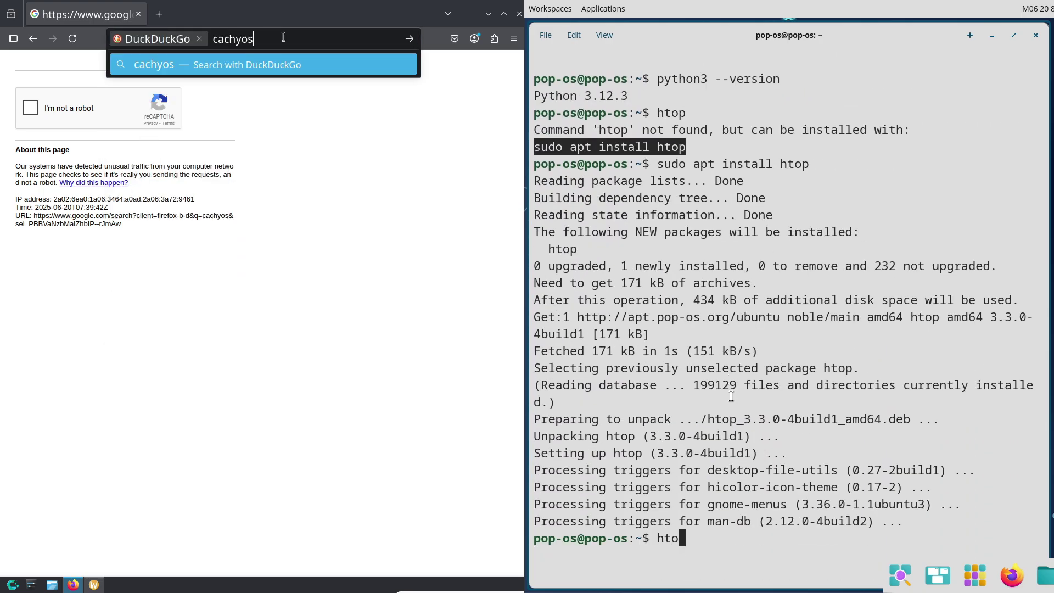
{"action": "type", "text": "p"}
{"action": "key", "text": "Return"}
{"action": "key", "text": "Return"}
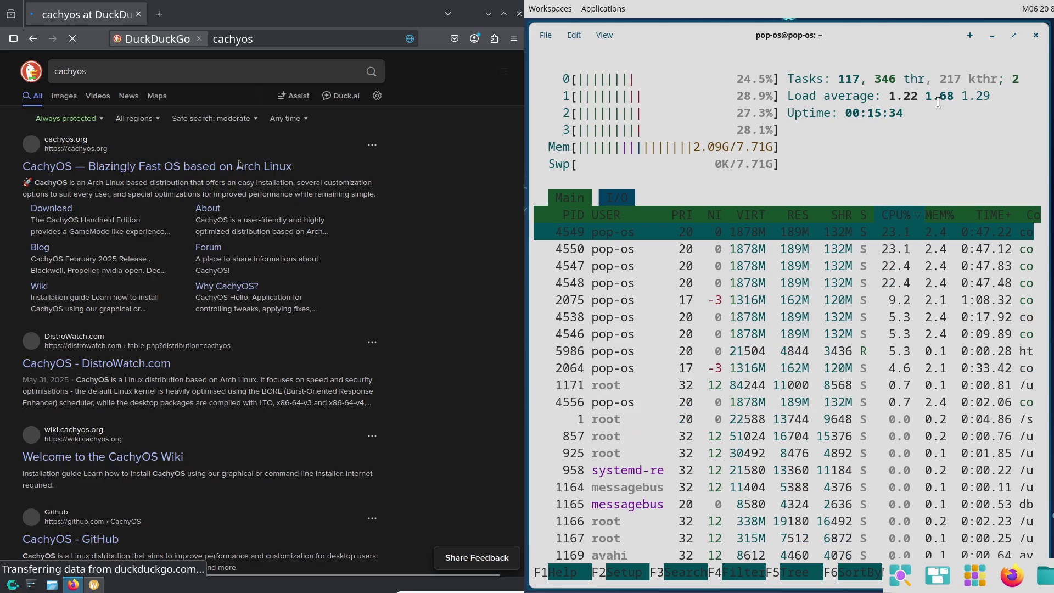
Close COSMIC Terminal and open COSMIC Store, and switch cachyos.org to its light theme, highlighting the Select Your Preferred Edition text
{"action": "left_click", "coordinate": [1035, 36]}
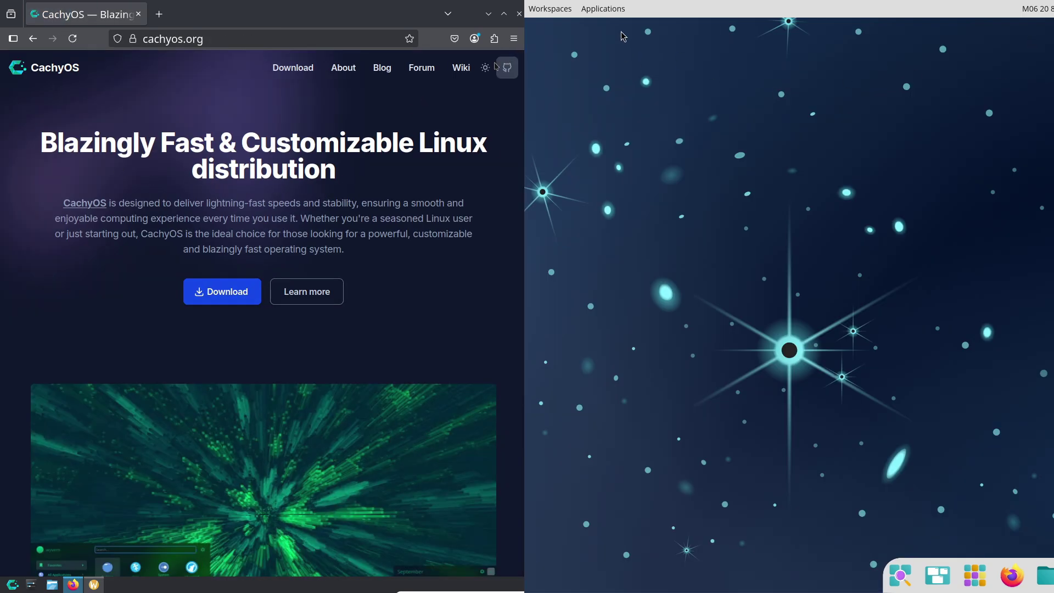
{"action": "left_click", "coordinate": [485, 67]}
{"action": "left_click", "coordinate": [603, 9]}
{"action": "left_click", "coordinate": [1039, 138]}
{"action": "left_click_drag", "start_coordinate": [523, 91], "coordinate": [518, 257]}
{"action": "left_click_drag", "start_coordinate": [1045, 99], "coordinate": [319, 186]}
{"action": "left_click_drag", "start_coordinate": [439, 264], "coordinate": [66, 301]}
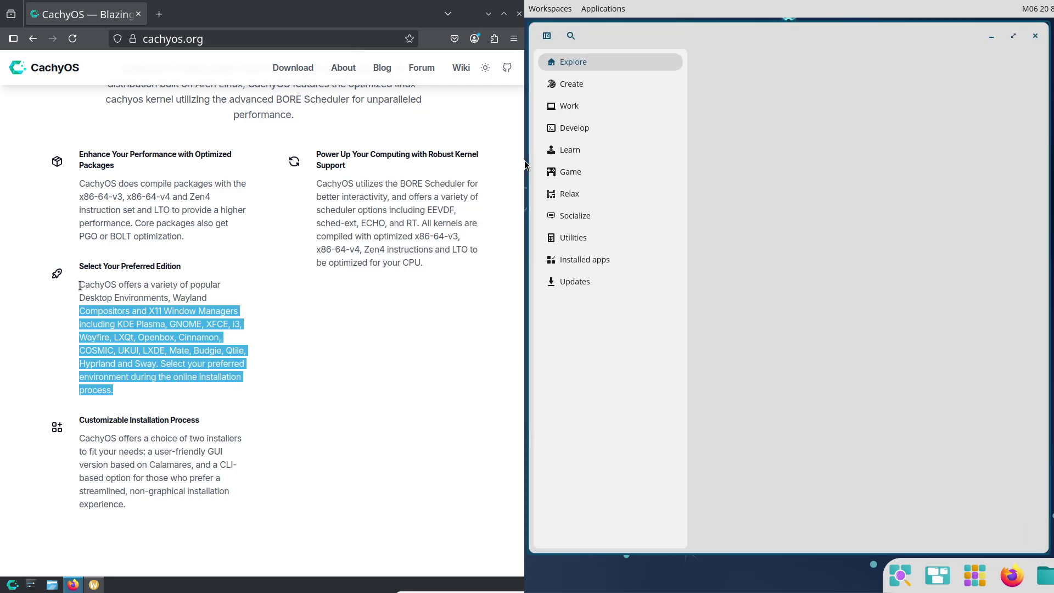
View the Create and Updates sections in COSMIC Store while looking through the rest of the cachyos.org home page
{"action": "left_click", "coordinate": [602, 82]}
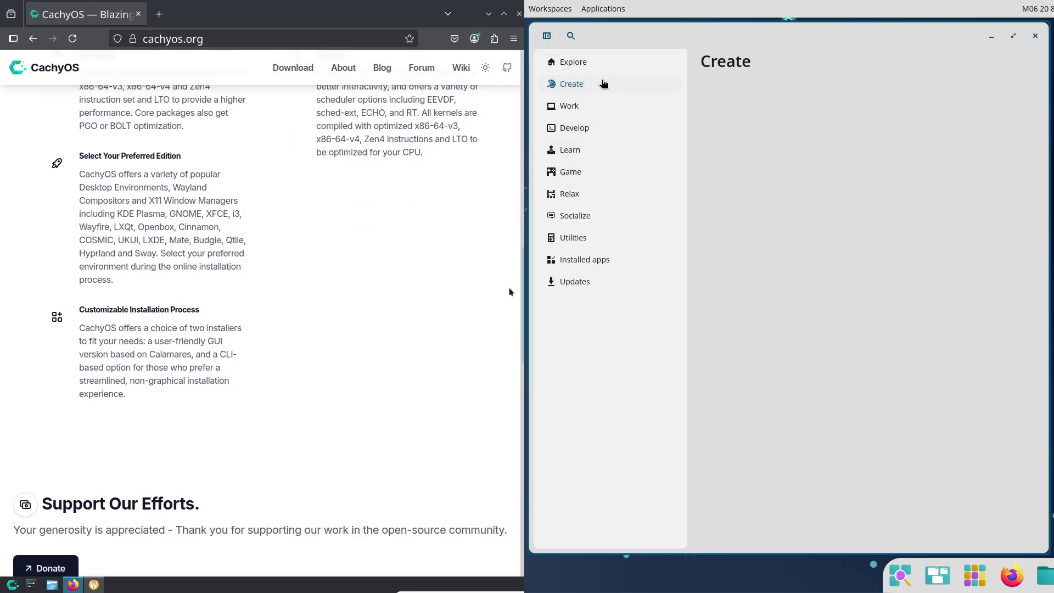
{"action": "left_click", "coordinate": [594, 279]}
{"action": "scroll", "coordinate": [499, 472], "scroll_direction": "down", "scroll_amount": 3}
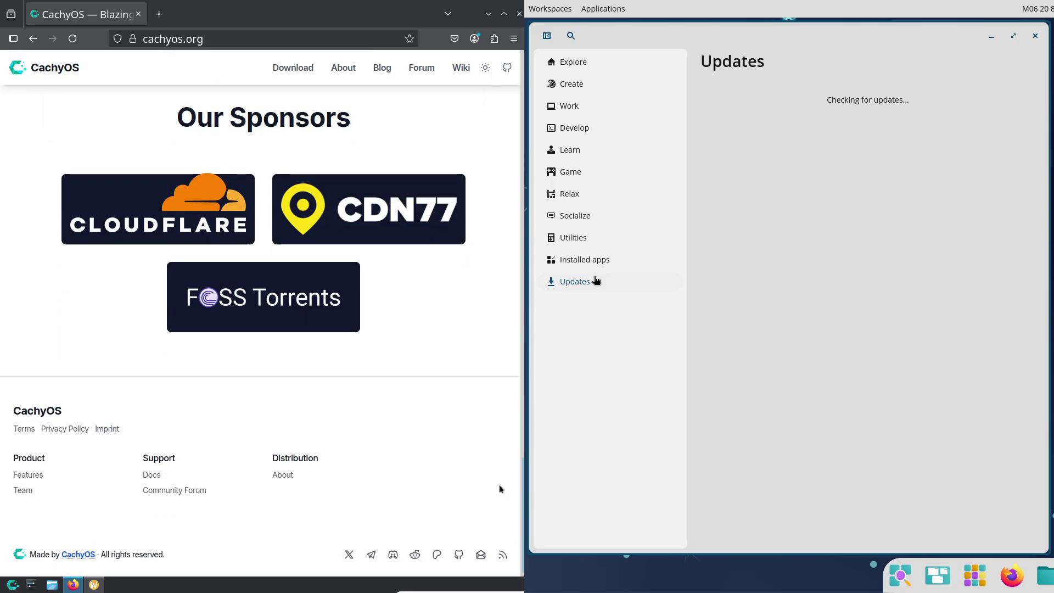
{"action": "scroll", "coordinate": [497, 329], "scroll_direction": "up", "scroll_amount": 15}
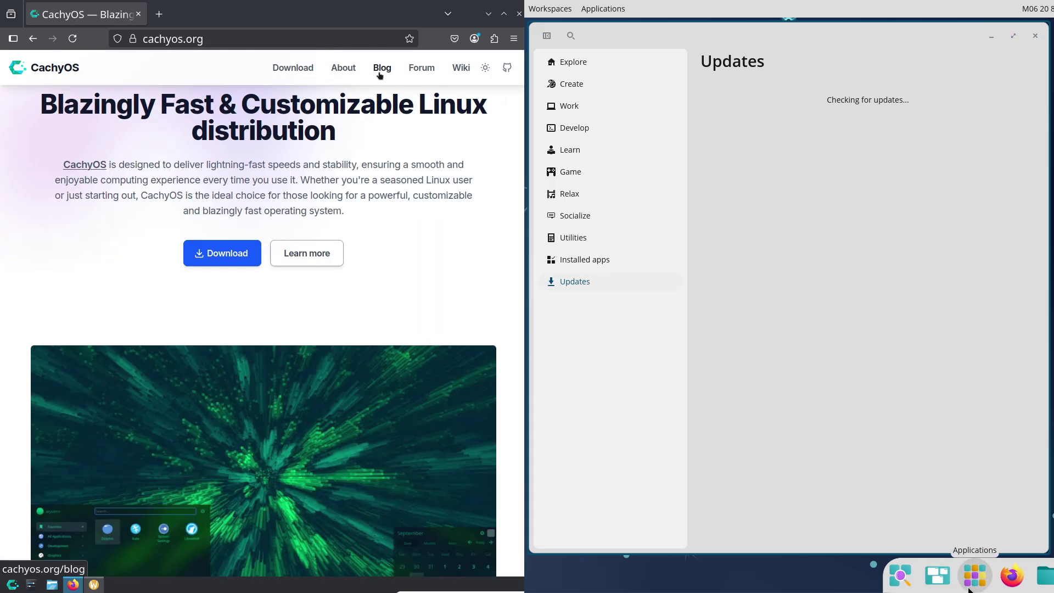
View the CachyOS blog and Download page, and bring up the workspaces overview in Pop!_OS
{"action": "left_click", "coordinate": [379, 74]}
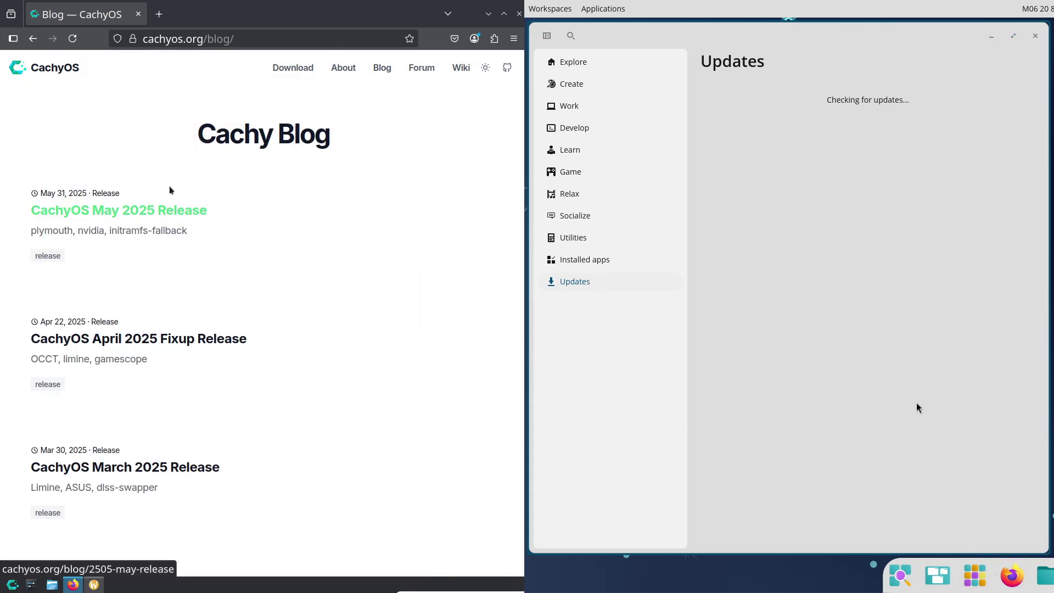
{"action": "left_click", "coordinate": [294, 73]}
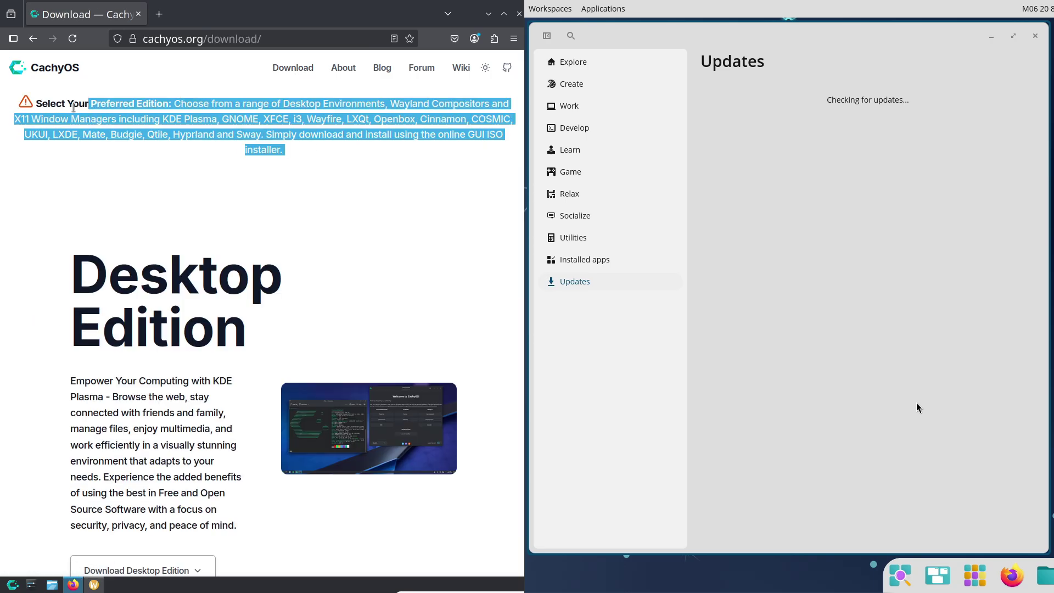
{"action": "left_click", "coordinate": [563, 10]}
{"action": "left_click_drag", "start_coordinate": [521, 235], "coordinate": [505, 274]}
Open Firefox in Pop!_OS and reposition its window, and start the direct download of the CachyOS Desktop Edition ISO
{"action": "left_click", "coordinate": [613, 78]}
{"action": "left_click", "coordinate": [984, 34]}
{"action": "left_click_drag", "start_coordinate": [998, 40], "coordinate": [526, 101]}
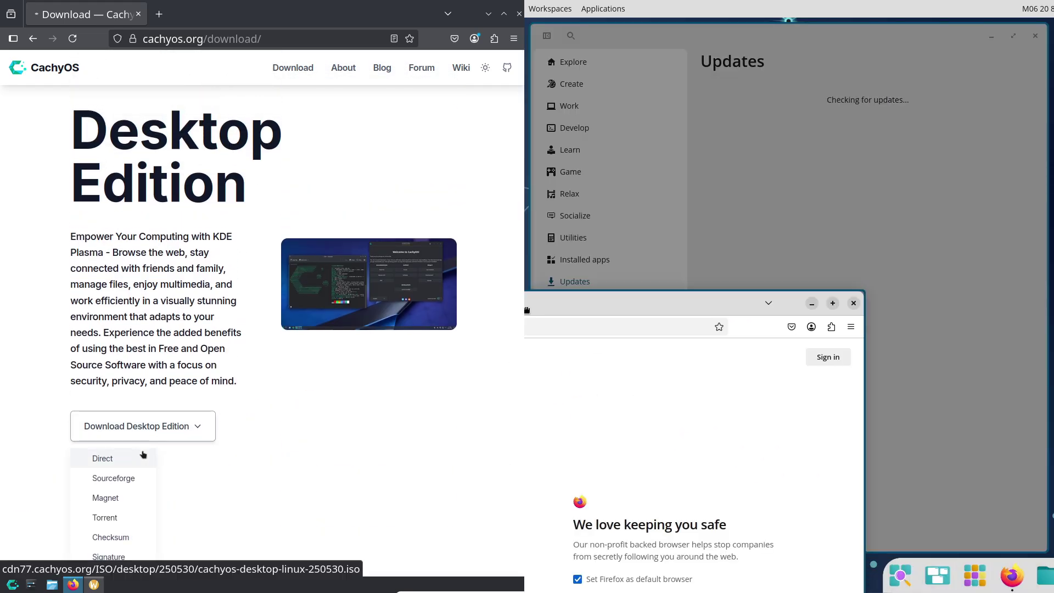
{"action": "left_click", "coordinate": [142, 457]}
Open about:support in Pop!_OS's Firefox and view the Application Basics table
{"action": "left_click", "coordinate": [666, 58]}
{"action": "type", "text": "abo"}
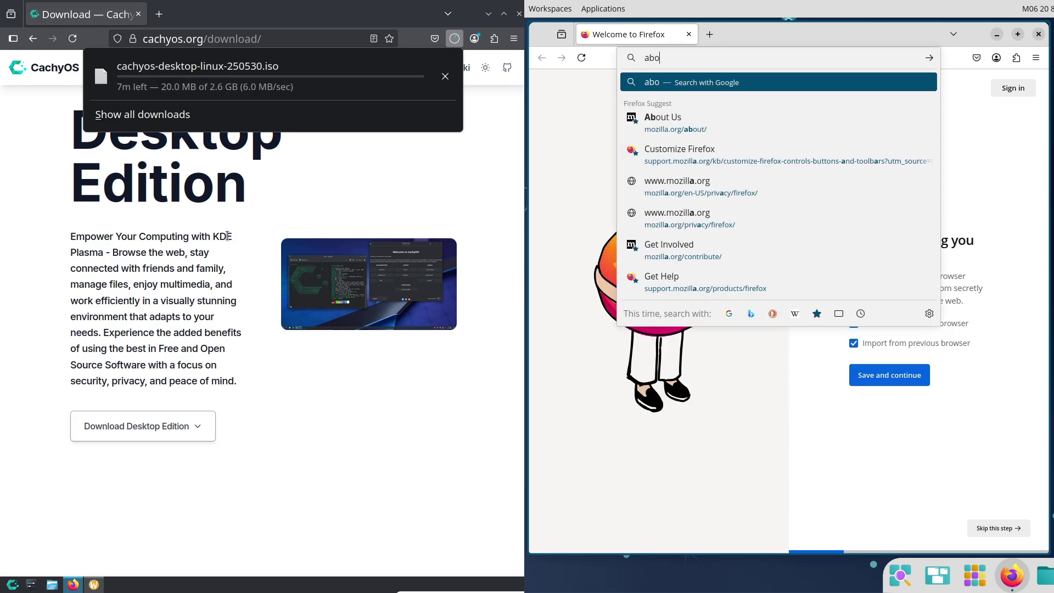
{"action": "type", "text": "ut:supp"}
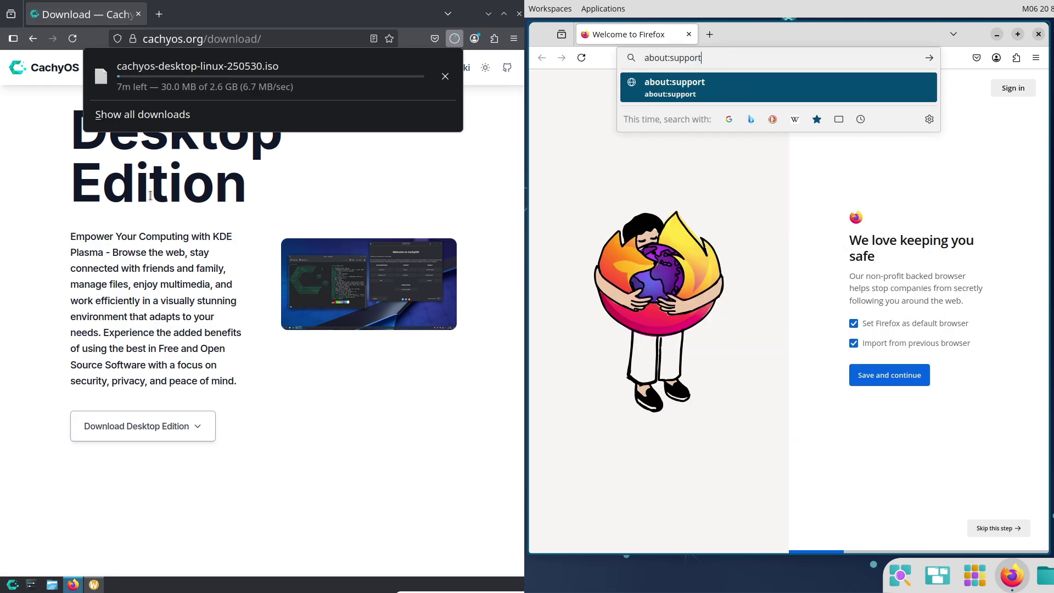
{"action": "type", "text": "ort"}
{"action": "key", "text": "Return"}
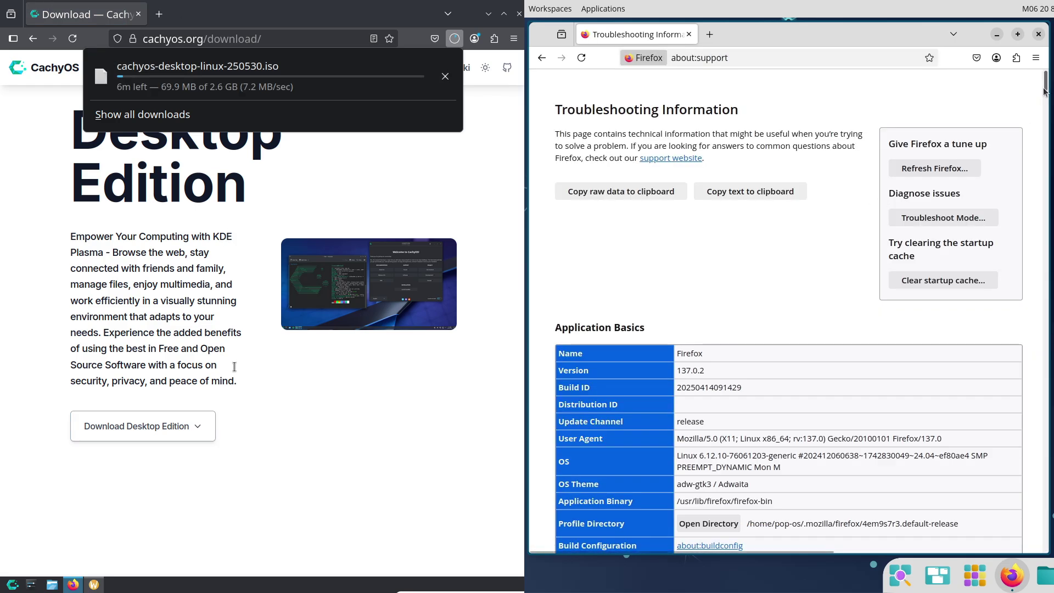
{"action": "scroll", "coordinate": [1045, 101], "scroll_direction": "down", "scroll_amount": 3}
Zoom Pop!_OS's Firefox to 133% and cancel the cachyos-desktop-linux-250530.iso download in CachyOS
{"action": "left_click", "coordinate": [1036, 58]}
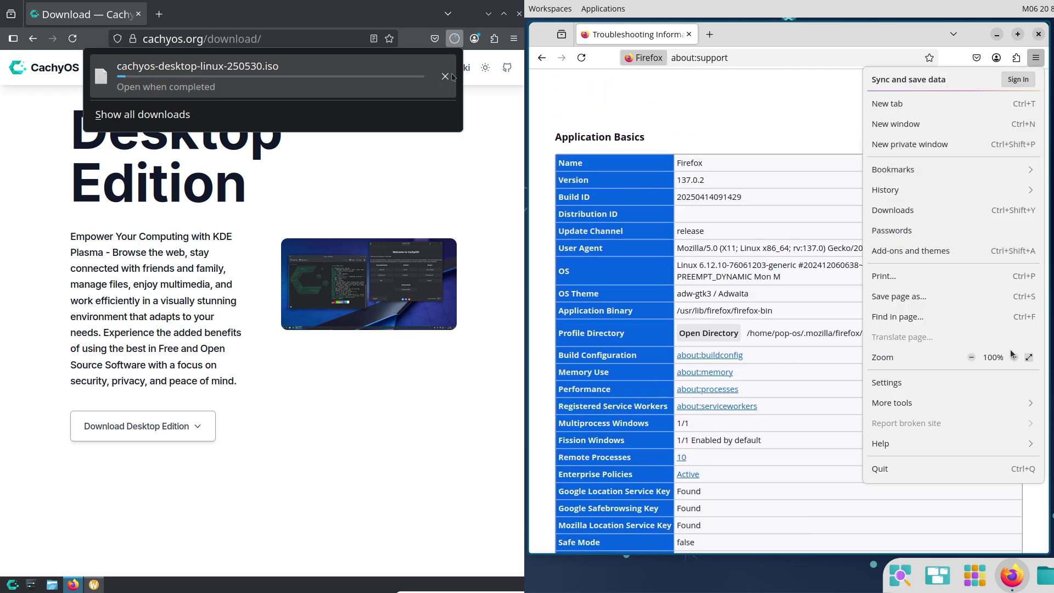
{"action": "left_click", "coordinate": [1014, 357]}
{"action": "left_click", "coordinate": [1014, 357]}
{"action": "left_click", "coordinate": [1015, 357]}
{"action": "left_click", "coordinate": [447, 76]}
{"action": "left_click", "coordinate": [1013, 152]}
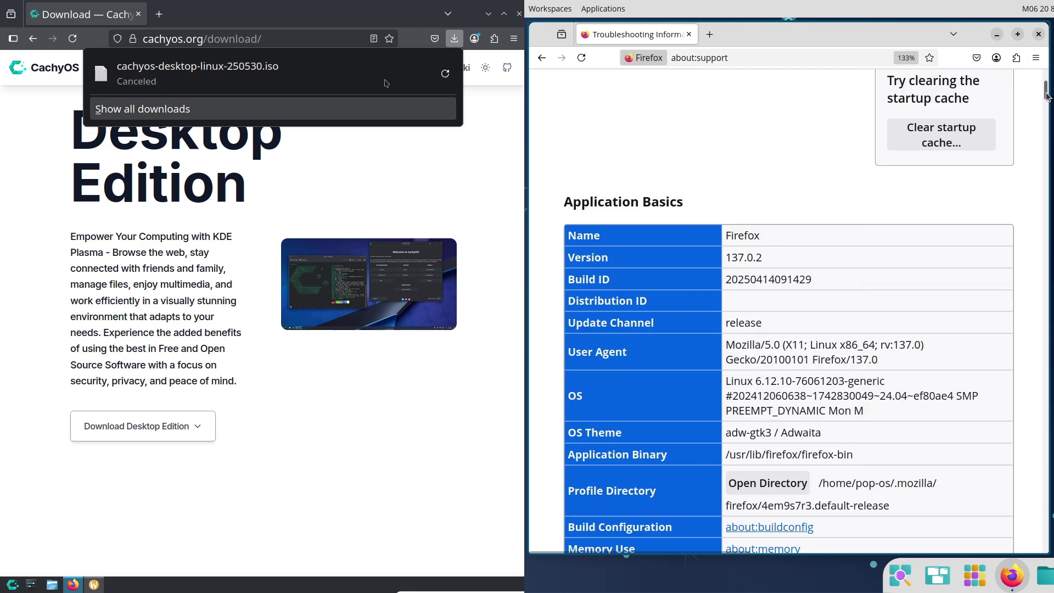
Open the Releases page of kernel.org in CachyOS, and look through the graphics details on Pop!_OS's about:support page
{"action": "left_click", "coordinate": [320, 41]}
{"action": "left_click_drag", "start_coordinate": [1047, 97], "coordinate": [962, 351]}
{"action": "left_click", "coordinate": [320, 40]}
{"action": "type", "text": "kernel.org"}
{"action": "key", "text": "Return"}
{"action": "left_click", "coordinate": [233, 123]}
Search Google for cosmic desktop in Pop!_OS's Firefox and open System76's COSMIC page, after viewing the active kernel releases in CachyOS
{"action": "left_click", "coordinate": [737, 62]}
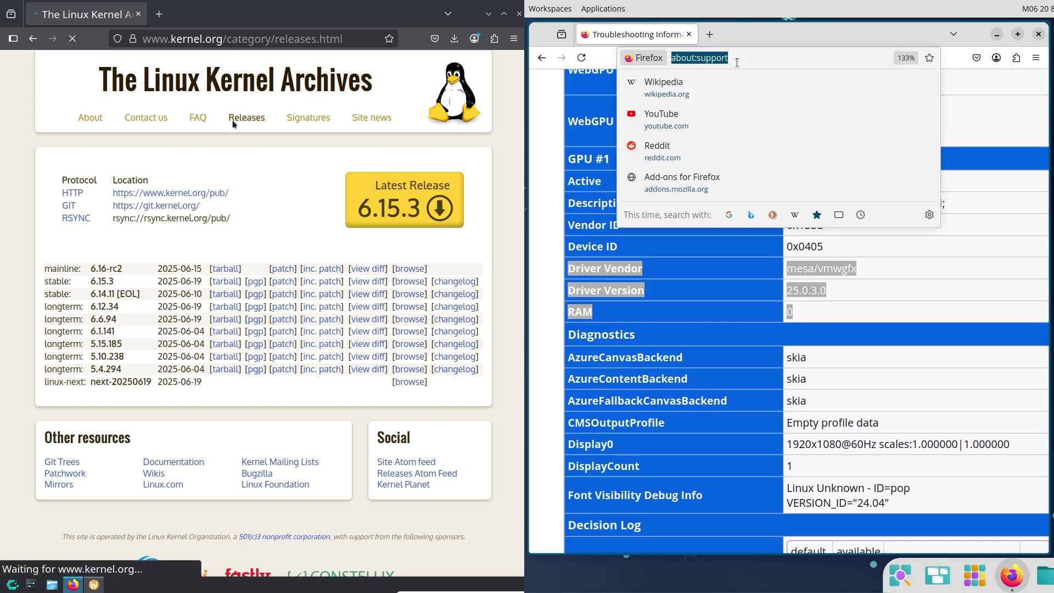
{"action": "type", "text": "cosmic desk"}
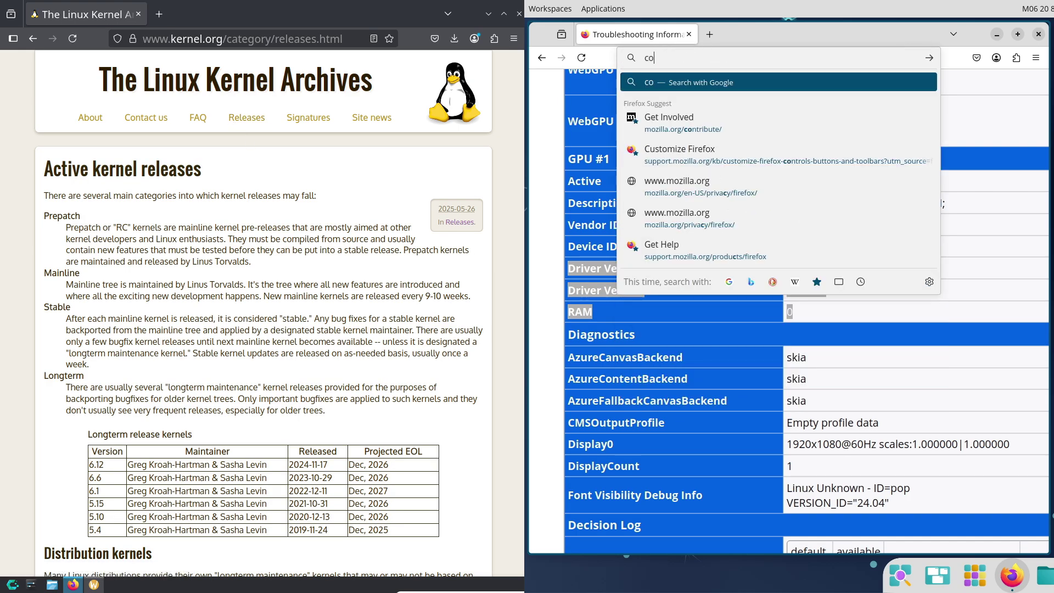
{"action": "scroll", "coordinate": [507, 370], "scroll_direction": "down", "scroll_amount": 5}
{"action": "type", "text": "top"}
{"action": "key", "text": "Return"}
{"action": "scroll", "coordinate": [490, 505], "scroll_direction": "down", "scroll_amount": 8}
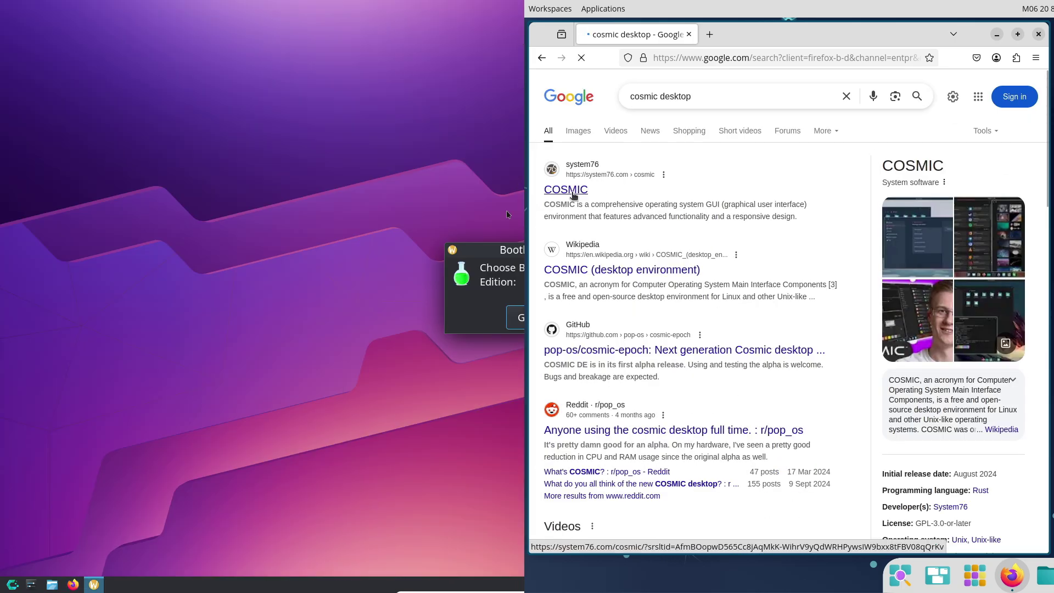
{"action": "left_click", "coordinate": [575, 191]}
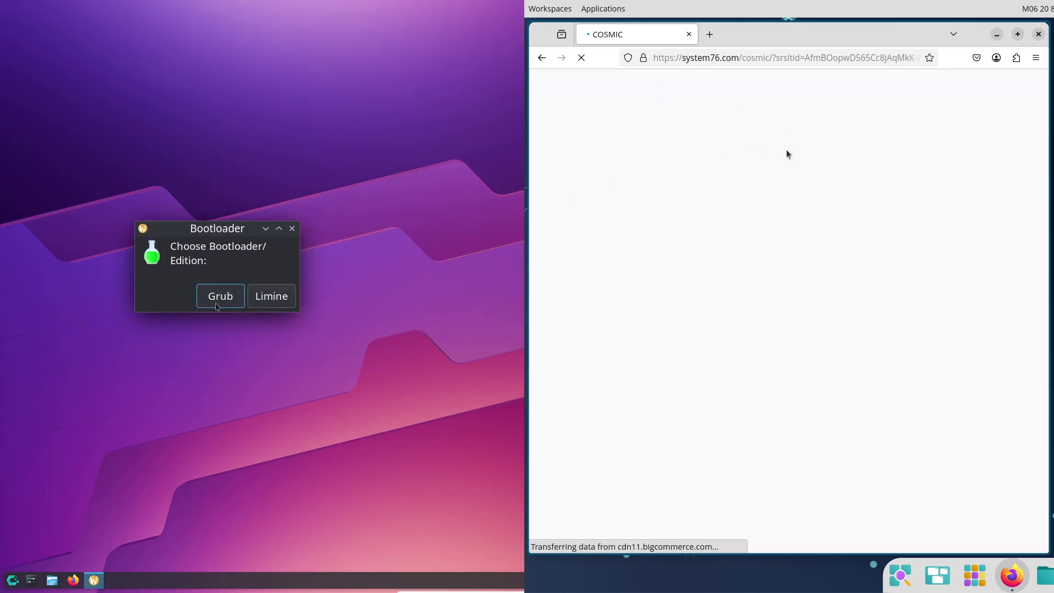
Choose the Limine edition in CachyOS's bootloader prompt, and view the About Mozilla Firefox information in Pop!_OS
{"action": "left_click", "coordinate": [1036, 58]}
{"action": "left_click", "coordinate": [271, 296]}
{"action": "left_click", "coordinate": [878, 443]}
{"action": "left_click", "coordinate": [871, 235]}
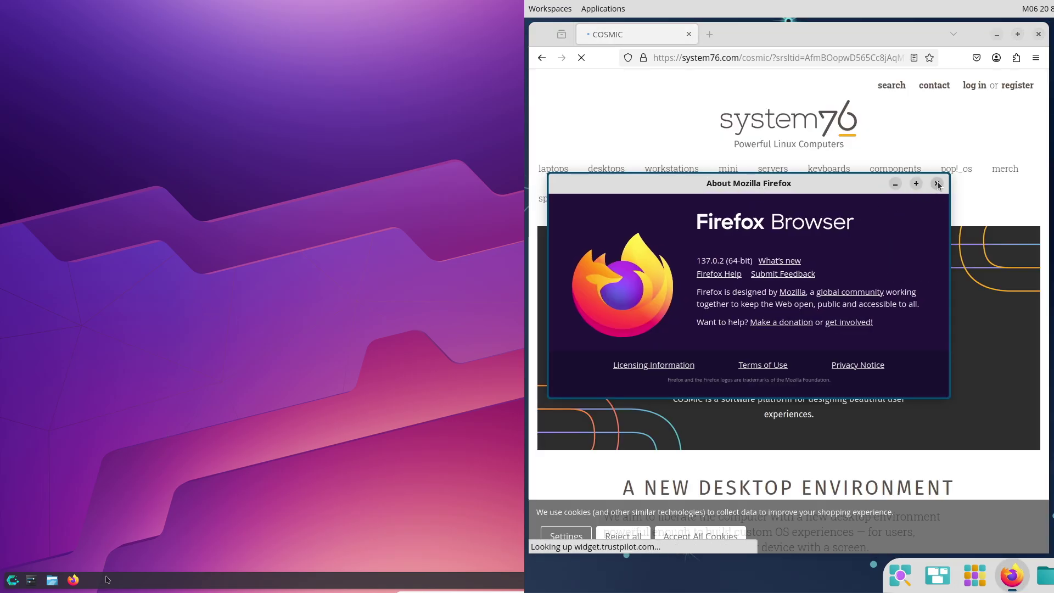
{"action": "left_click", "coordinate": [938, 184]}
Open the widget browser in CachyOS, and read the COSMIC page down to its Alpha 7 section in Pop!_OS
{"action": "right_click", "coordinate": [107, 580]}
{"action": "left_click", "coordinate": [153, 540]}
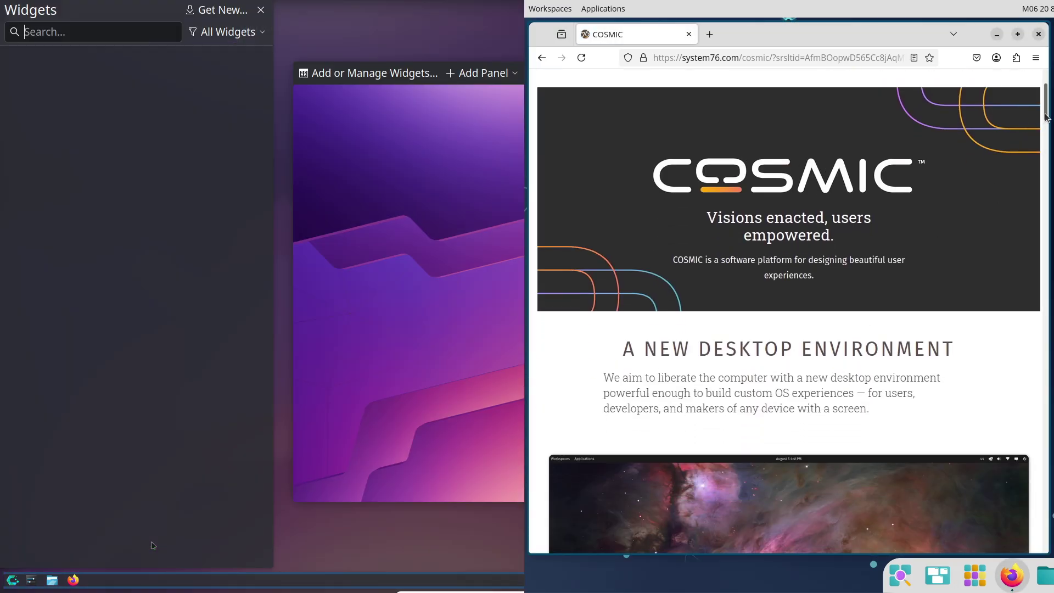
{"action": "left_click_drag", "start_coordinate": [1046, 116], "coordinate": [1033, 165]}
{"action": "left_click", "coordinate": [245, 33]}
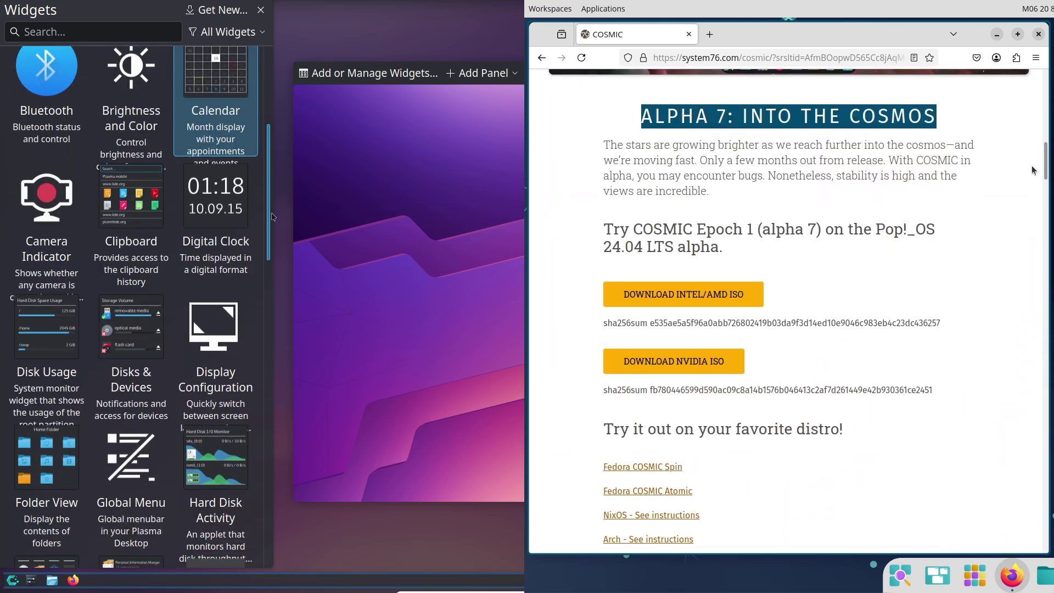
Start and cancel the COSMIC Intel/AMD ISO download and close Pop!_OS's Firefox, while looking through CachyOS's available widgets
{"action": "left_click", "coordinate": [723, 299]}
{"action": "left_click_drag", "start_coordinate": [277, 284], "coordinate": [277, 414]}
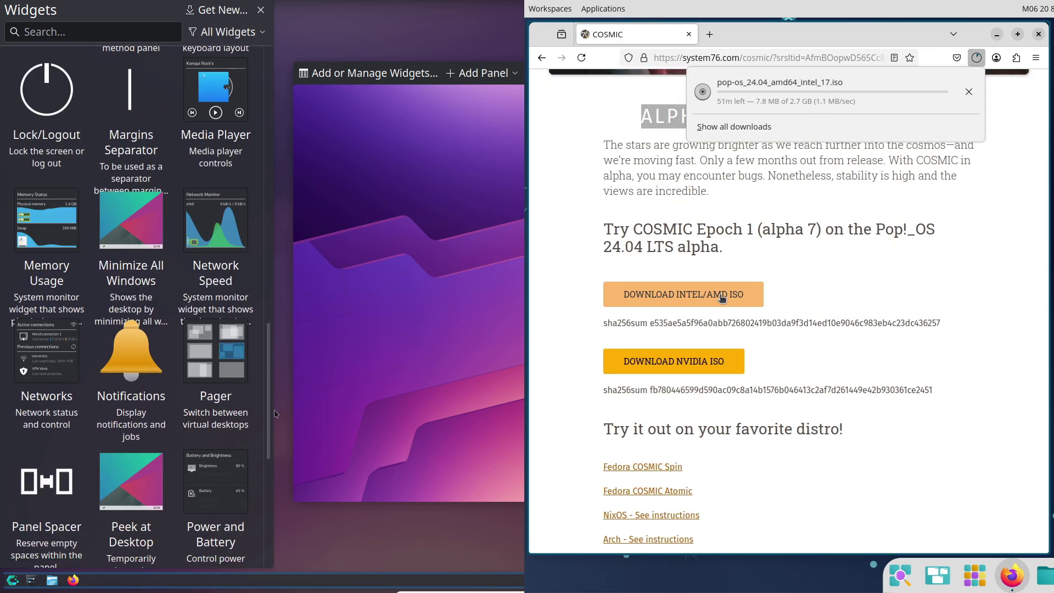
{"action": "left_click", "coordinate": [969, 91]}
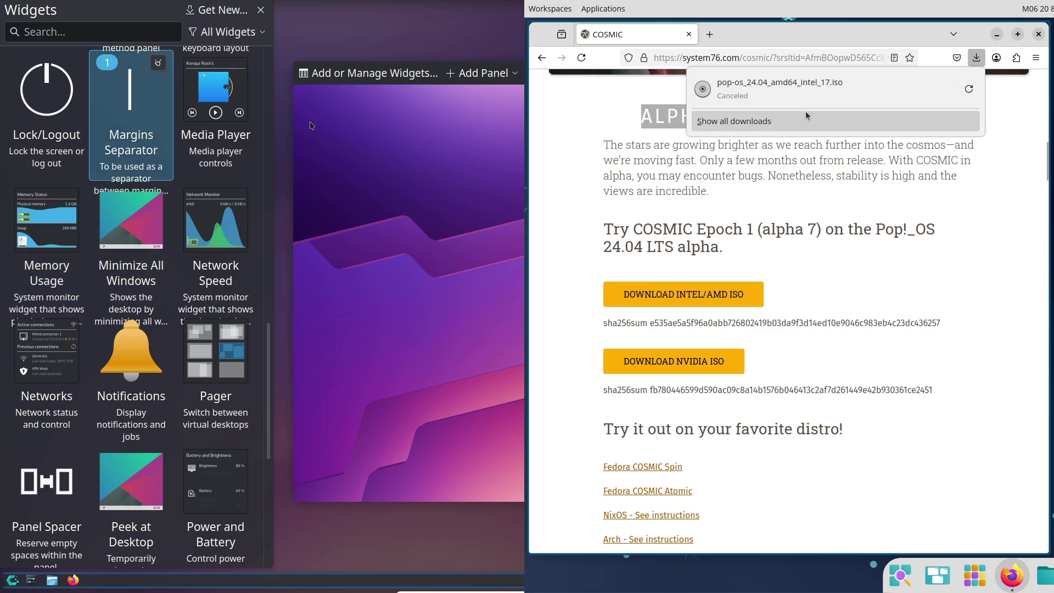
{"action": "left_click", "coordinate": [1039, 37]}
Open Spotify's page in COSMIC Store and read its description, while examining the remaining widgets in CachyOS
{"action": "left_click_drag", "start_coordinate": [1039, 157], "coordinate": [1051, 78]}
{"action": "left_click", "coordinate": [62, 225]}
{"action": "left_click", "coordinate": [617, 67]}
{"action": "scroll", "coordinate": [231, 143], "scroll_direction": "up", "scroll_amount": 3}
{"action": "left_click", "coordinate": [964, 211]}
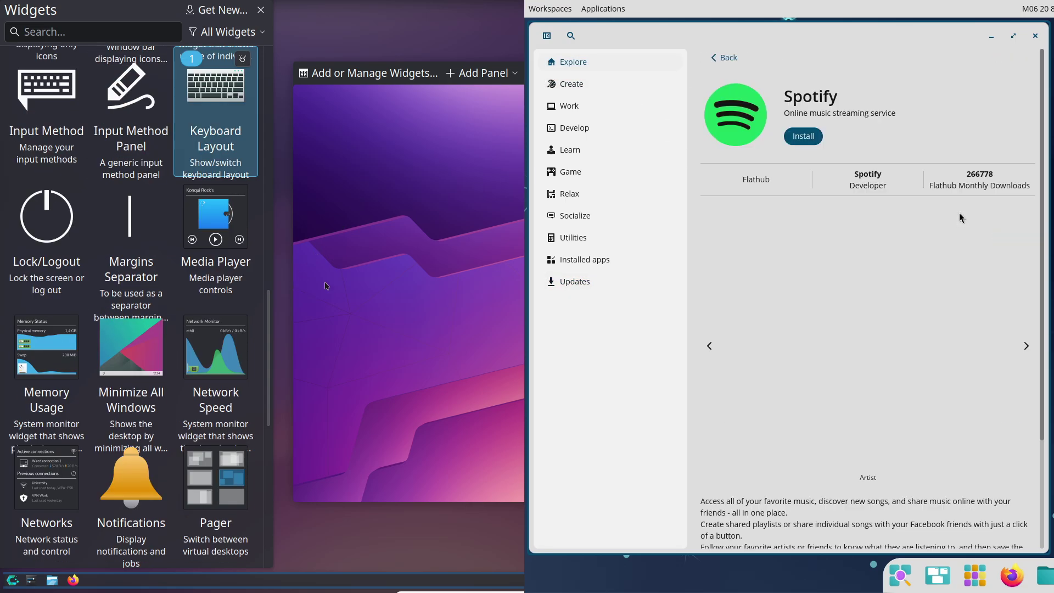
{"action": "scroll", "coordinate": [1031, 348], "scroll_direction": "down", "scroll_amount": 3}
{"action": "scroll", "coordinate": [1043, 229], "scroll_direction": "up", "scroll_amount": 2}
{"action": "scroll", "coordinate": [1043, 230], "scroll_direction": "up", "scroll_amount": 2}
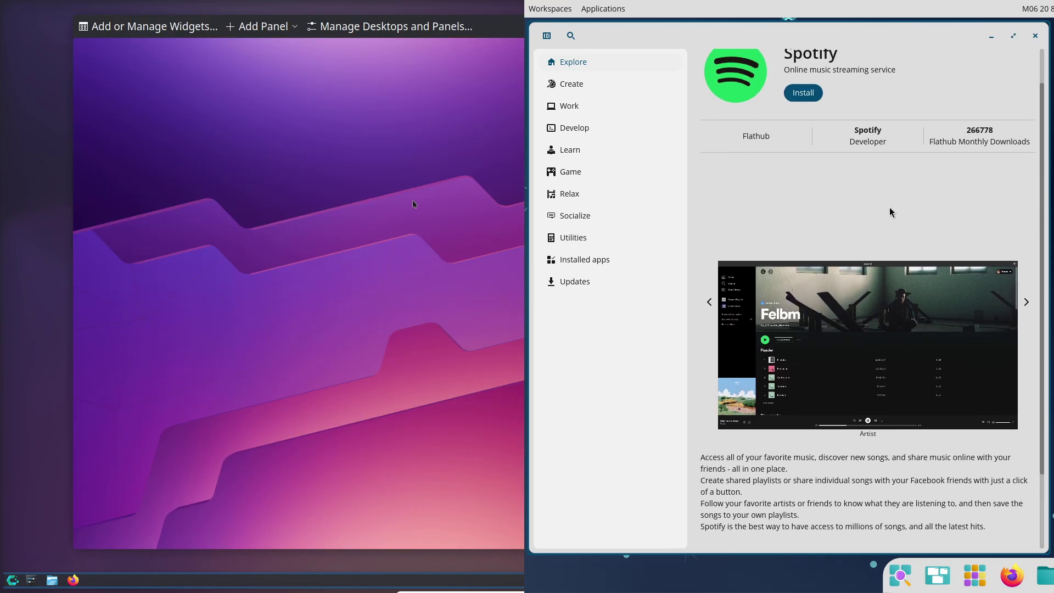
Return to the store's Explore page and view Brave's screenshots, version and licence details
{"action": "left_click", "coordinate": [573, 62]}
{"action": "left_click", "coordinate": [878, 270]}
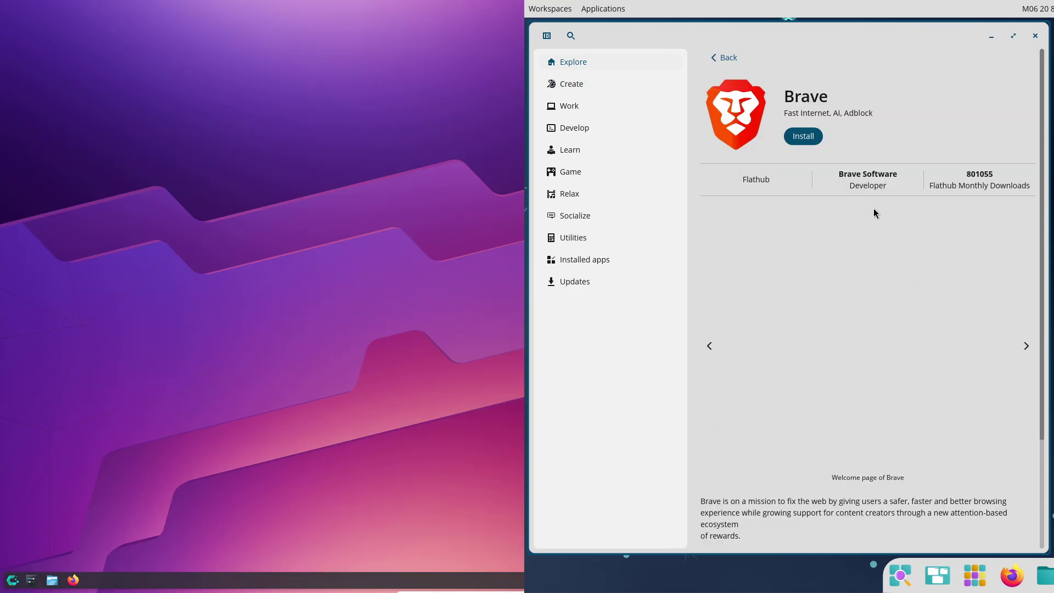
{"action": "scroll", "coordinate": [1021, 351], "scroll_direction": "down", "scroll_amount": 3}
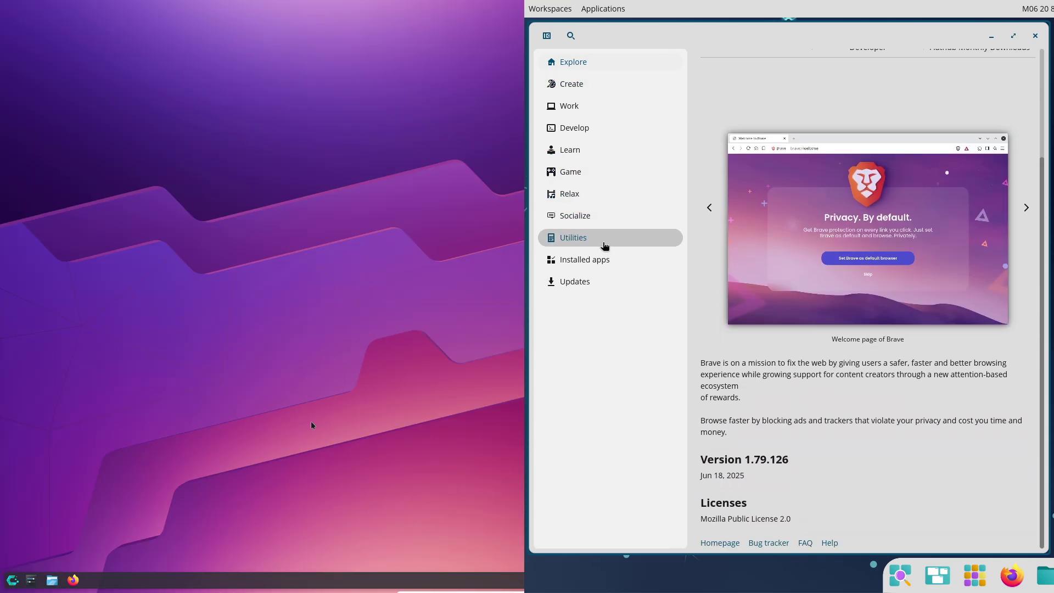
Look through the installed apps in COSMIC Store, and show the panel configuration in CachyOS
{"action": "left_click", "coordinate": [602, 259]}
{"action": "right_click", "coordinate": [12, 582]}
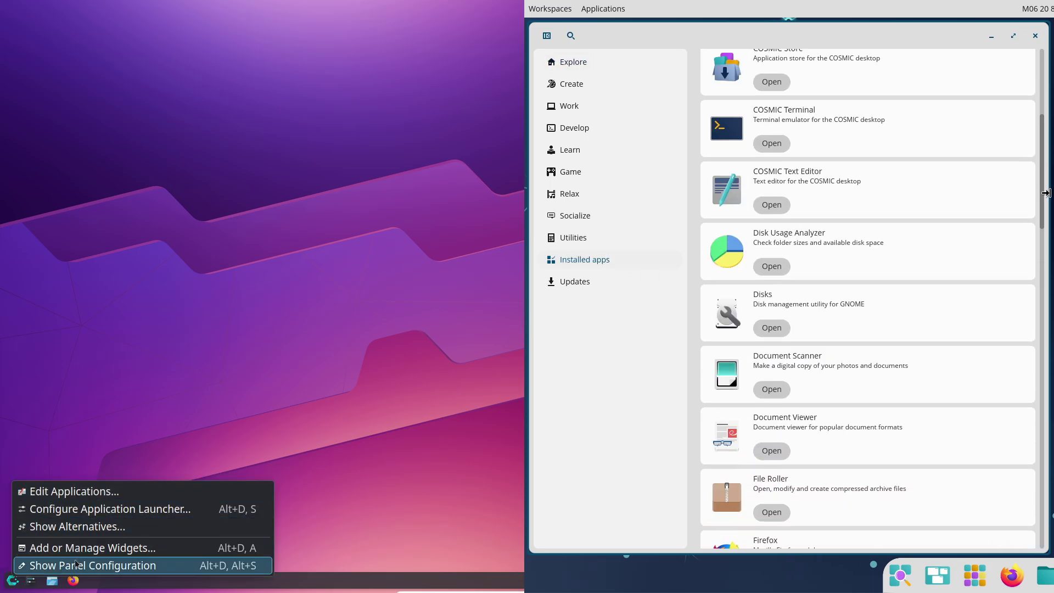
{"action": "left_click", "coordinate": [75, 564]}
{"action": "scroll", "coordinate": [942, 417], "scroll_direction": "down", "scroll_amount": 10}
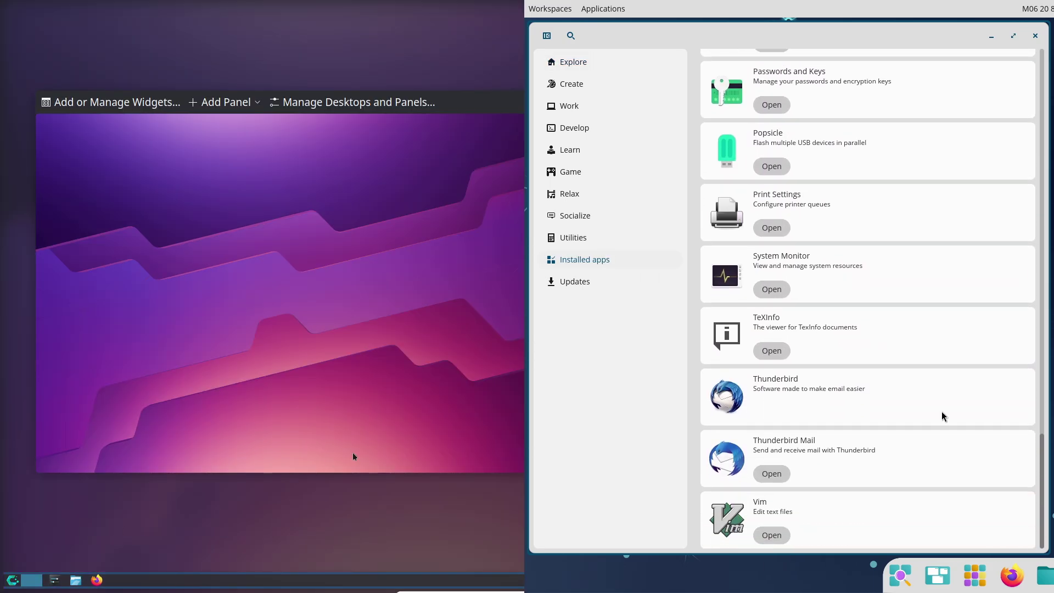
View CachyOS's choices for adding and managing panels, and close COSMIC Store before checking Pop!_OS's calendar
{"action": "left_click", "coordinate": [256, 107]}
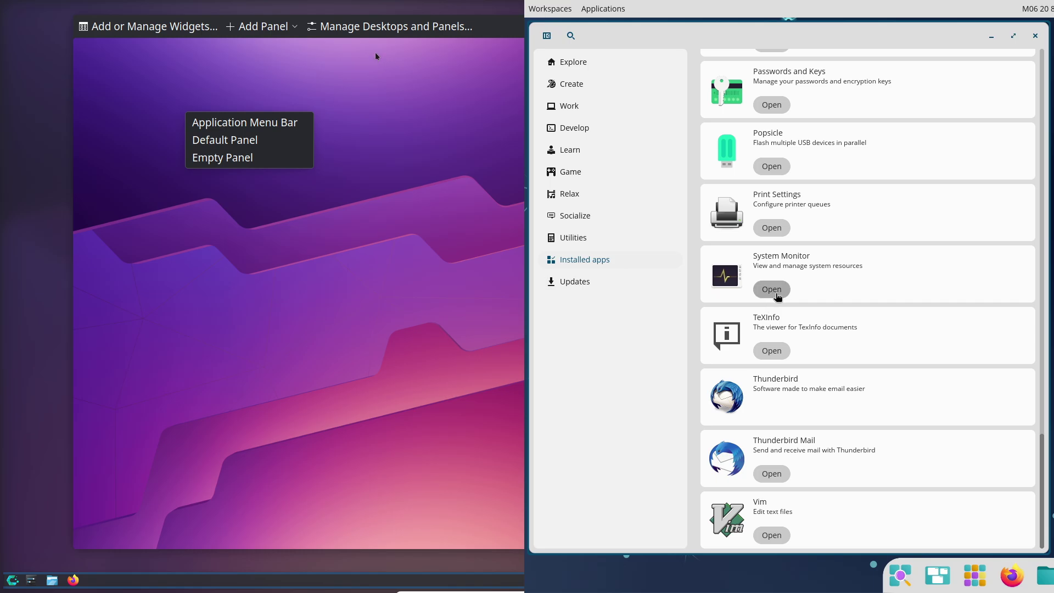
{"action": "left_click", "coordinate": [1035, 36]}
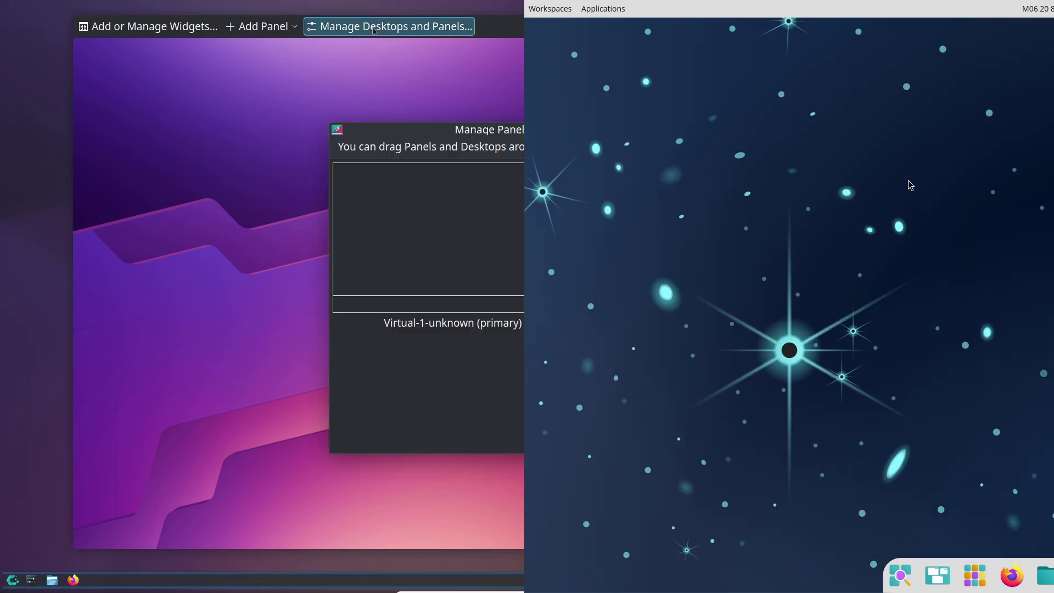
{"action": "left_click", "coordinate": [1035, 8]}
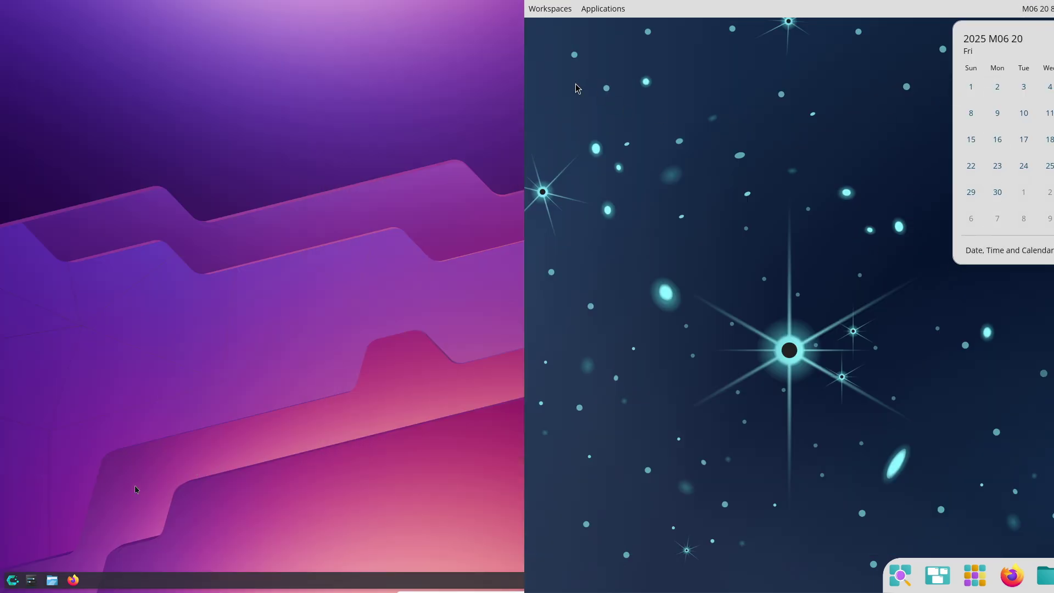
{"action": "left_click", "coordinate": [576, 83]}
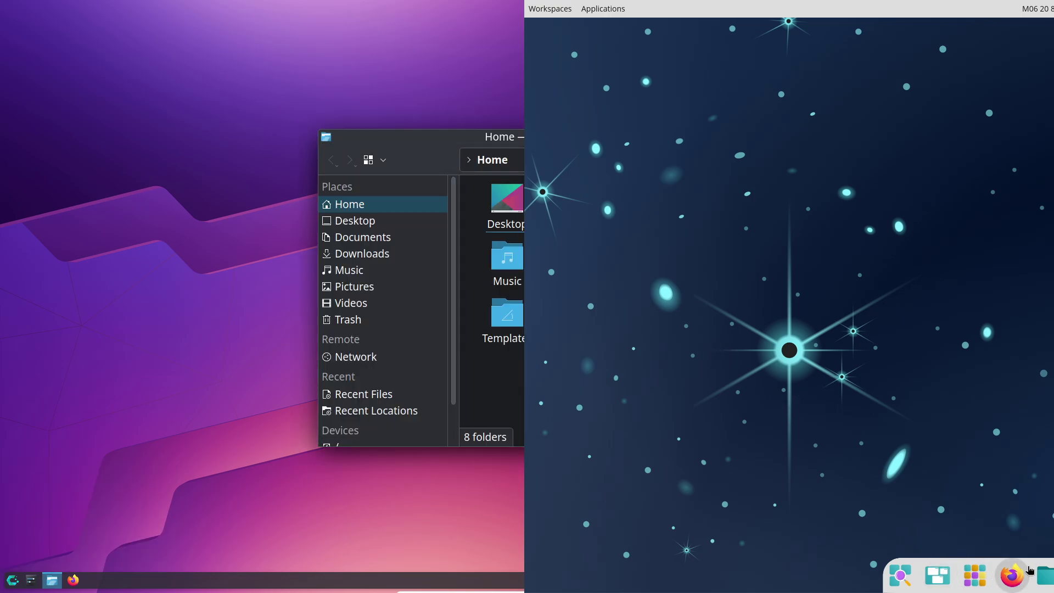
Open COSMIC Files in Pop!_OS and fit both it and CachyOS's Dolphin window into their visible halves
{"action": "left_click", "coordinate": [1043, 575]}
{"action": "left_click_drag", "start_coordinate": [522, 137], "coordinate": [0, 128]}
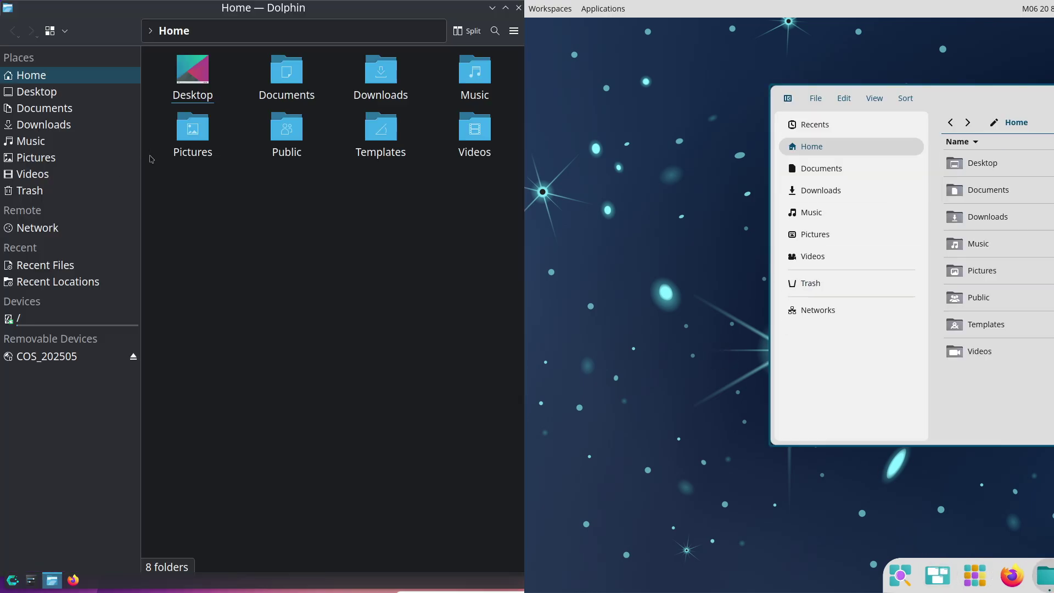
{"action": "left_click_drag", "start_coordinate": [1051, 99], "coordinate": [526, 200]}
View the About page of COSMIC Files, and check Dolphin's options before closing Dolphin in CachyOS
{"action": "left_click", "coordinate": [514, 31]}
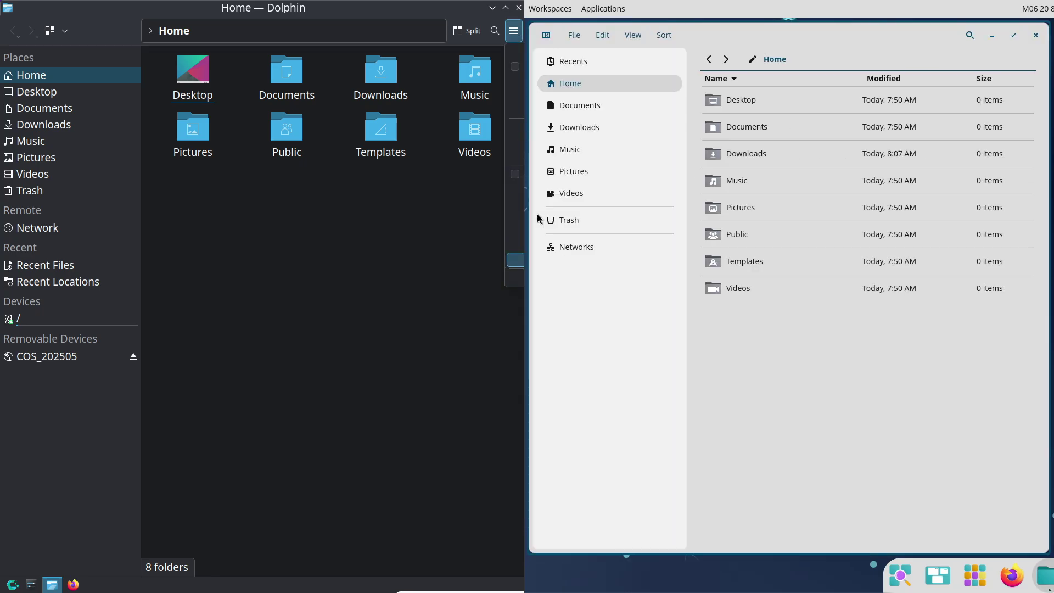
{"action": "left_click", "coordinate": [633, 35]}
{"action": "left_click", "coordinate": [681, 251]}
{"action": "left_click", "coordinate": [431, 476]}
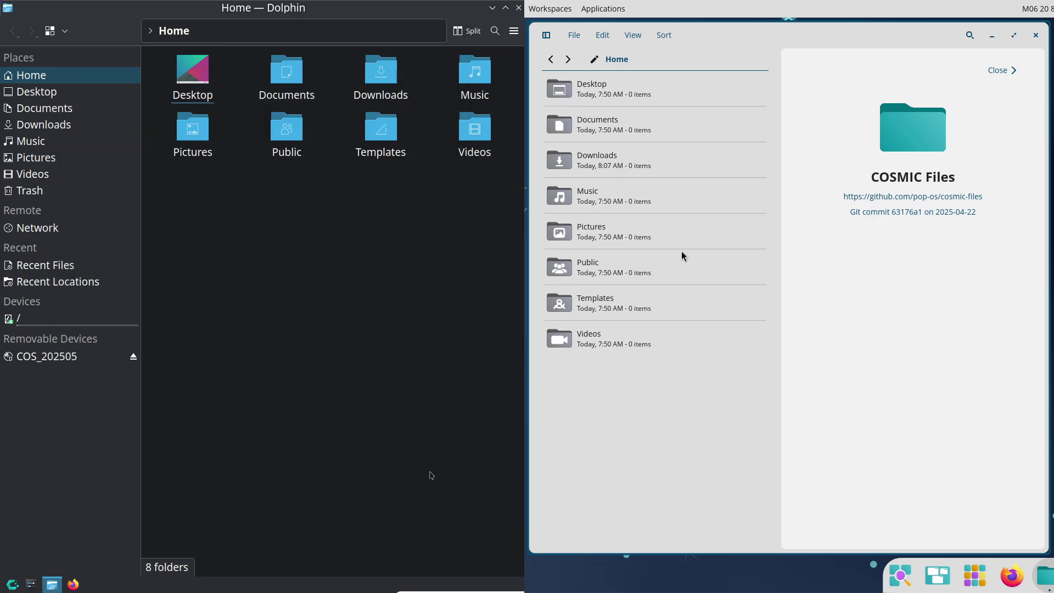
{"action": "left_click", "coordinate": [517, 9]}
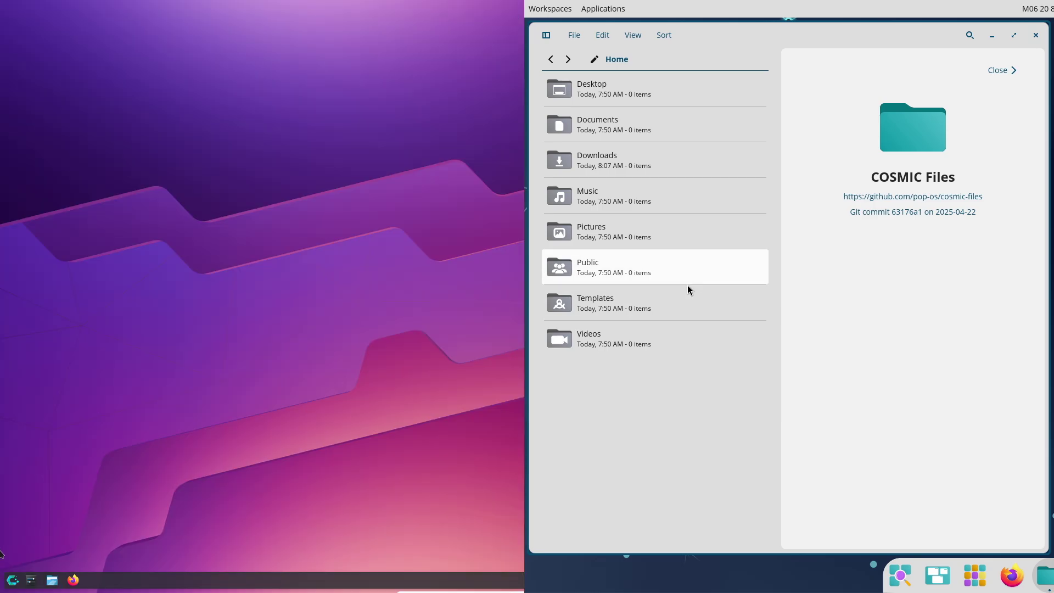
Show the alternatives for CachyOS's application launcher, and close COSMIC Files in Pop!_OS
{"action": "right_click", "coordinate": [12, 580]}
{"action": "left_click", "coordinate": [1035, 35]}
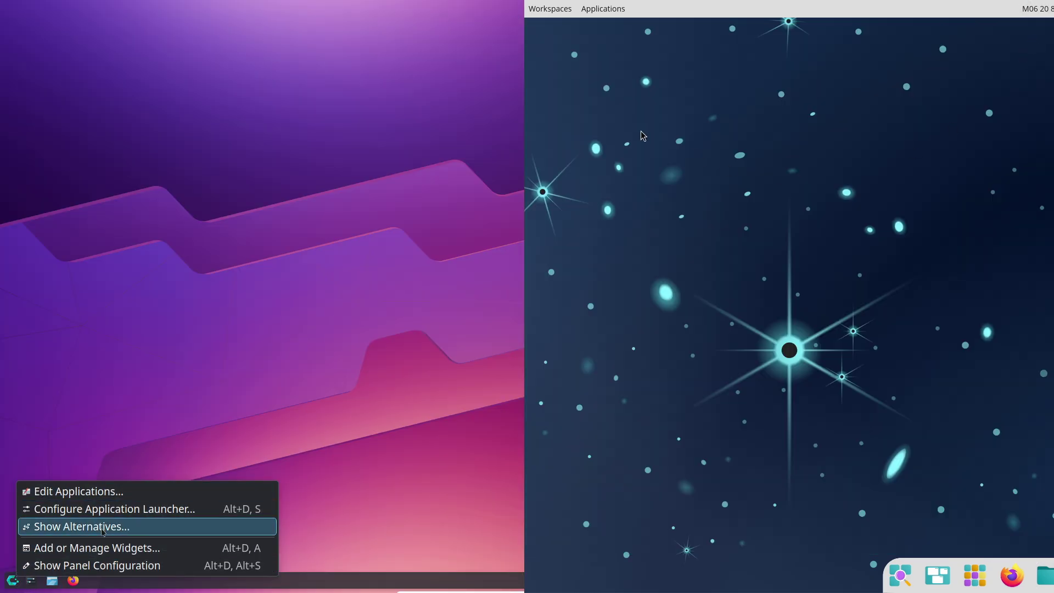
{"action": "left_click", "coordinate": [102, 527]}
Open the desktop appearance settings in Pop!_OS, and browse the application launcher's categories in CachyOS
{"action": "right_click", "coordinate": [630, 205]}
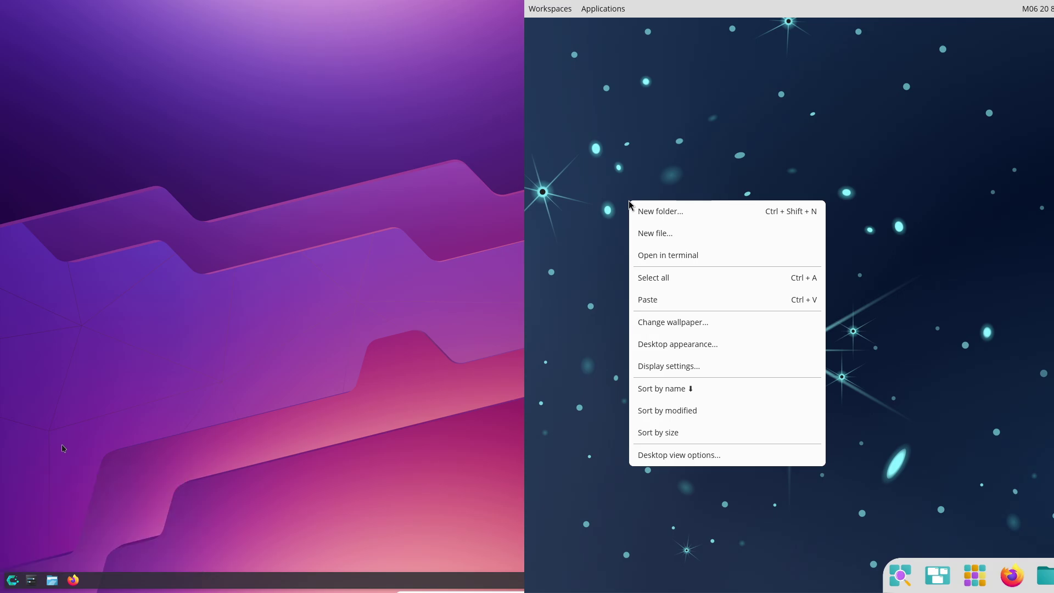
{"action": "left_click", "coordinate": [12, 580]}
{"action": "left_click", "coordinate": [678, 344]}
{"action": "mouse_move", "coordinate": [46, 425]}
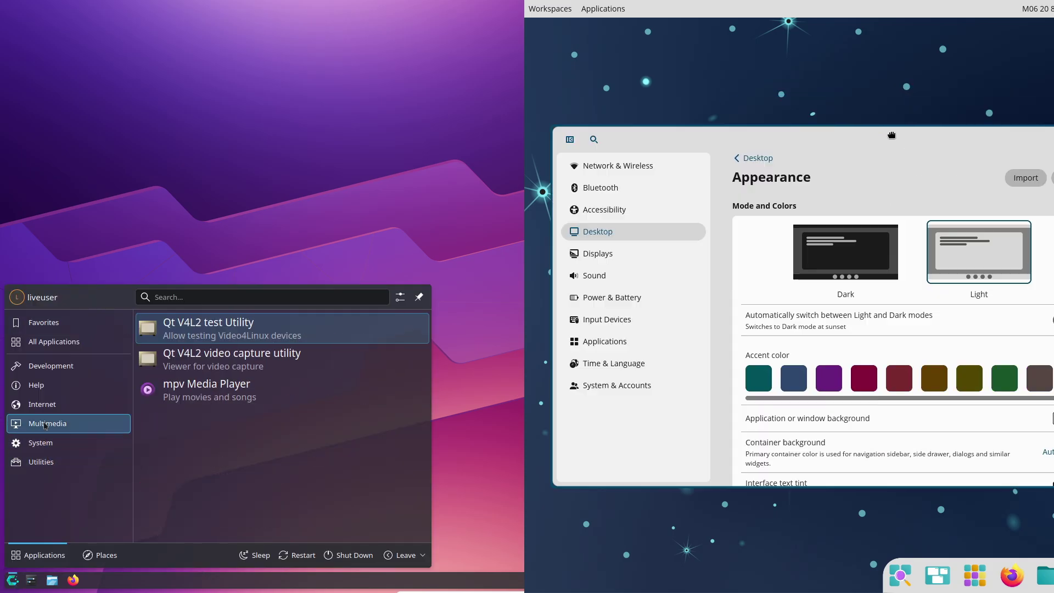
Fit the Pop!_OS Settings window into view, check the system's About page, and close Settings
{"action": "left_click_drag", "start_coordinate": [892, 135], "coordinate": [527, 297]}
{"action": "left_click", "coordinate": [637, 281]}
{"action": "left_click", "coordinate": [785, 149]}
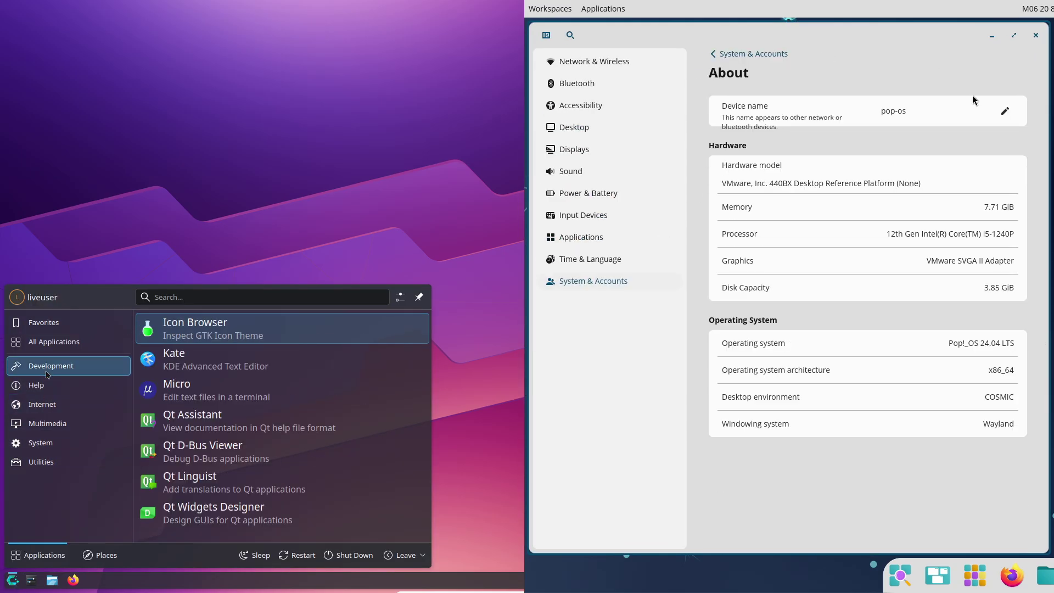
{"action": "left_click", "coordinate": [1037, 36]}
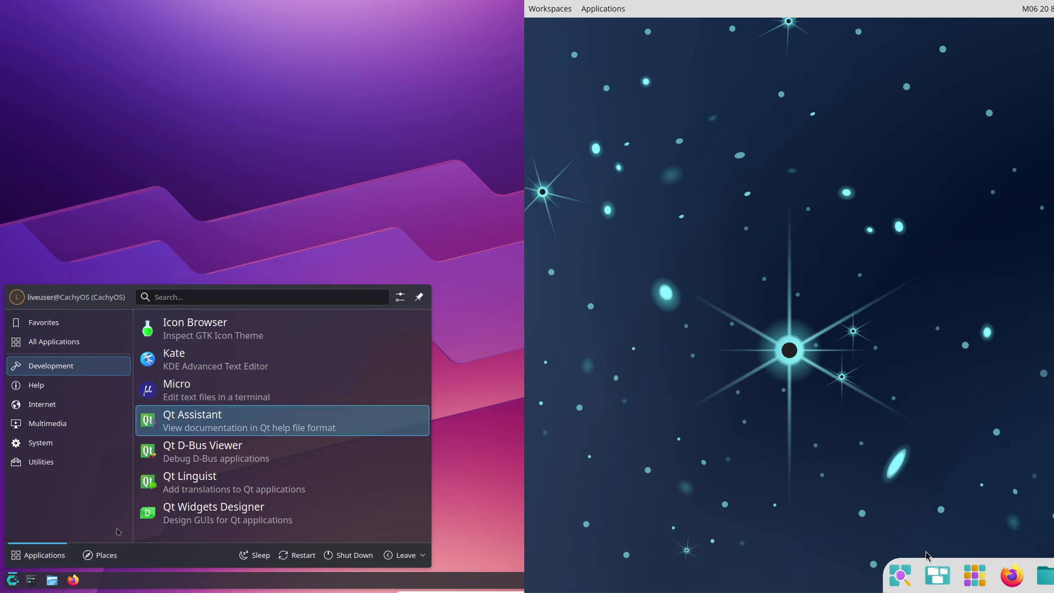
Search Pop!_OS's launcher for install and start Install Pop!_OS, while opening the widget browser through edit mode in CachyOS
{"action": "left_click", "coordinate": [107, 554]}
{"action": "type", "text": "install"}
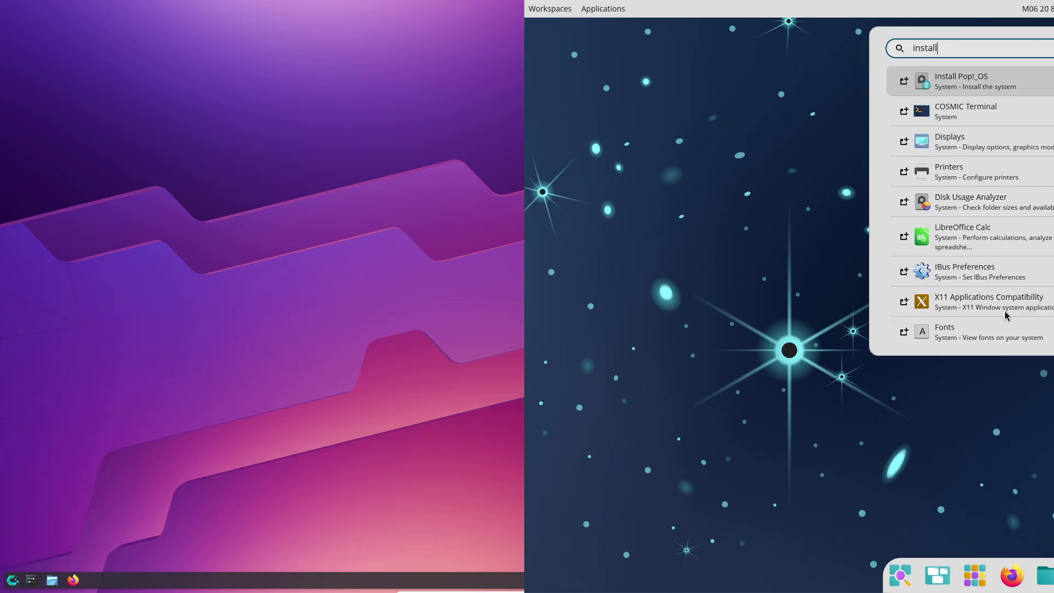
{"action": "right_click", "coordinate": [35, 320]}
{"action": "left_click", "coordinate": [59, 441]}
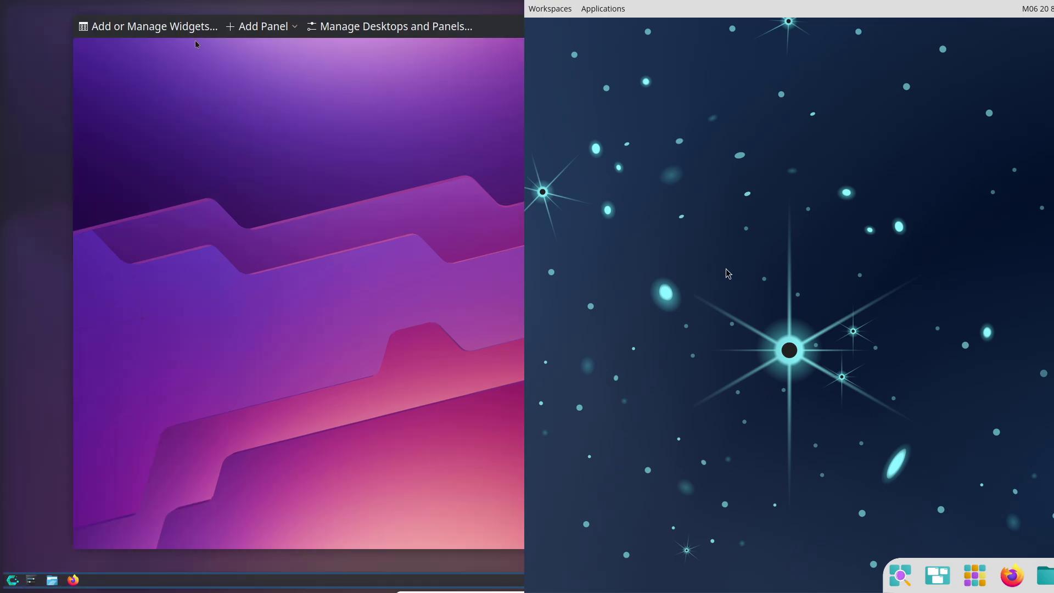
{"action": "left_click", "coordinate": [165, 26]}
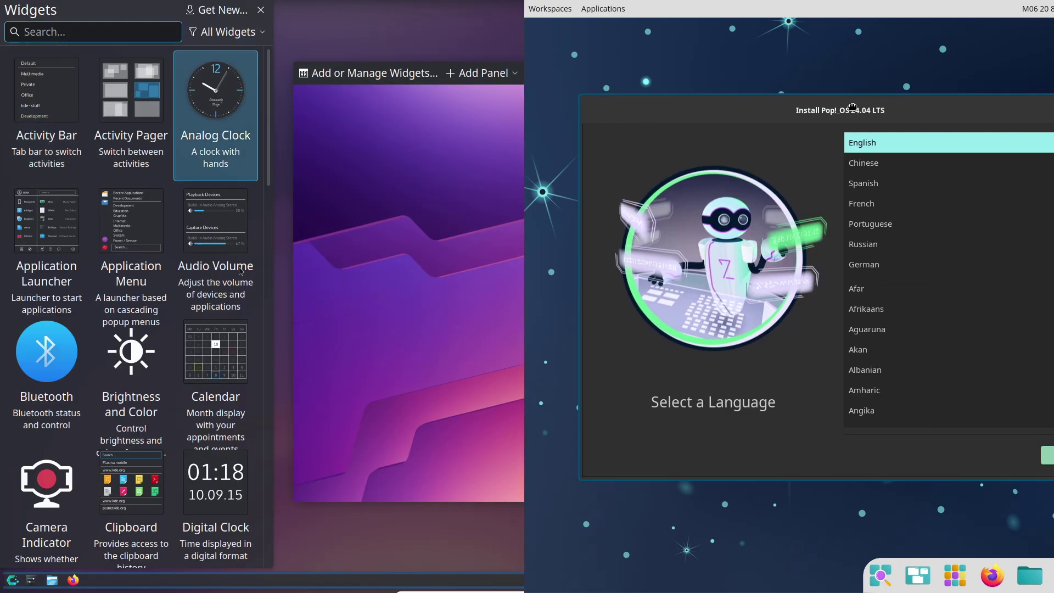
Set the Pop!_OS installer's language to English (United States), and leave the widget browser and edit mode in CachyOS
{"action": "left_click", "coordinate": [1016, 454]}
{"action": "left_click", "coordinate": [260, 10]}
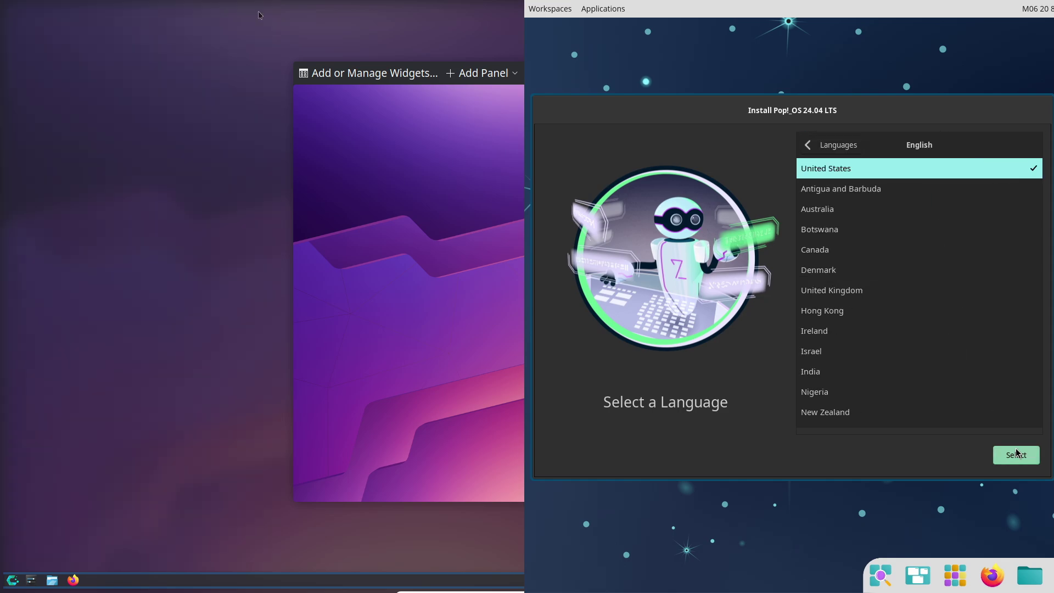
{"action": "left_click", "coordinate": [1017, 453]}
{"action": "key", "text": "Escape"}
{"action": "left_click_drag", "start_coordinate": [810, 97], "coordinate": [810, 22]}
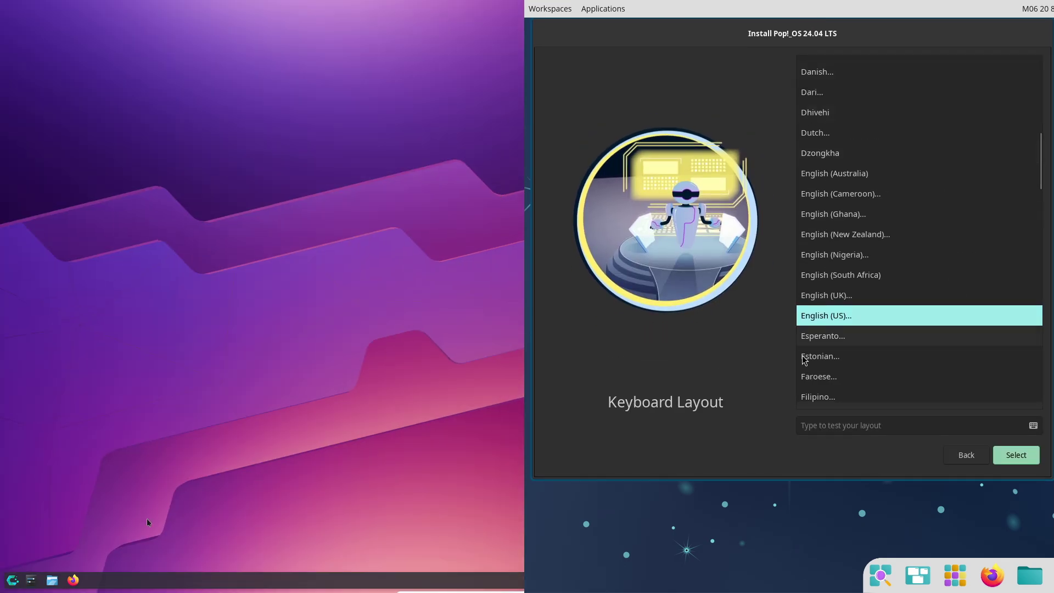
Enlarge the Pop!_OS installer and set its keyboard layout to English (US), Default, while viewing CachyOS's shutdown option
{"action": "left_click", "coordinate": [13, 579]}
{"action": "left_click_drag", "start_coordinate": [786, 475], "coordinate": [781, 556]}
{"action": "left_click", "coordinate": [348, 555]}
{"action": "left_click", "coordinate": [1003, 542]}
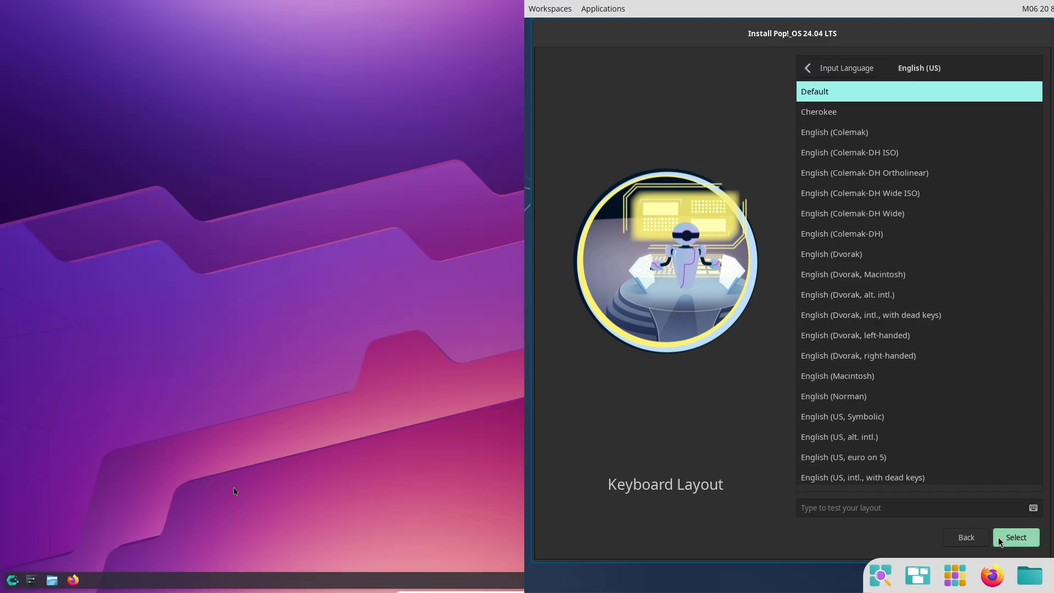
{"action": "left_click", "coordinate": [17, 581]}
{"action": "left_click", "coordinate": [1016, 537]}
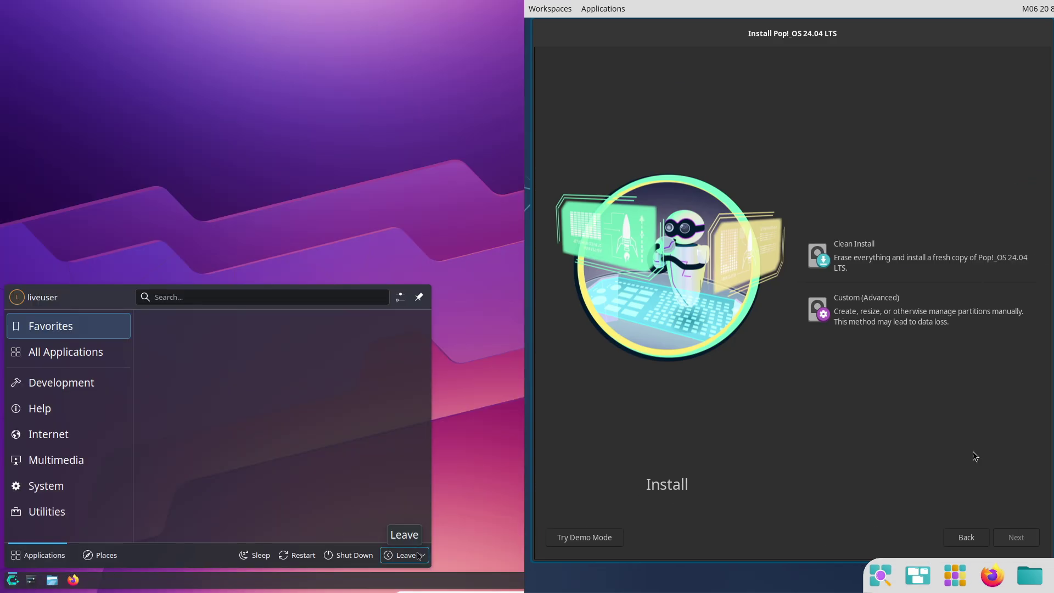
Select Clean Install and switch to Custom (Advanced) in the Pop!_OS installer, and log out of the CachyOS session
{"action": "left_click", "coordinate": [867, 269]}
{"action": "left_click", "coordinate": [401, 521]}
{"action": "left_click", "coordinate": [868, 305]}
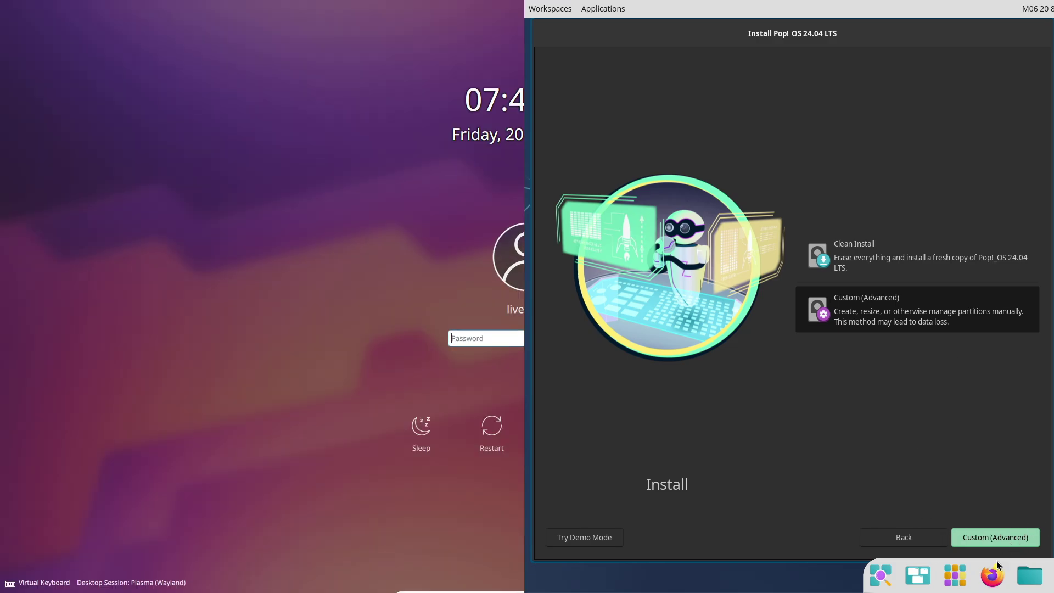
Show the desktop session choices on CachyOS's login screen, and view Firefox's dock options in Pop!_OS
{"action": "left_click", "coordinate": [93, 583]}
{"action": "right_click", "coordinate": [992, 576]}
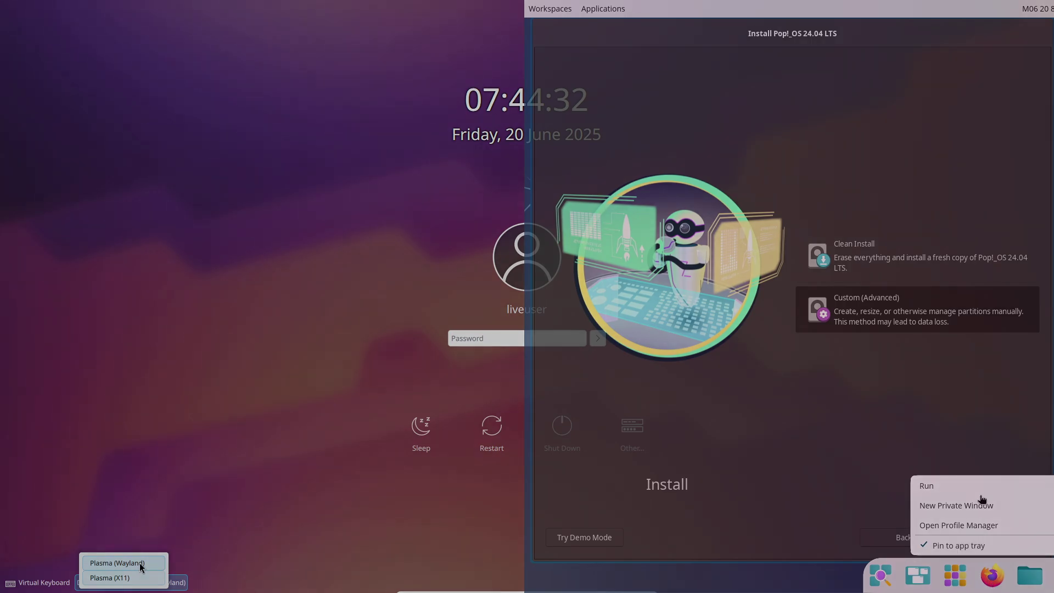